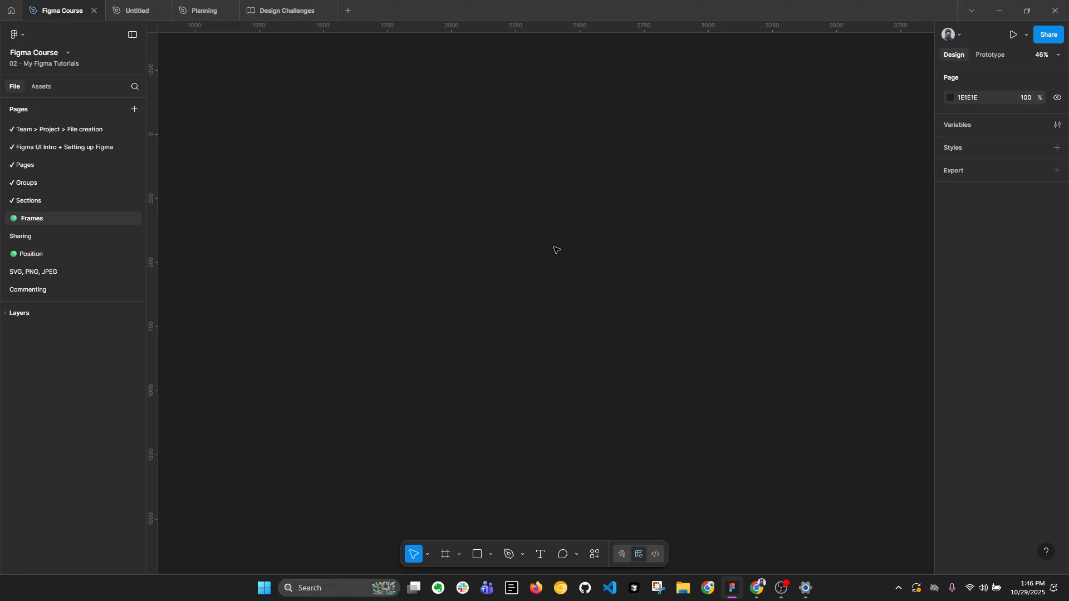
Create a frame on the empty canvas from the iPhone SE phone preset (320 × 568).
key(f)
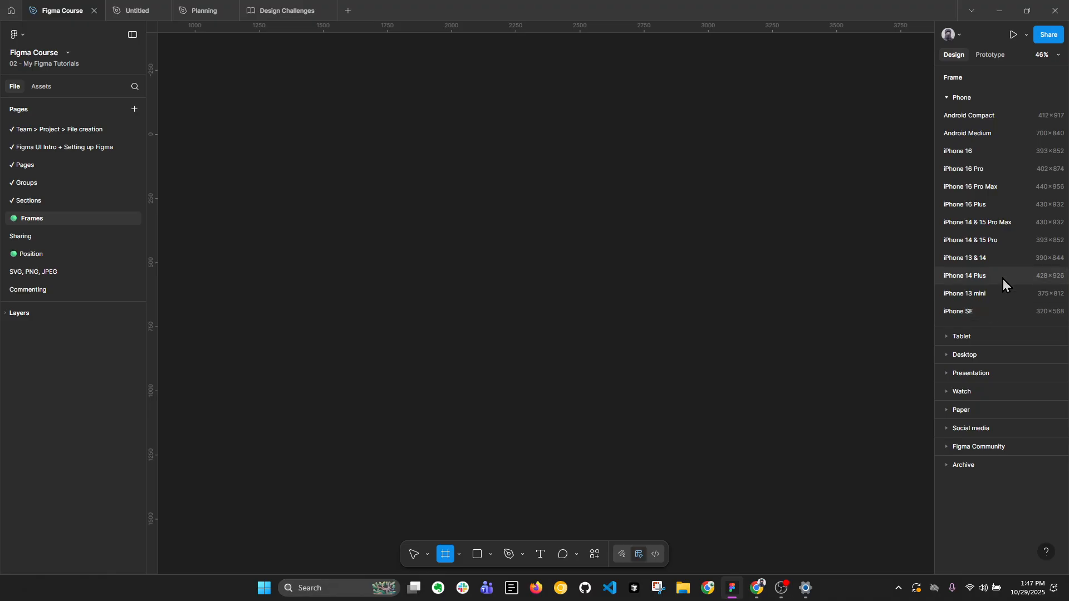
click(1032, 314)
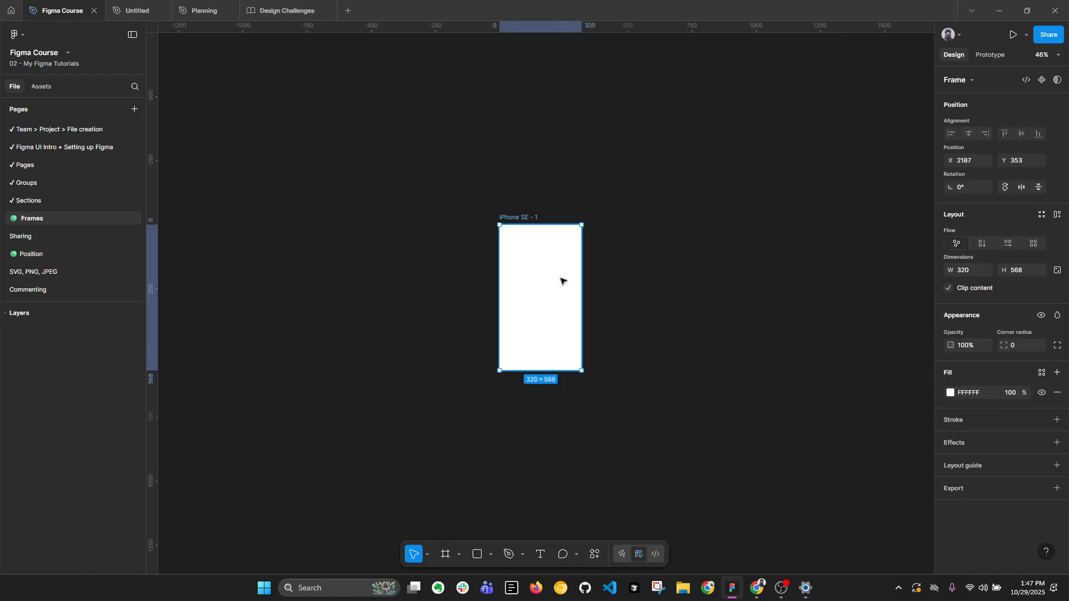
click(661, 289)
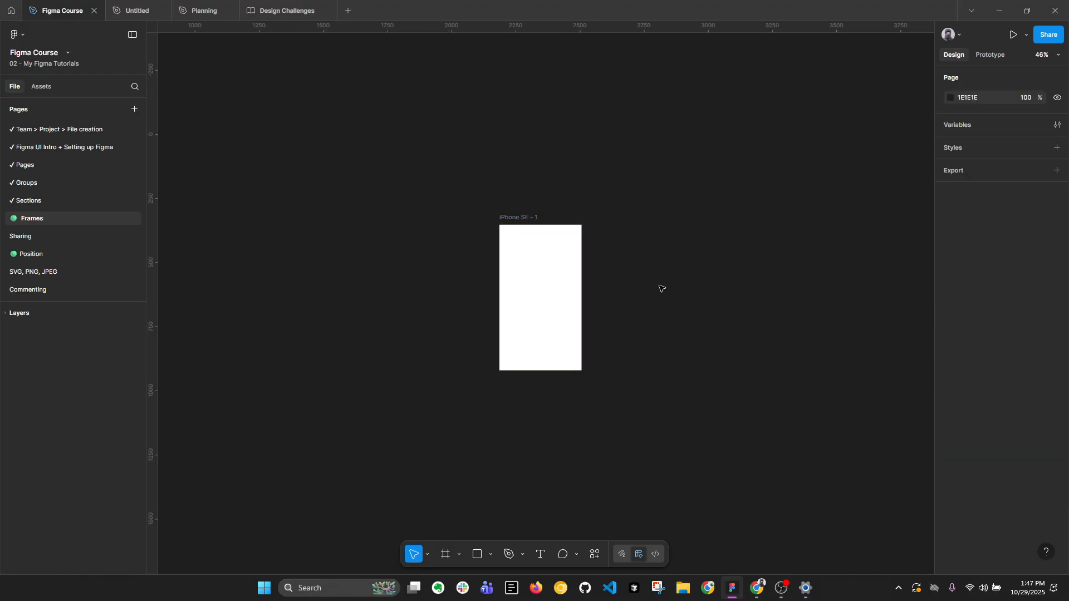
click(556, 245)
scroll(553, 252, up, 3)
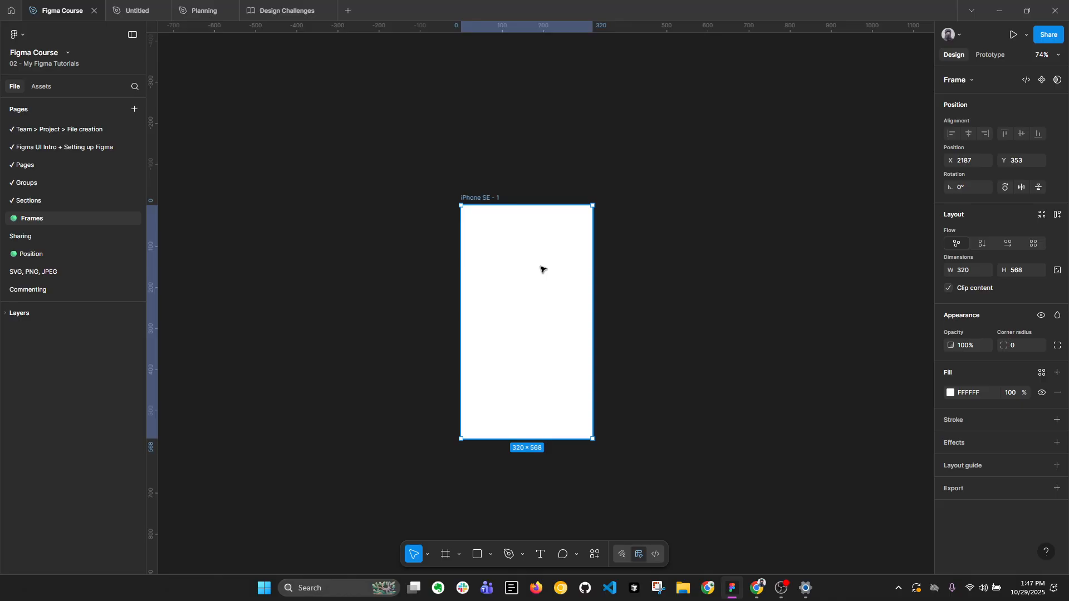
Add an iPhone 16 Pro Max preset frame (440 × 956) beside the iPhone SE frame, nudging it to X 2600.
scroll(541, 270, down, 1)
drag(699, 285, 602, 237)
click(603, 236)
key(f)
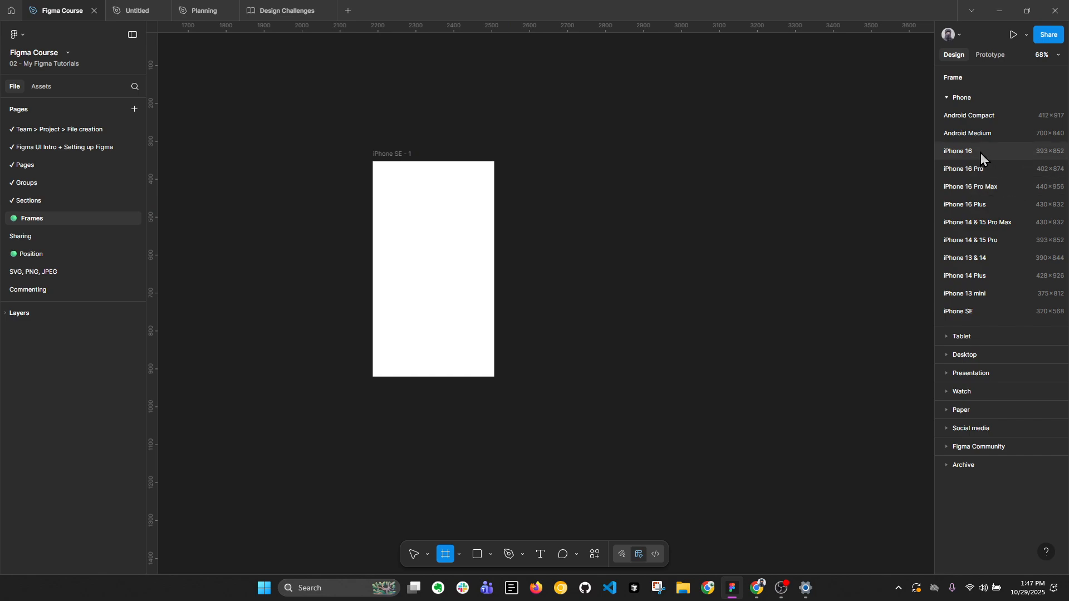
click(988, 191)
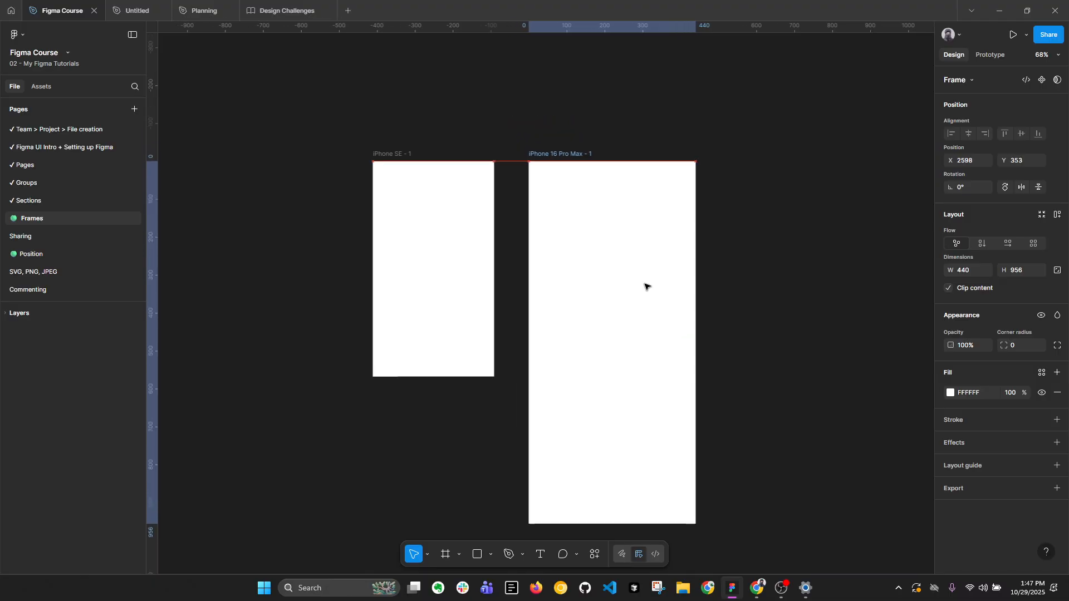
drag(645, 287, 646, 287)
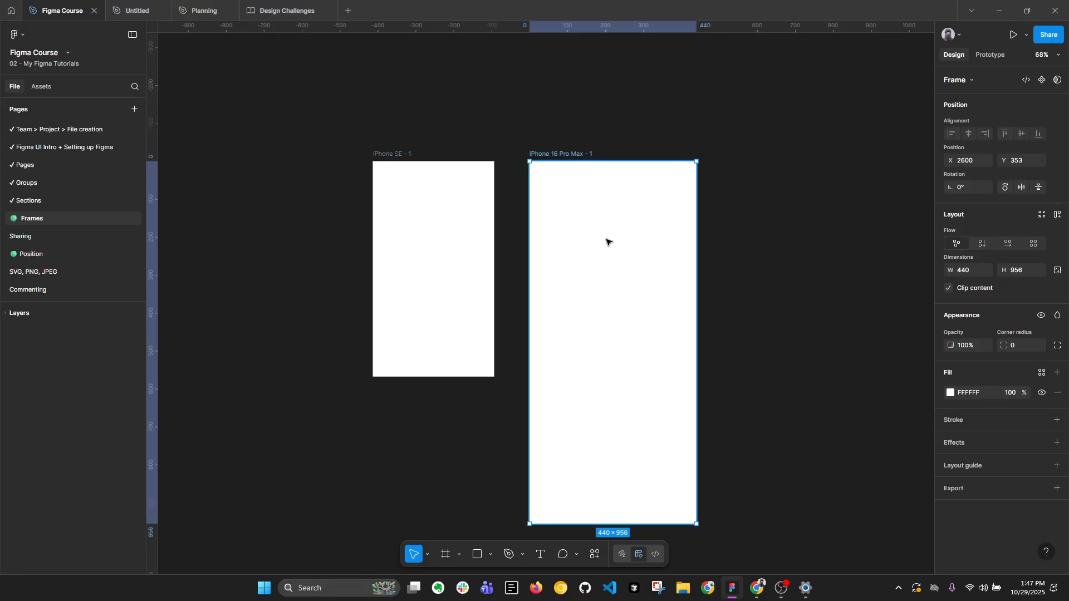
Add an Android Small frame (360 × 640) from the Archive presets next to the iPhone 16 Pro Max frame.
scroll(586, 234, down, 3)
click(740, 240)
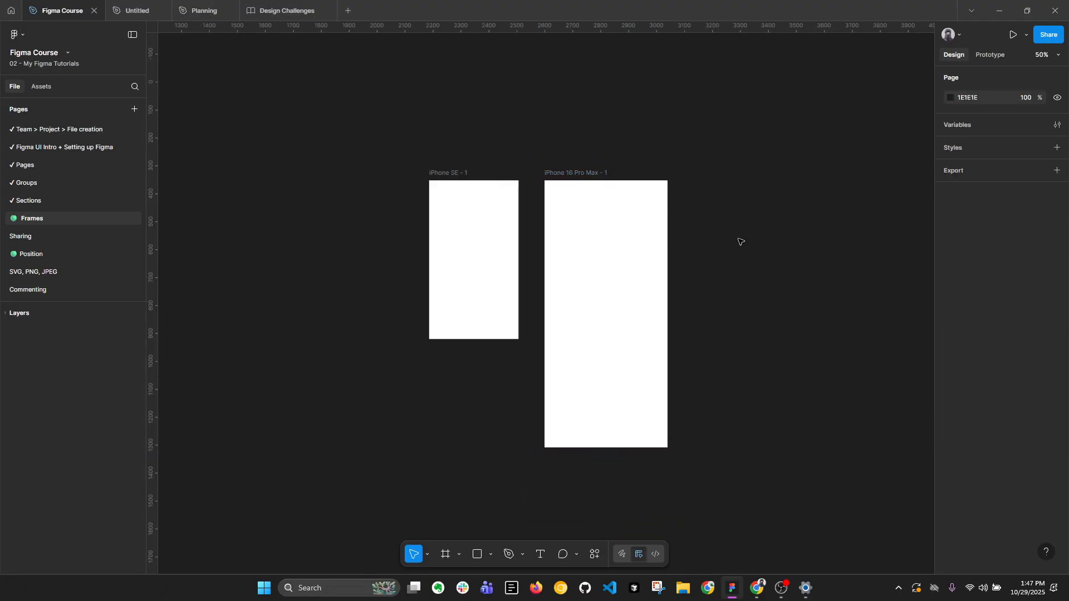
key(f)
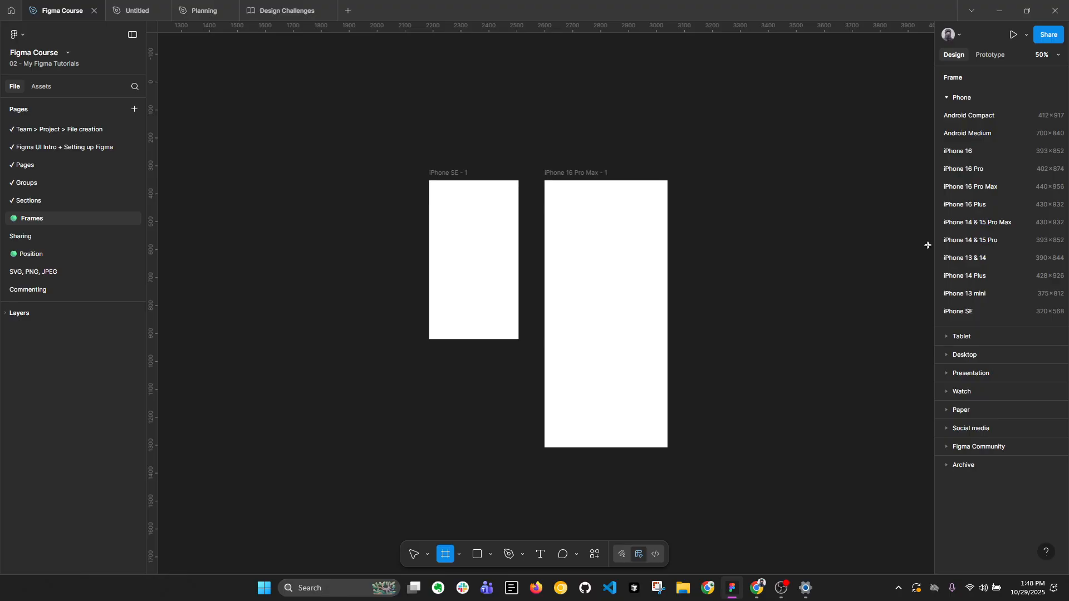
click(947, 466)
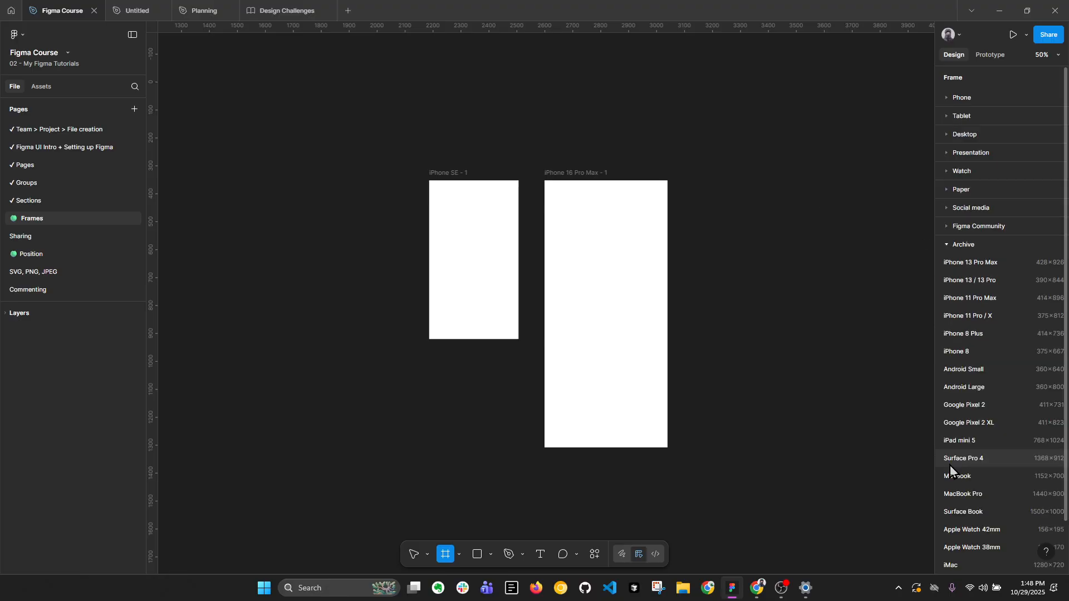
scroll(957, 468, down, 5)
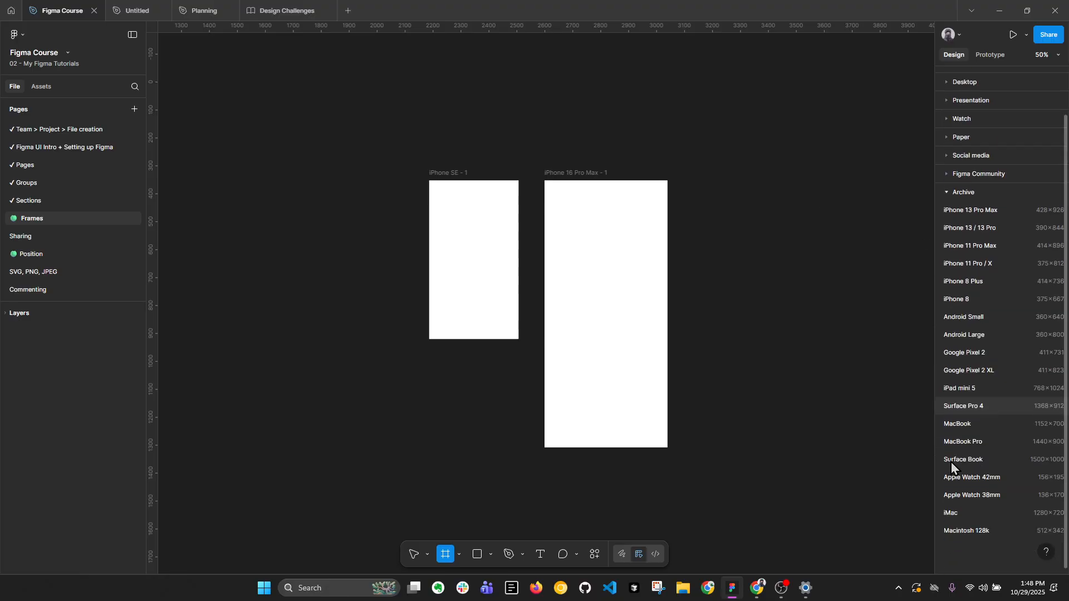
click(959, 318)
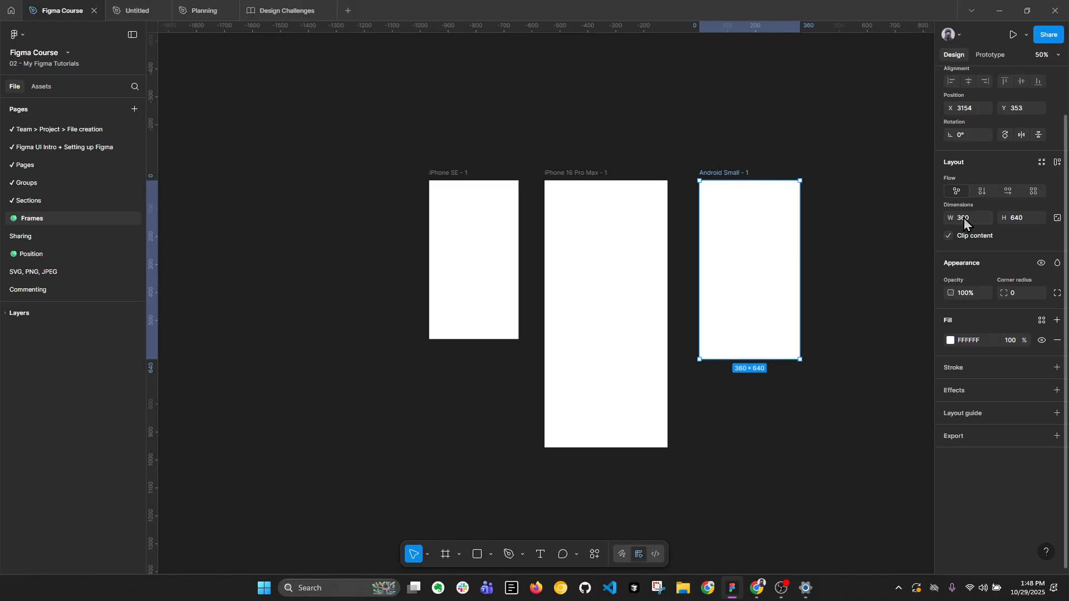
Review the Archive frame presets, collapse that group and return to the Move tool.
key(f)
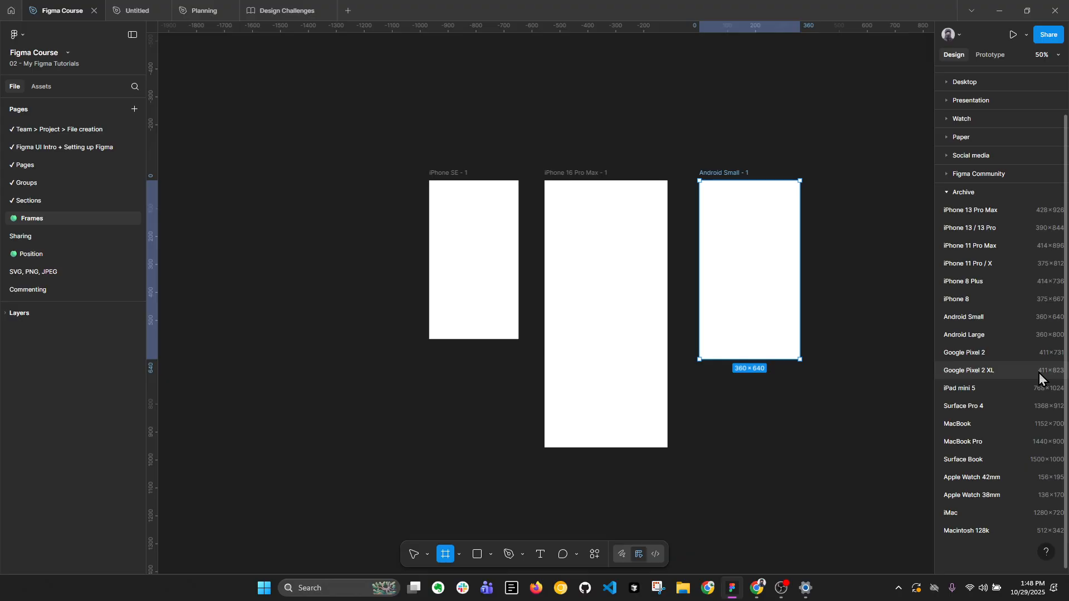
click(946, 192)
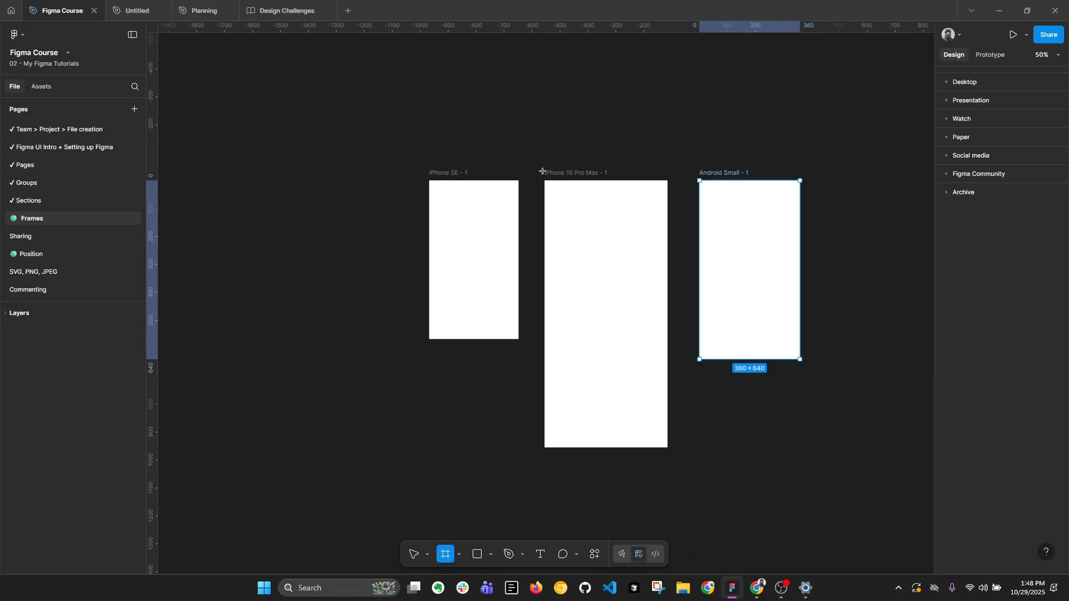
key(v)
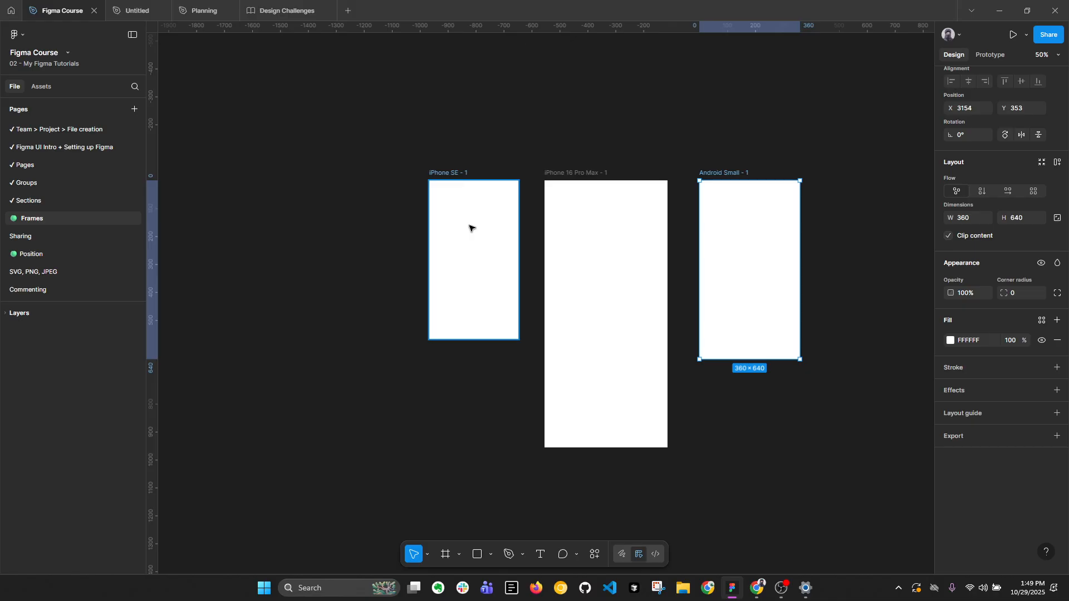
Select the iPhone SE and Android Small frames in turn to compare their dimensions.
click(479, 246)
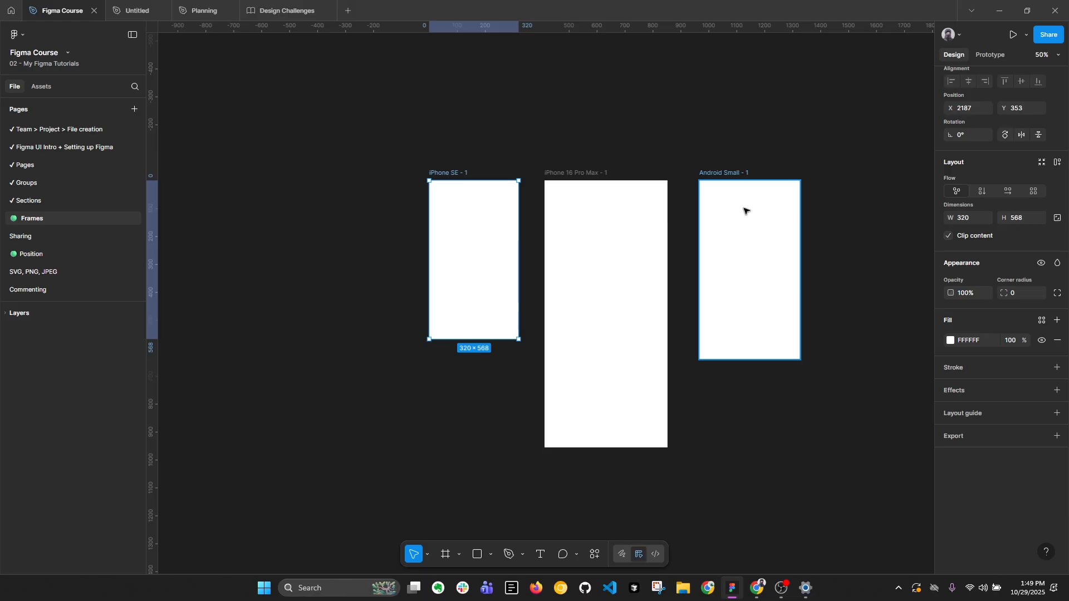
key(alt)
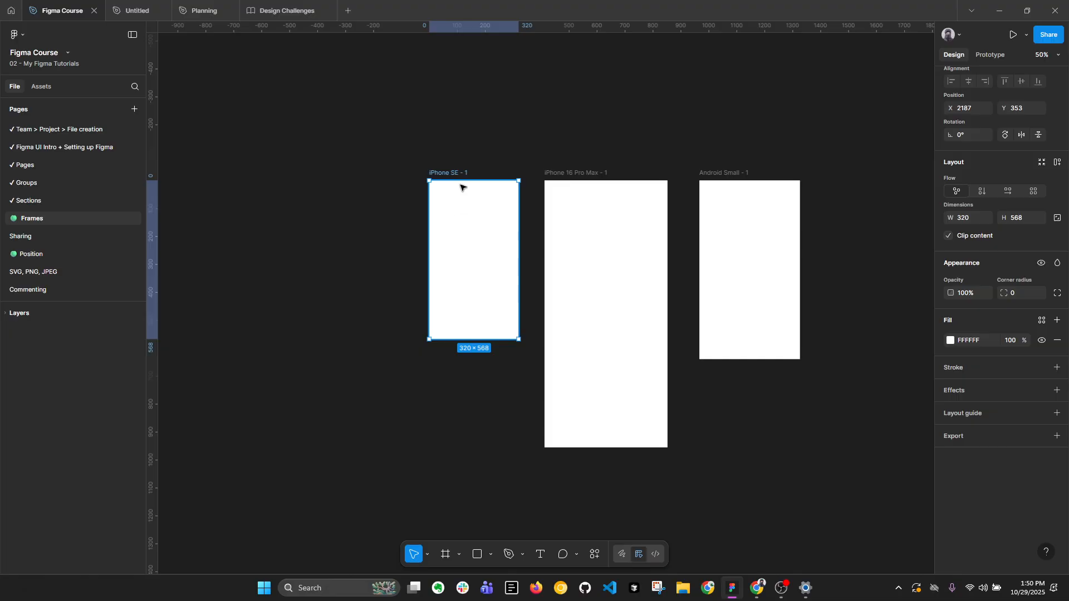
click(759, 206)
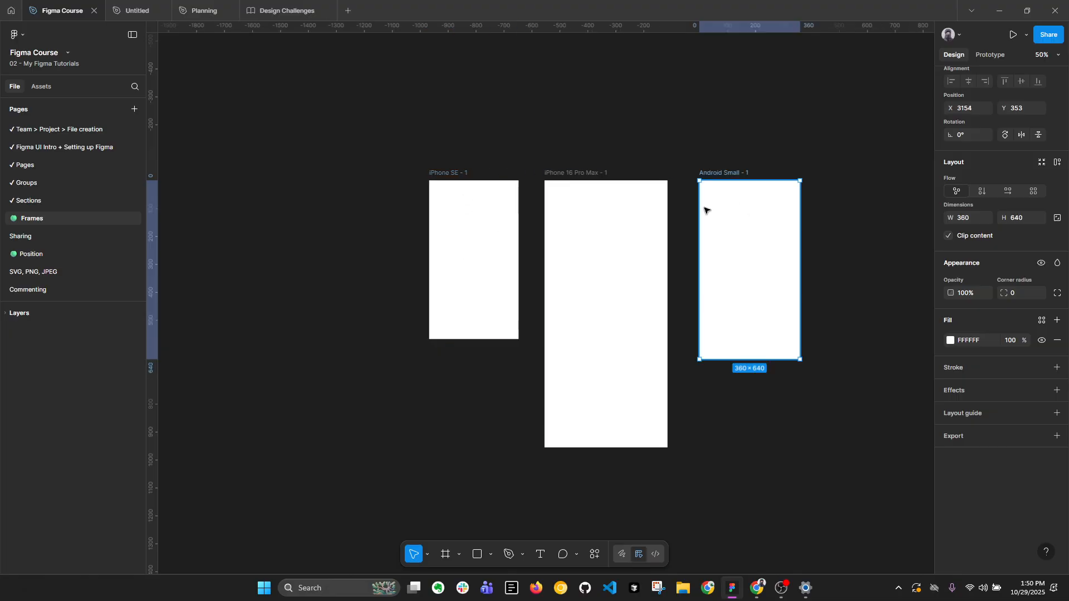
click(503, 212)
click(786, 205)
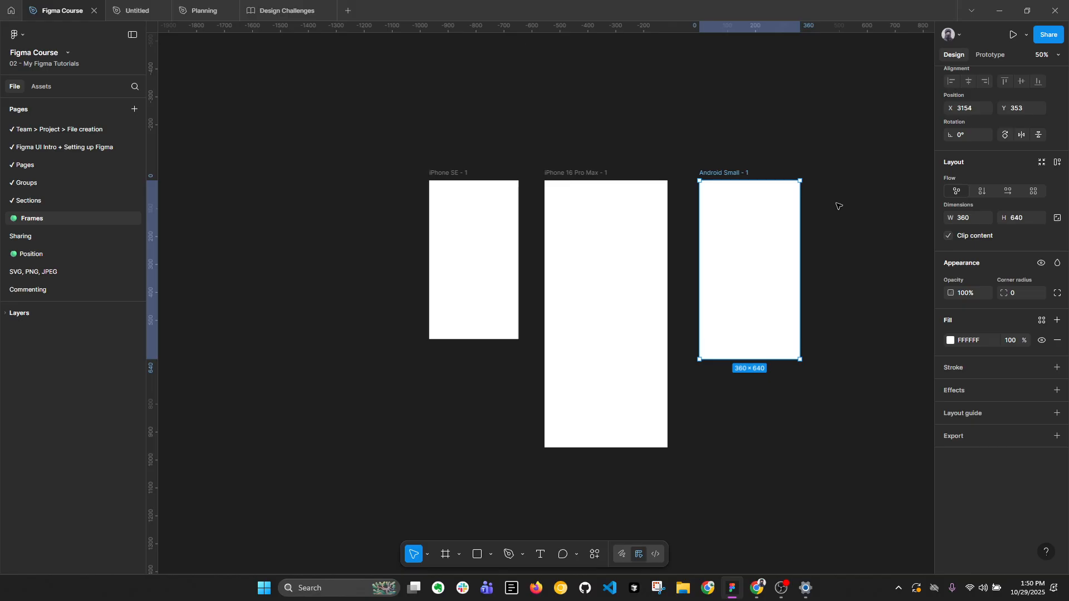
click(828, 171)
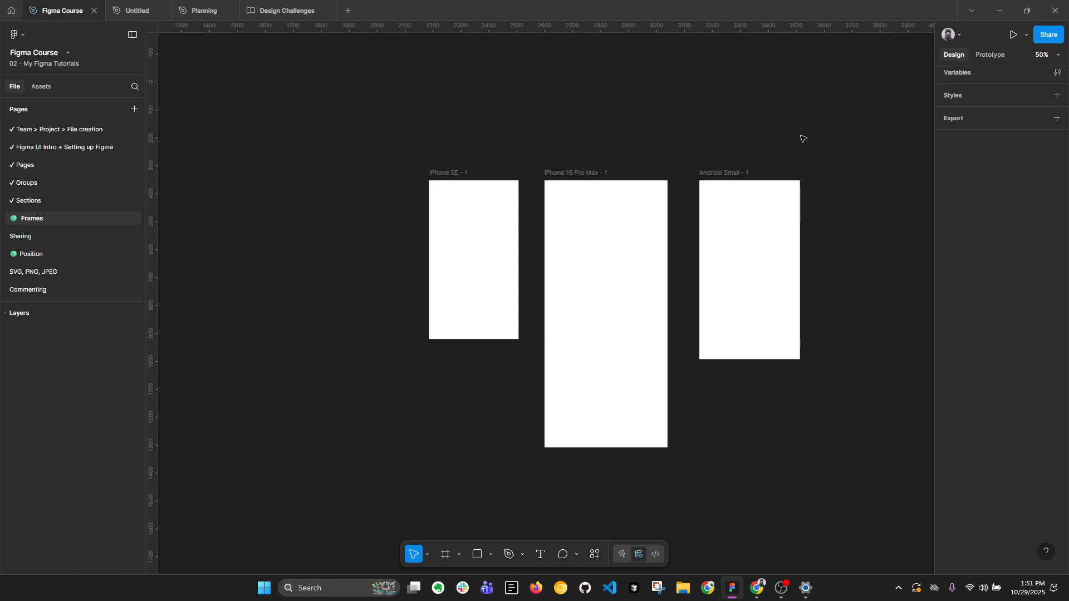
drag(803, 139, 625, 139)
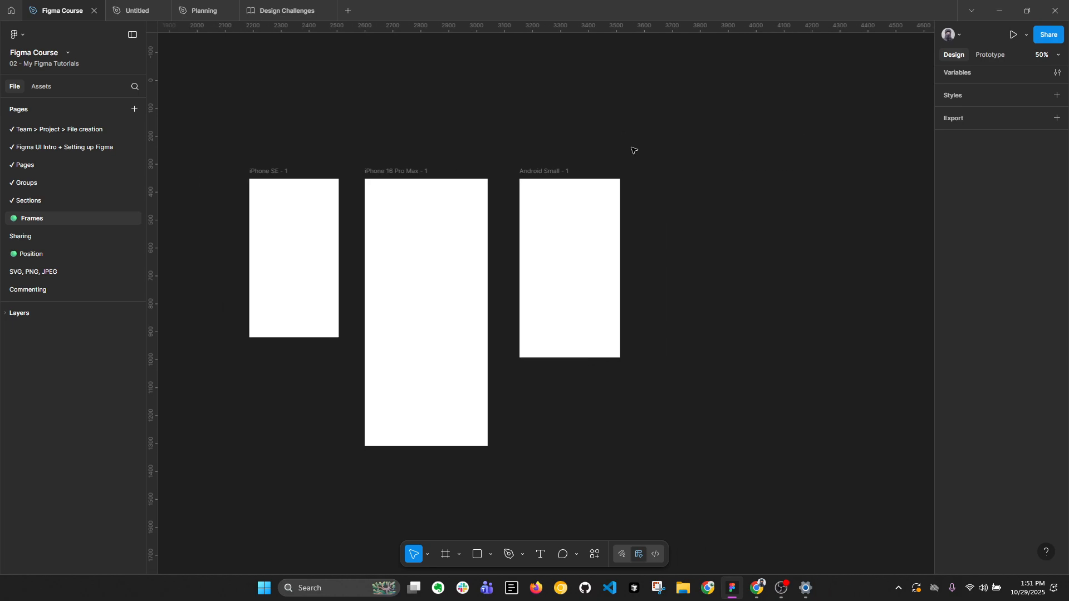
click(275, 191)
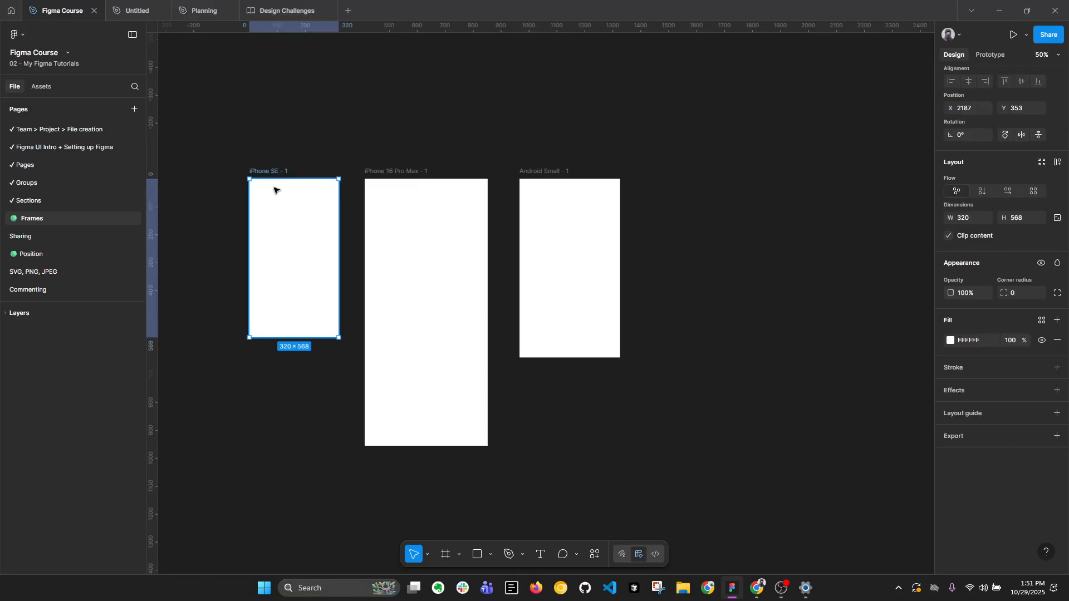
click(535, 192)
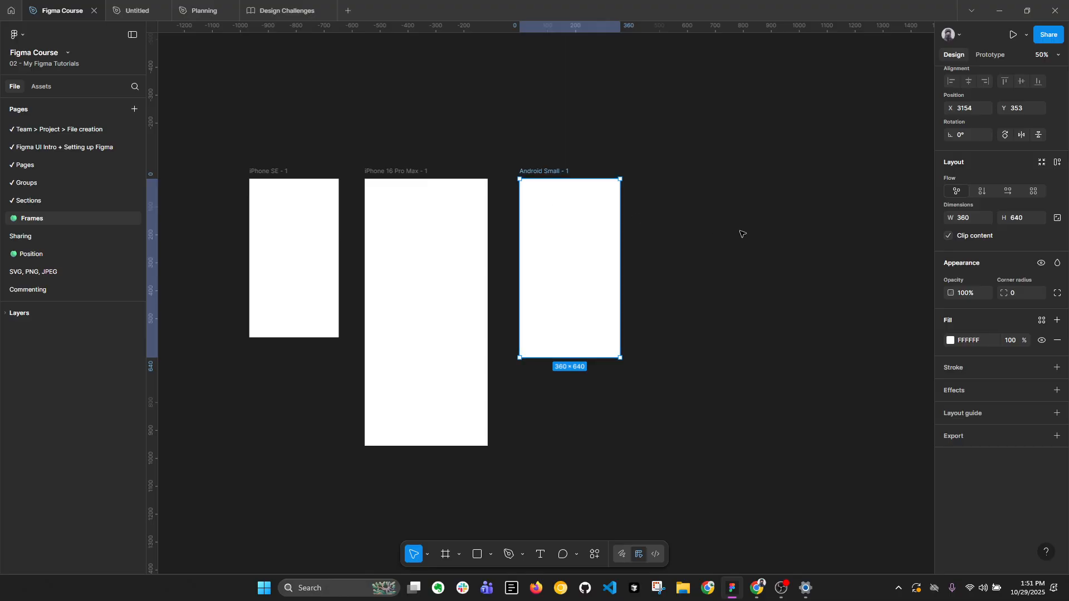
Add an iPhone 13 & 14 phone preset frame (390 × 844) beside Android Small and shift both frames slightly to the right.
key(f)
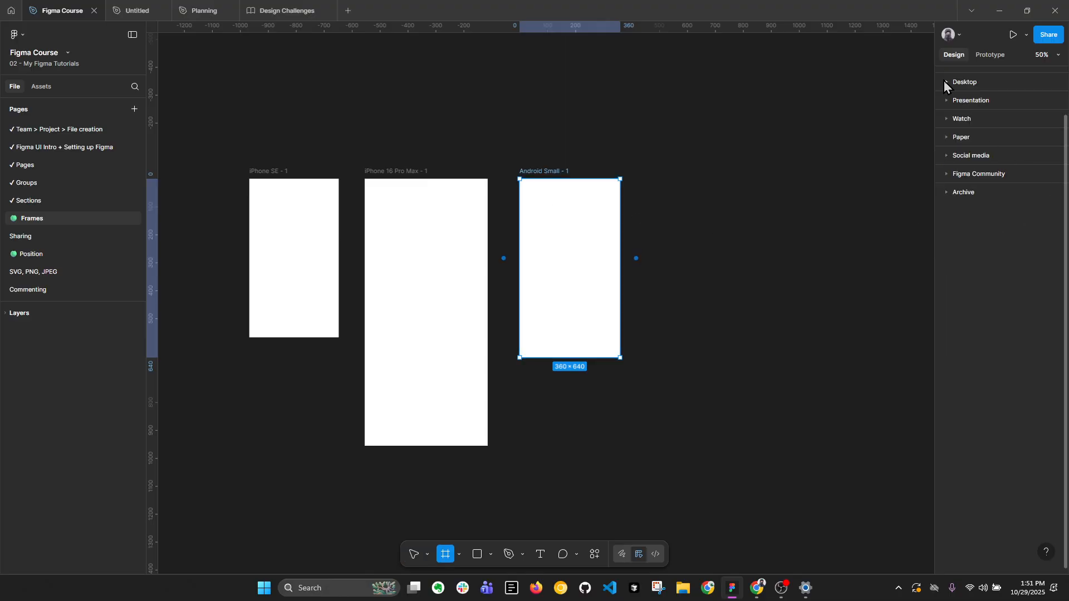
scroll(944, 82, up, 3)
click(947, 99)
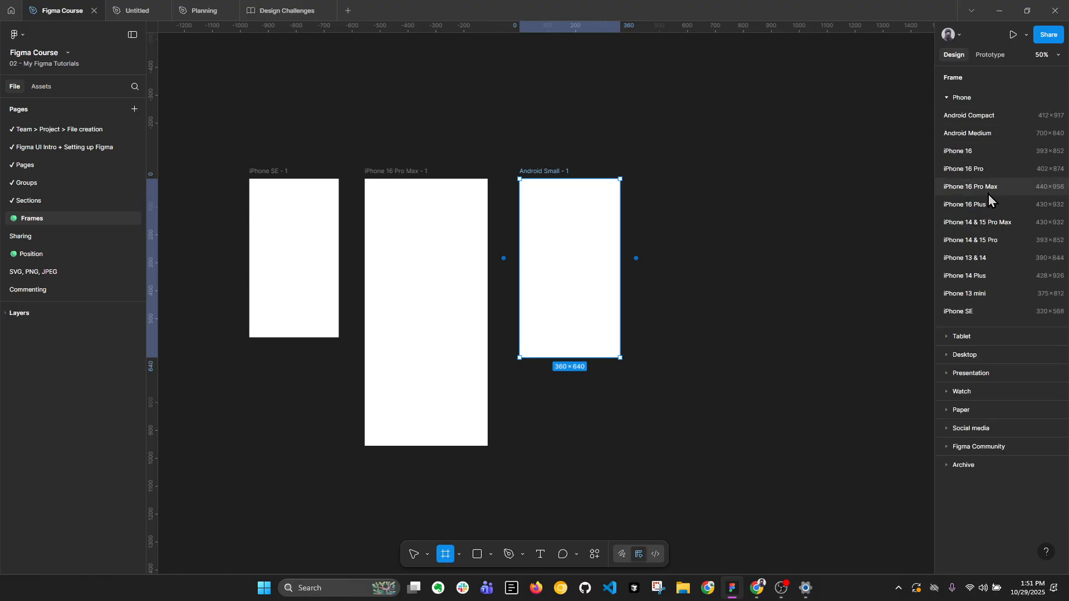
click(1020, 261)
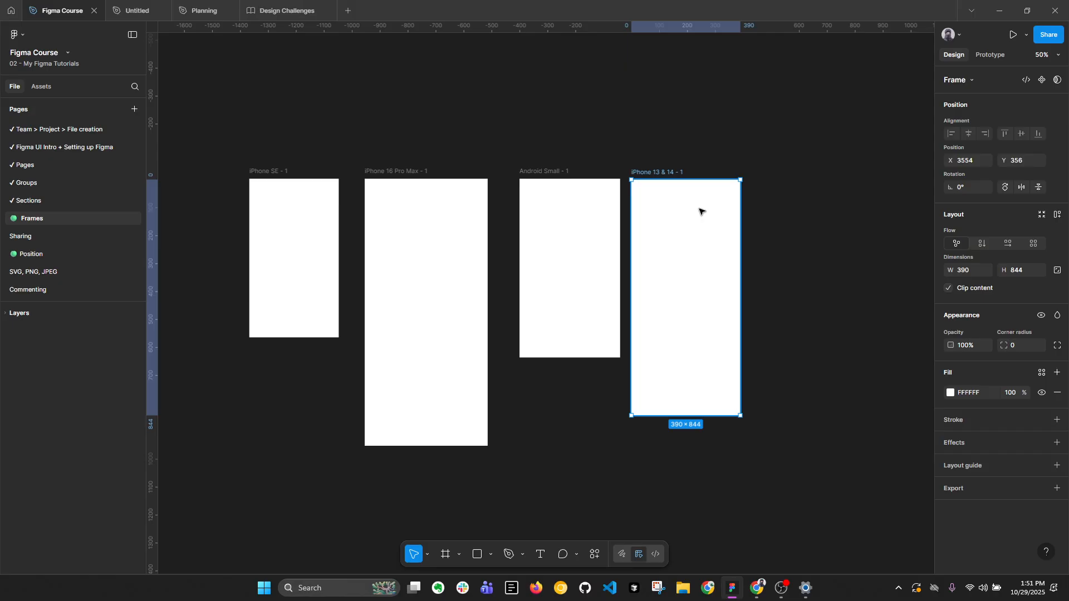
drag(527, 148, 678, 293)
click(785, 220)
Add an Android Large frame (360 × 800) from the Archive presets beside the iPhone 13 & 14 frame.
key(f)
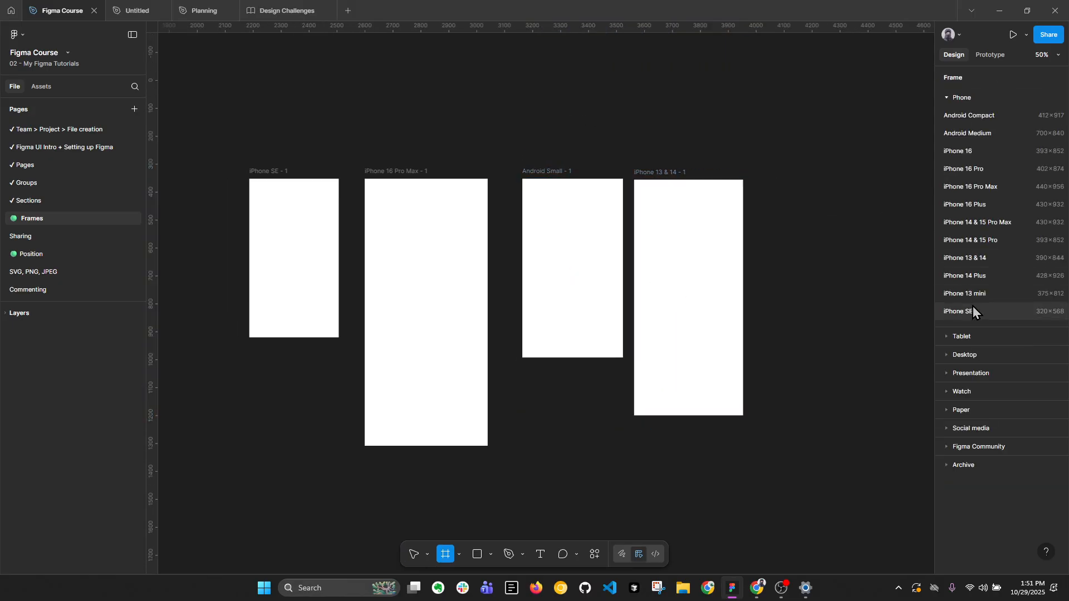
click(947, 463)
scroll(991, 282, down, 2)
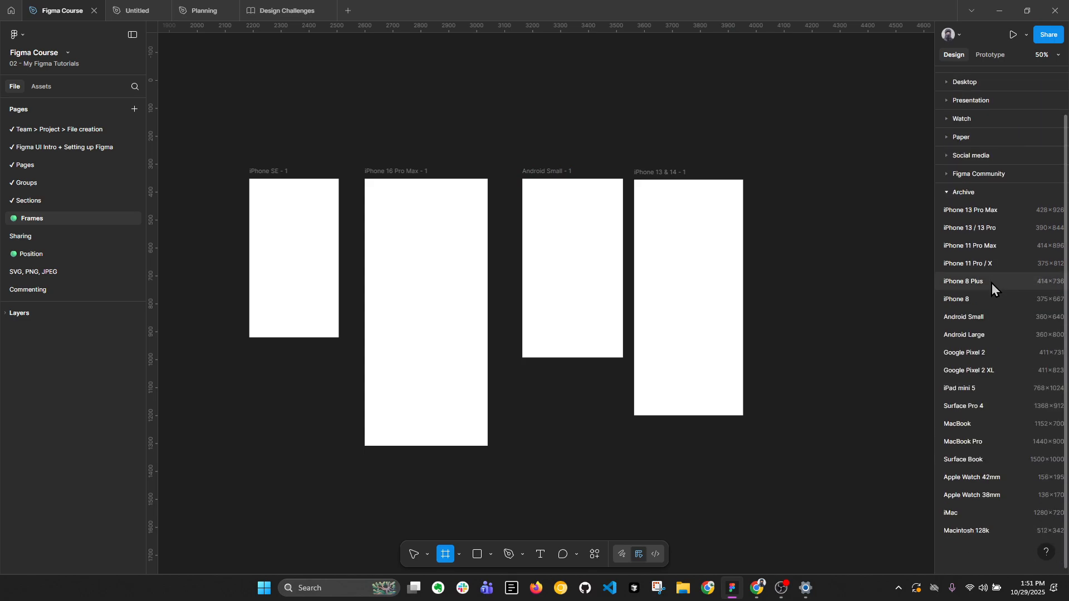
click(982, 336)
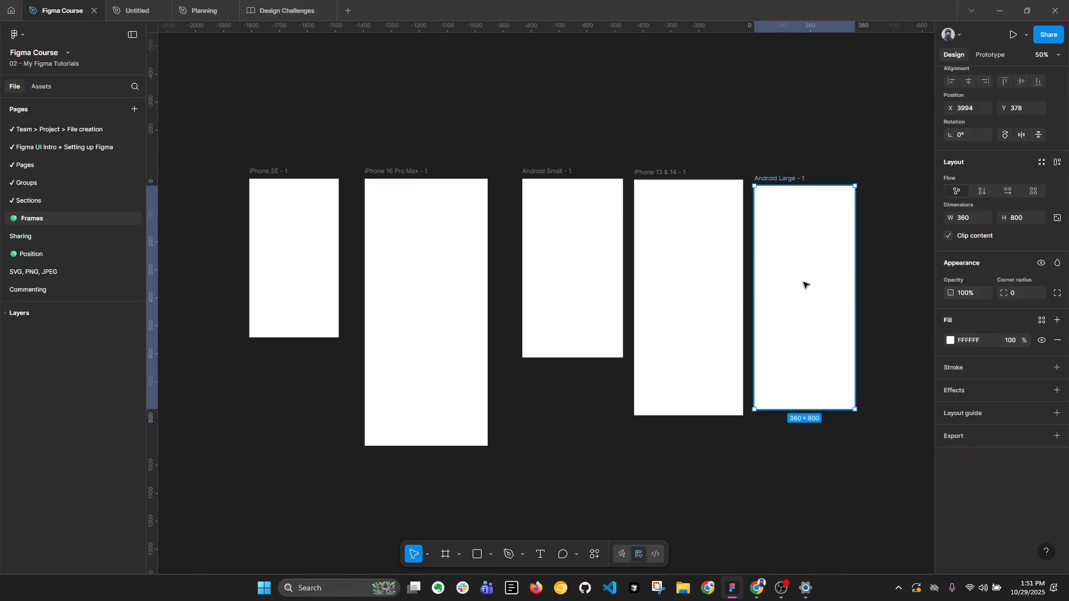
Align the iPhone 13 & 14 and Android Large frames at Y 353 and move the pair farther right of Android Small, starting at X 3754.
drag(804, 282, 840, 285)
drag(667, 299, 699, 301)
drag(660, 146, 823, 388)
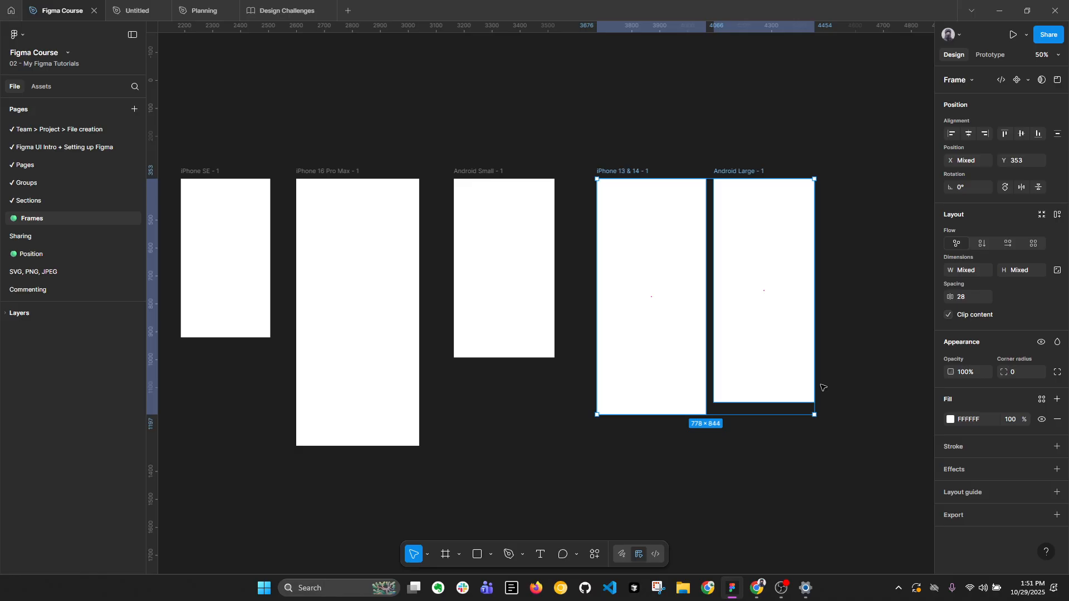
key(alt+l)
scroll(777, 221, down, 1)
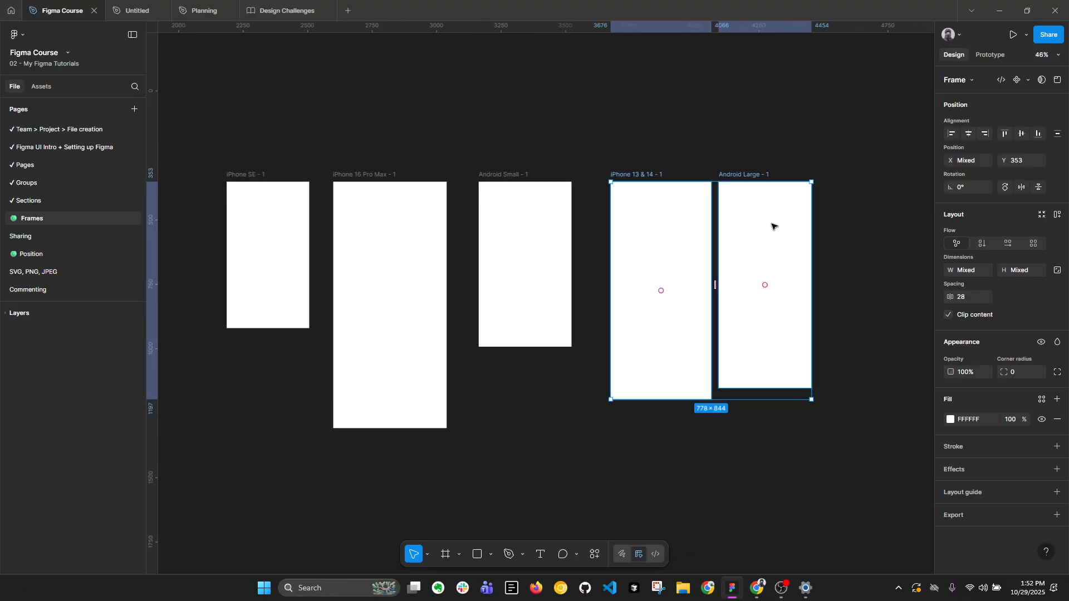
drag(750, 229, 769, 226)
drag(612, 145, 647, 136)
Add another iPhone 13 & 14 preset frame (390 × 844) on the empty canvas area below the existing row of frames.
drag(637, 236, 622, 54)
scroll(544, 112, down, 4)
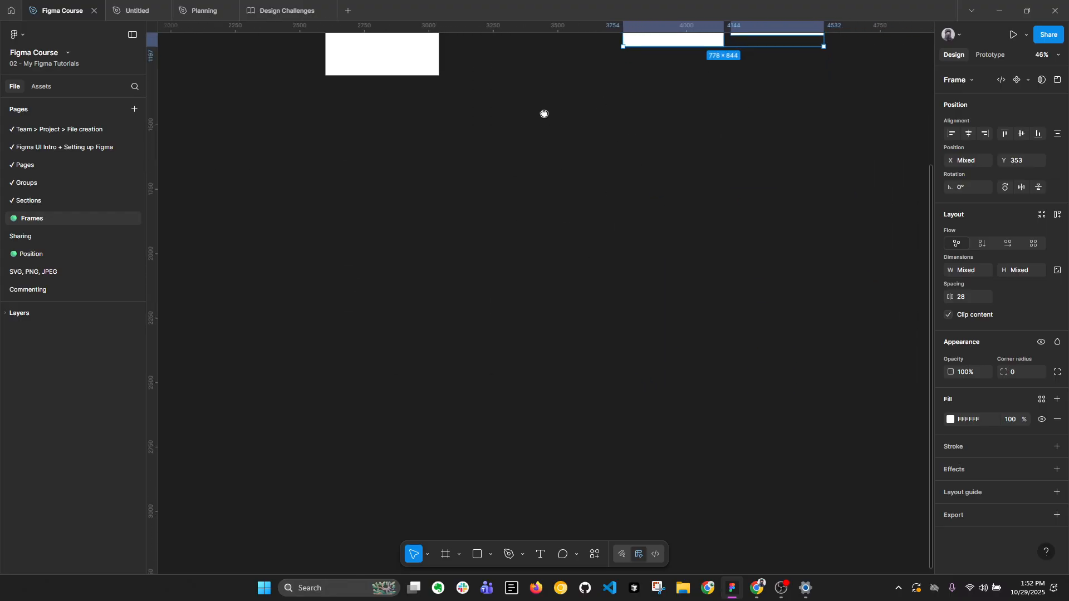
scroll(578, 141, down, 2)
click(613, 179)
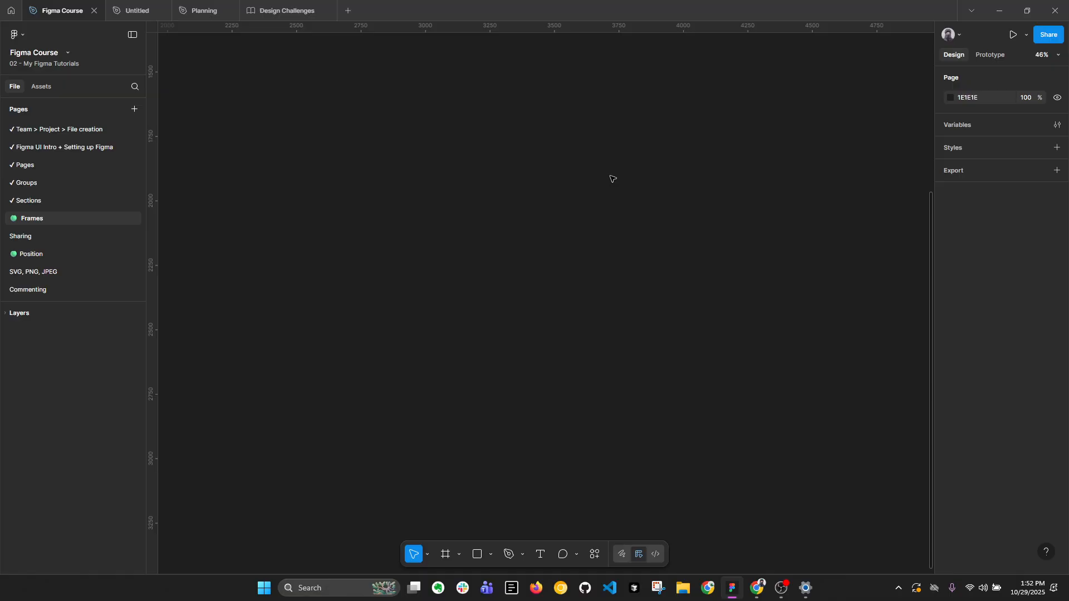
key(f)
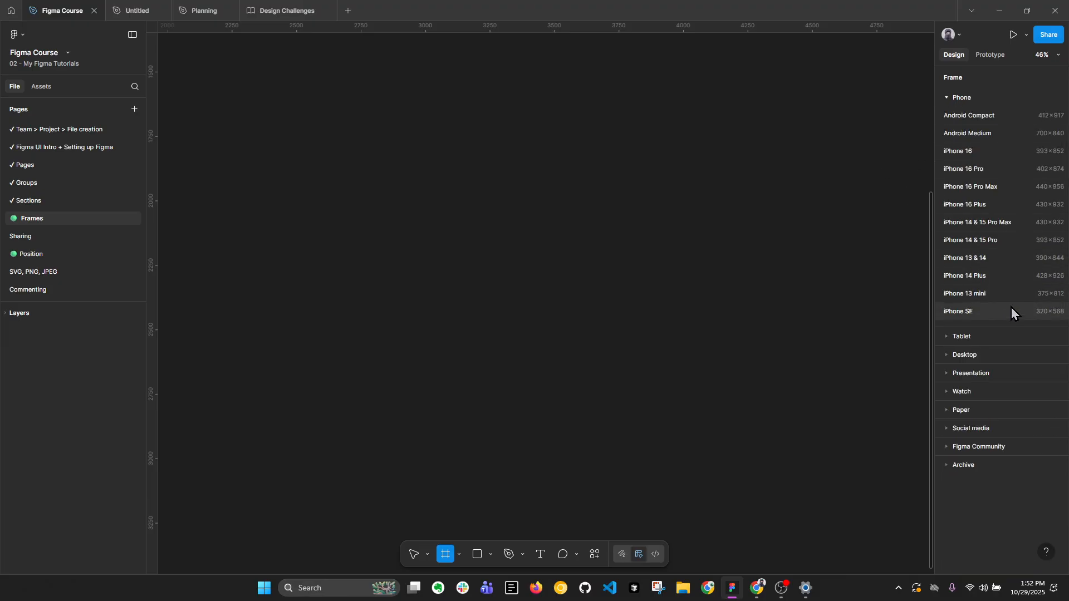
click(1018, 259)
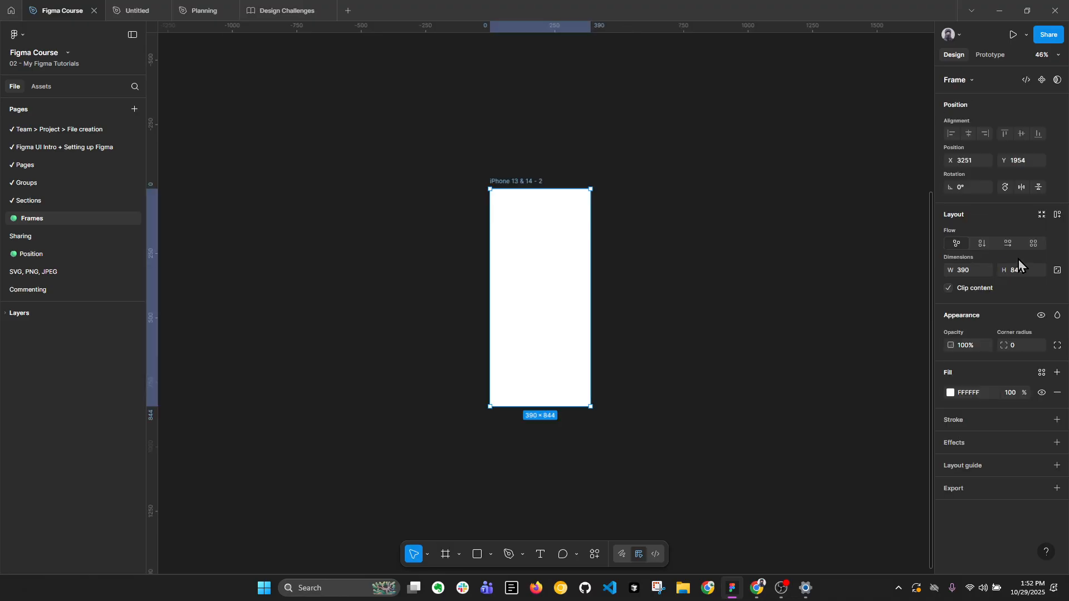
Make the hidden Breakpoints layer with the Breakpoint system table visible on the canvas.
scroll(591, 281, up, 1)
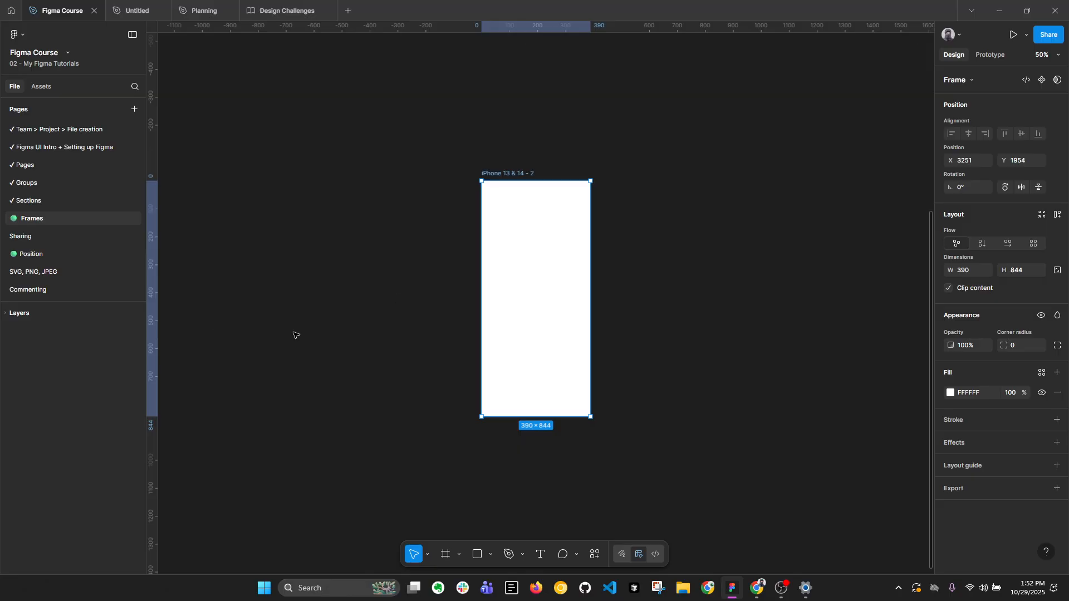
click(460, 261)
scroll(461, 260, down, 3)
click(7, 312)
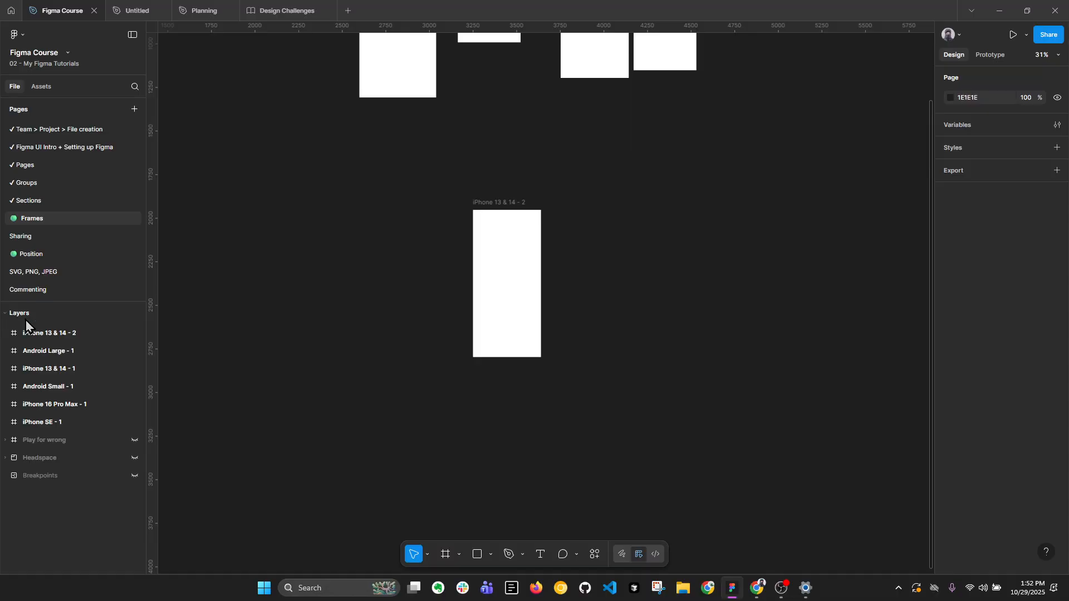
click(141, 475)
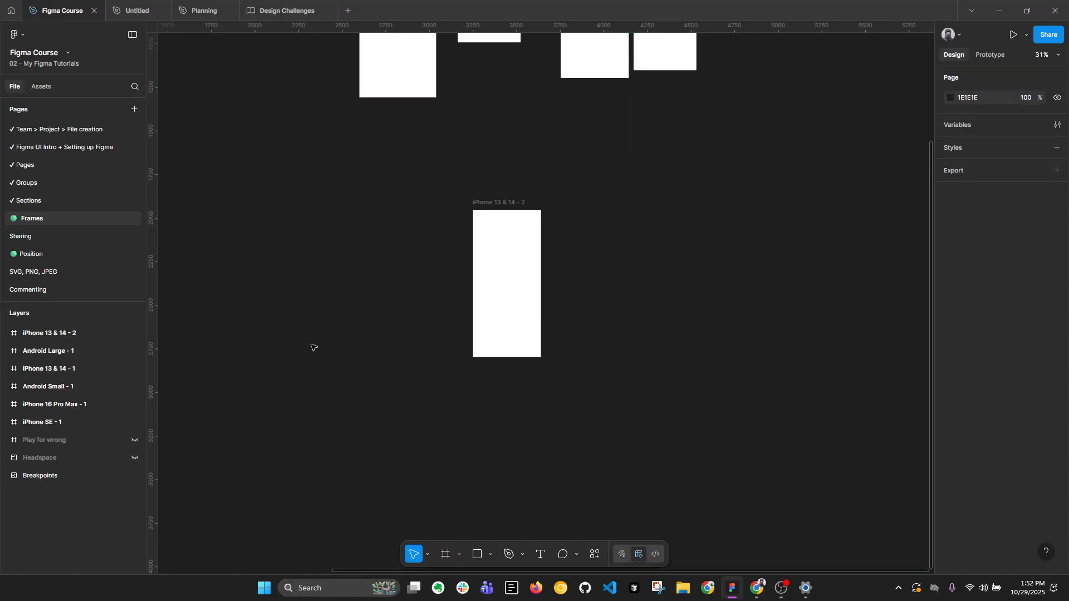
drag(289, 267, 706, 473)
drag(375, 129, 425, 203)
scroll(415, 180, up, 6)
scroll(415, 181, up, 4)
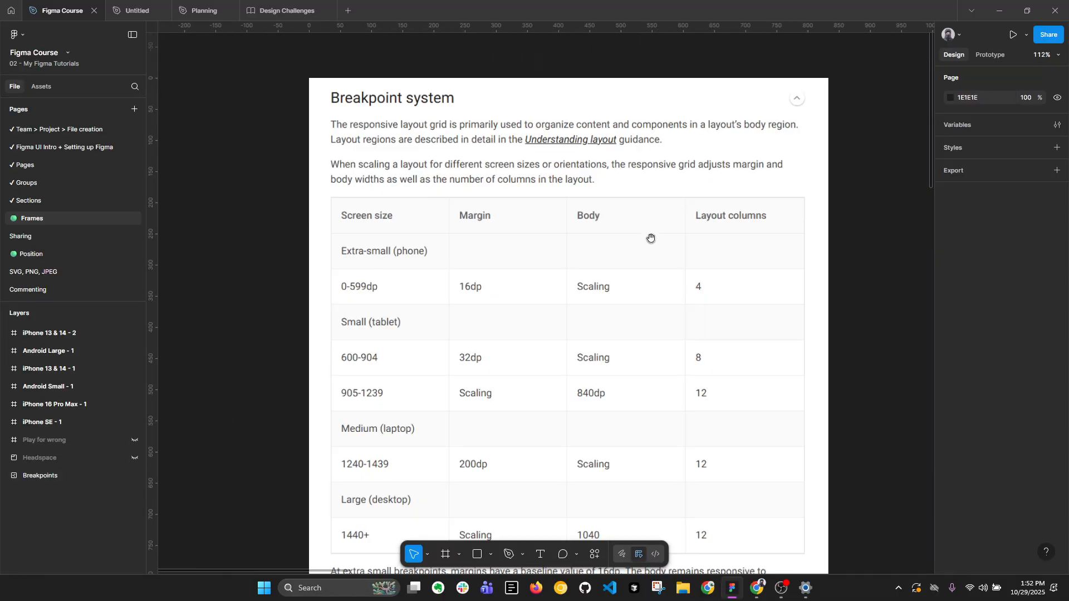
drag(649, 238, 540, 188)
scroll(540, 196, down, 1)
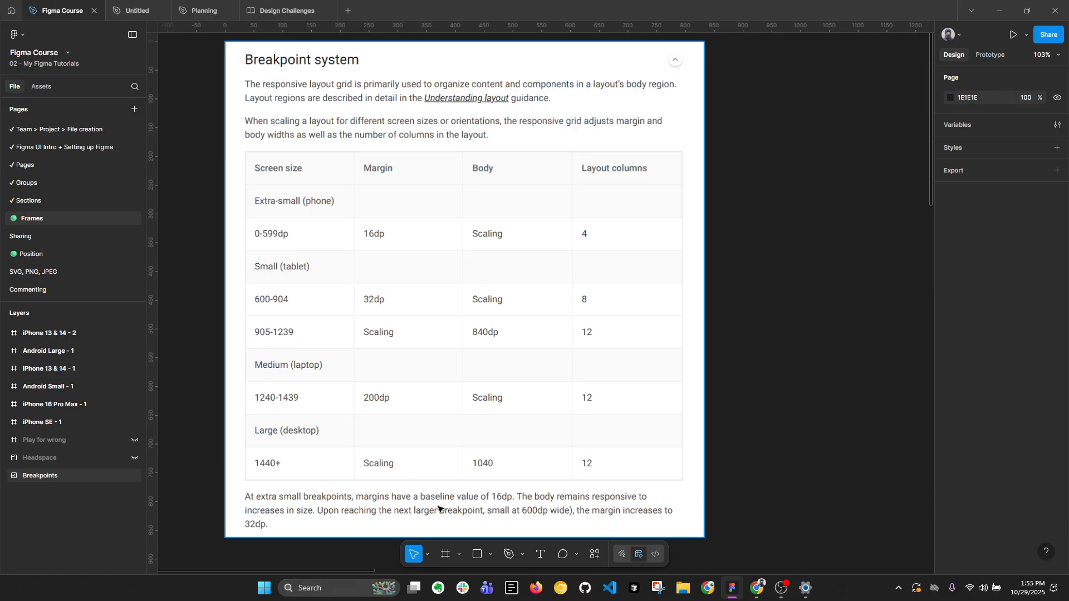
Draw a freehand Pencil loop about 183 × 104 around the 0-599dp value in the Screen size column, undoing the first attempt.
key(Escape)
click(523, 554)
click(557, 532)
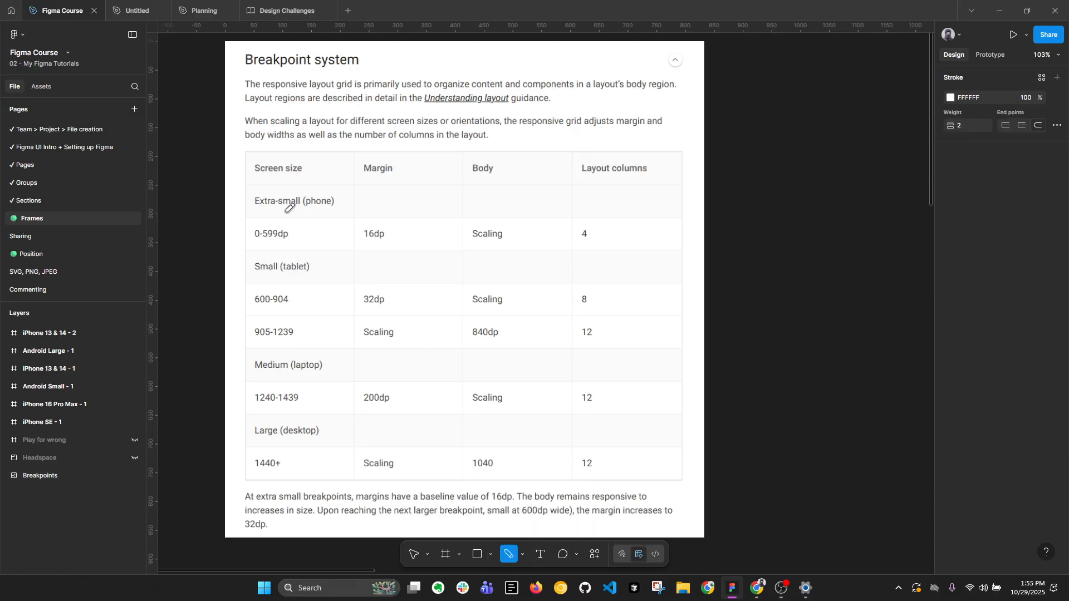
drag(281, 213, 278, 212)
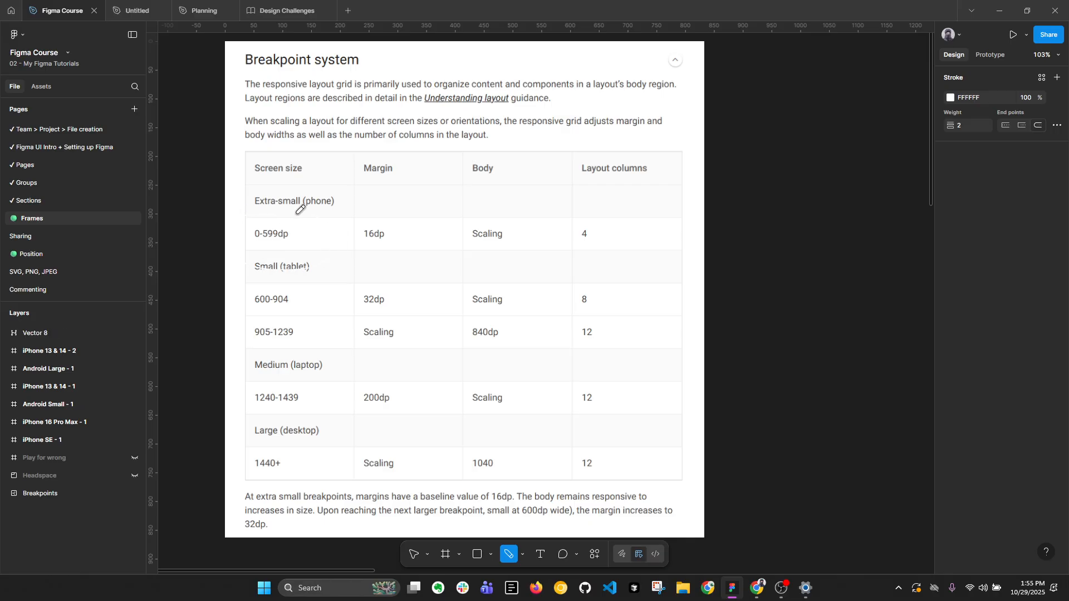
key(ctrl+z)
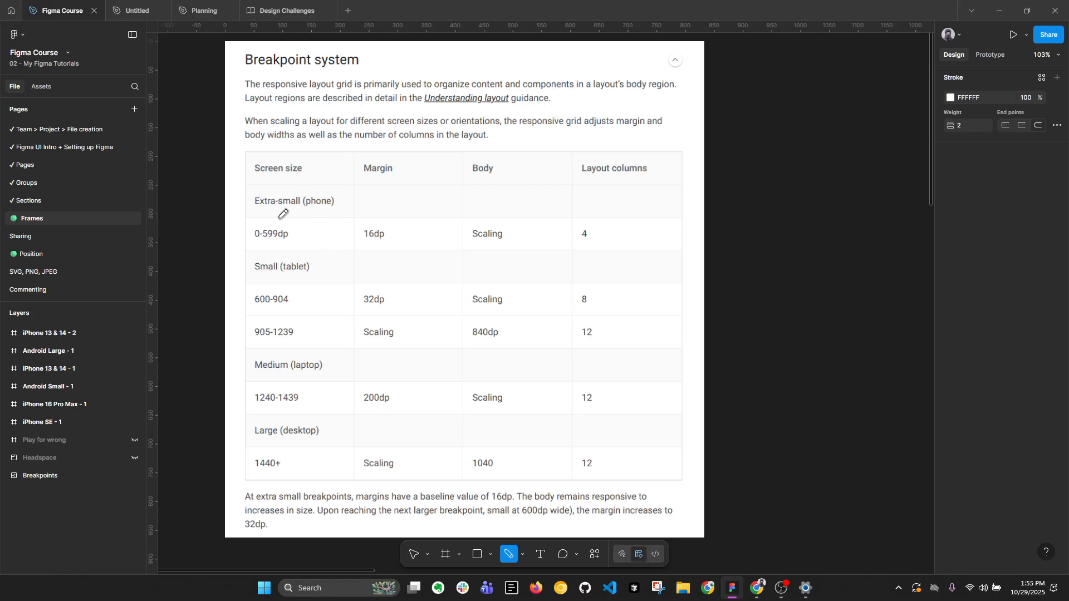
drag(284, 213, 281, 211)
key(Escape)
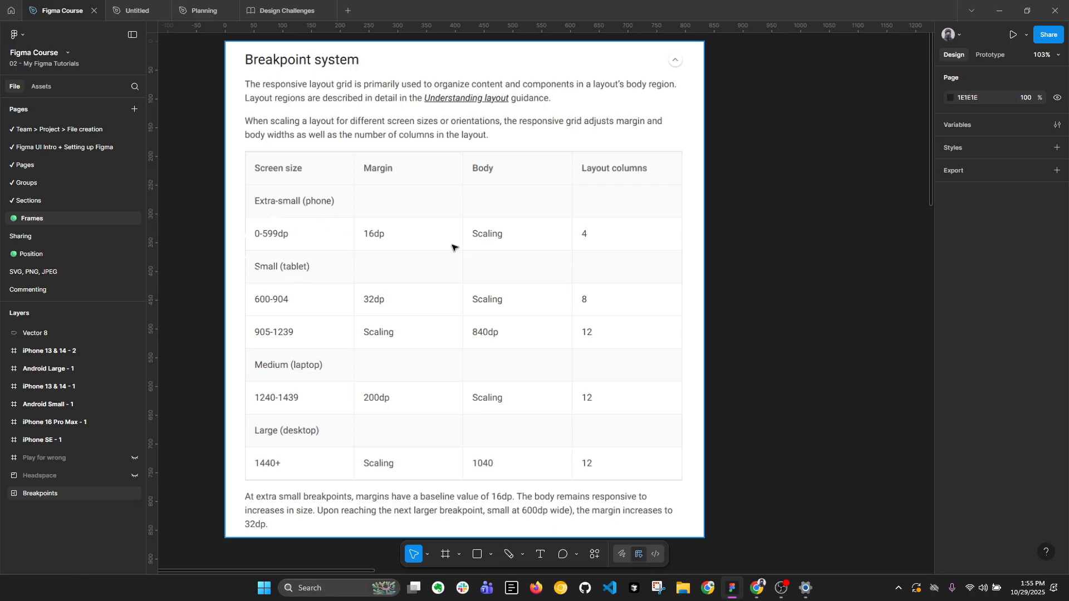
click(950, 97)
click(906, 141)
key(ctrl+z)
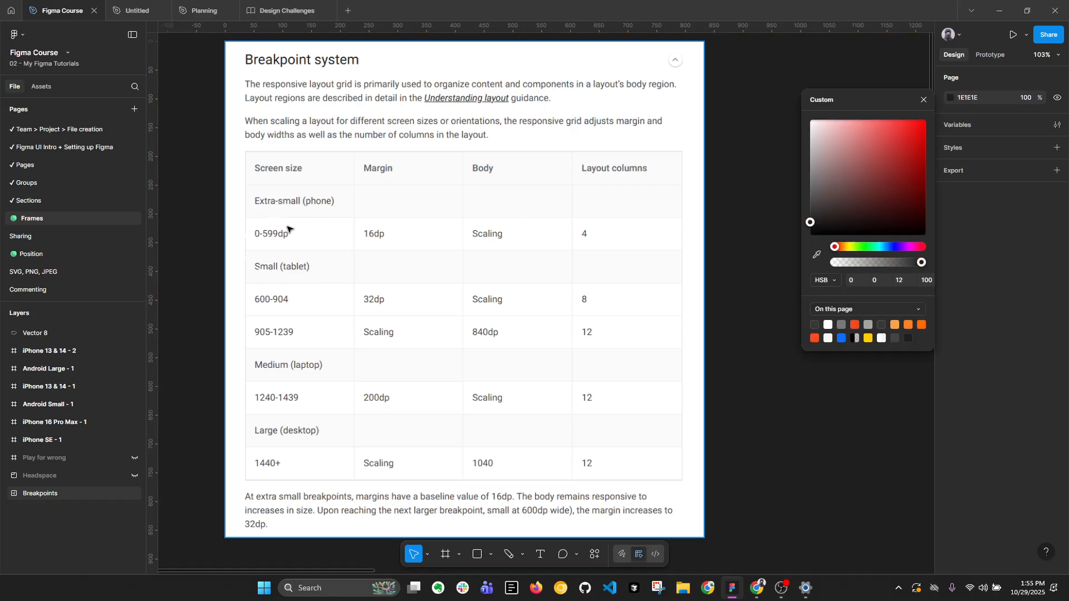
Reduce the Pencil loop's height to 64 so that it encloses only the 0-599dp row.
click(277, 224)
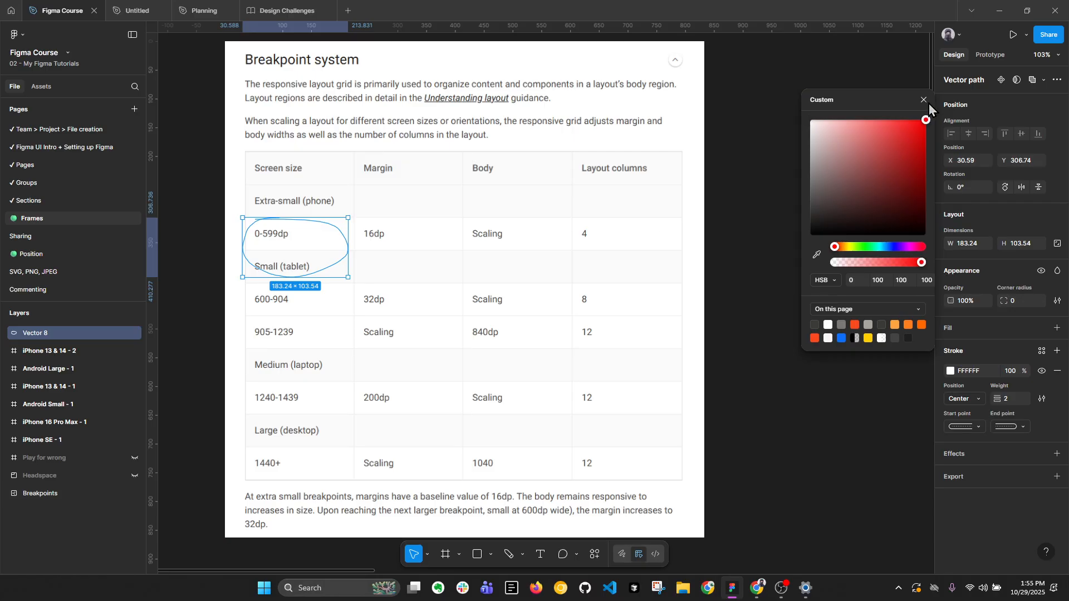
scroll(246, 259, up, 2)
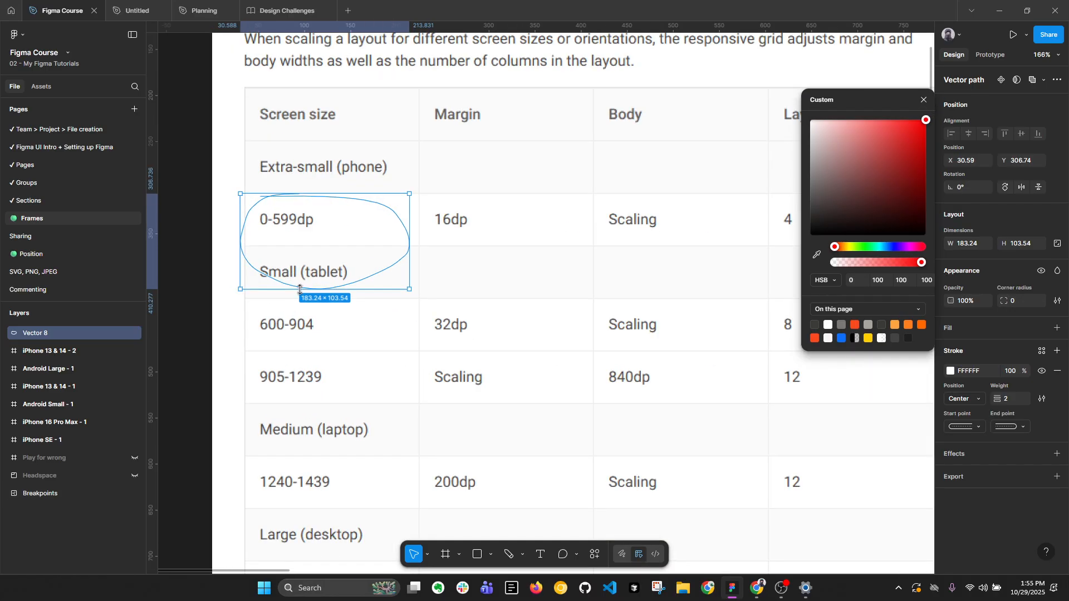
drag(301, 289, 303, 253)
click(214, 272)
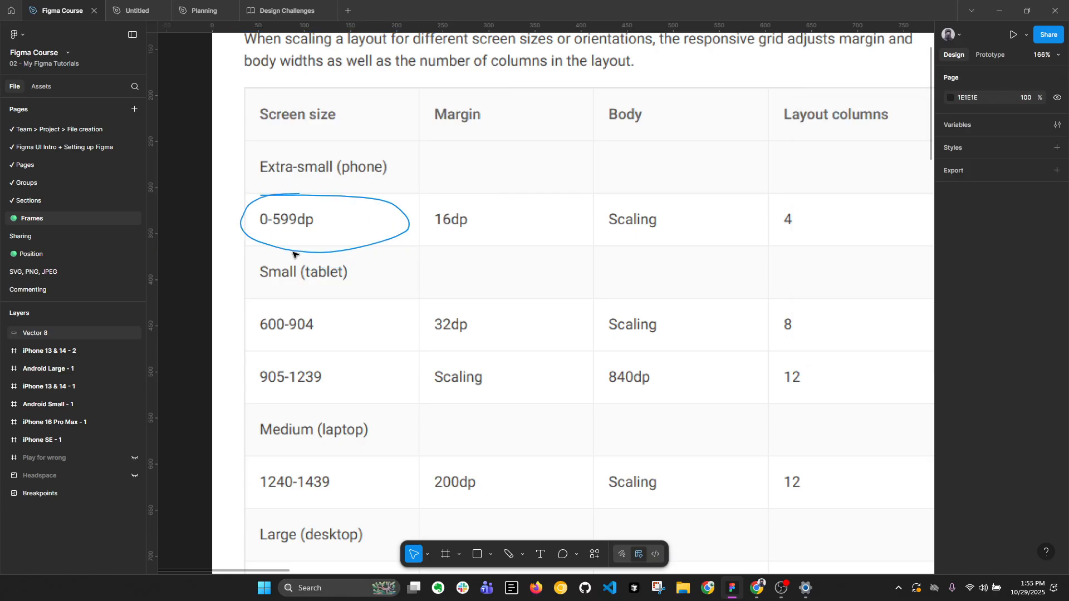
Change the stroke colour of the loop around 0-599dp to red FF0000.
click(294, 253)
click(951, 371)
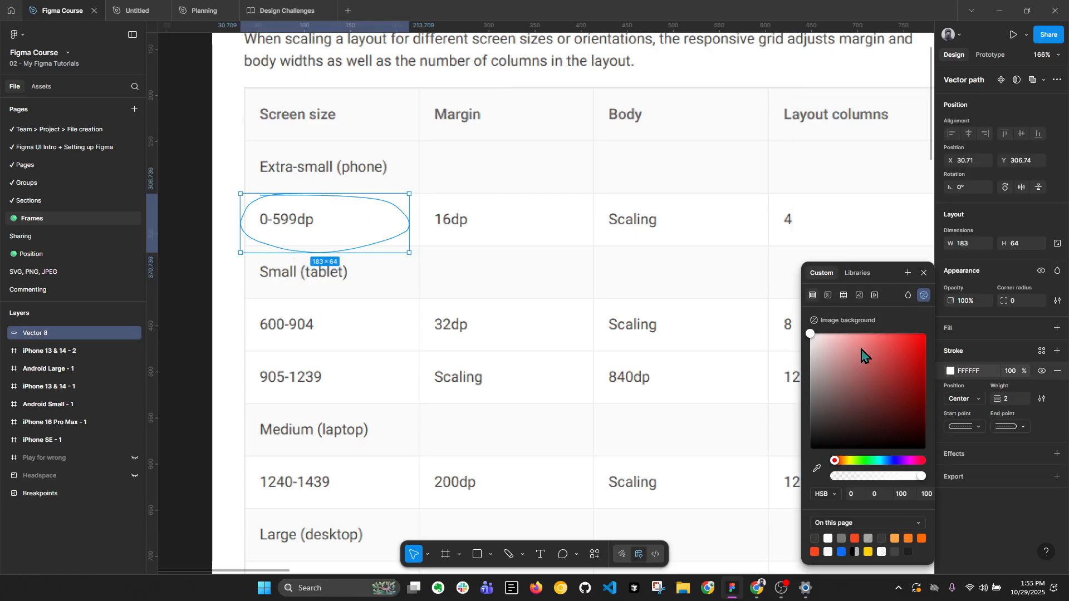
drag(864, 353, 927, 333)
click(451, 261)
Draw two red Pencil loops, one around the 600-904 and 905-1239 rows and one around the 1240-1439 and 1440+ rows.
scroll(440, 268, down, 1)
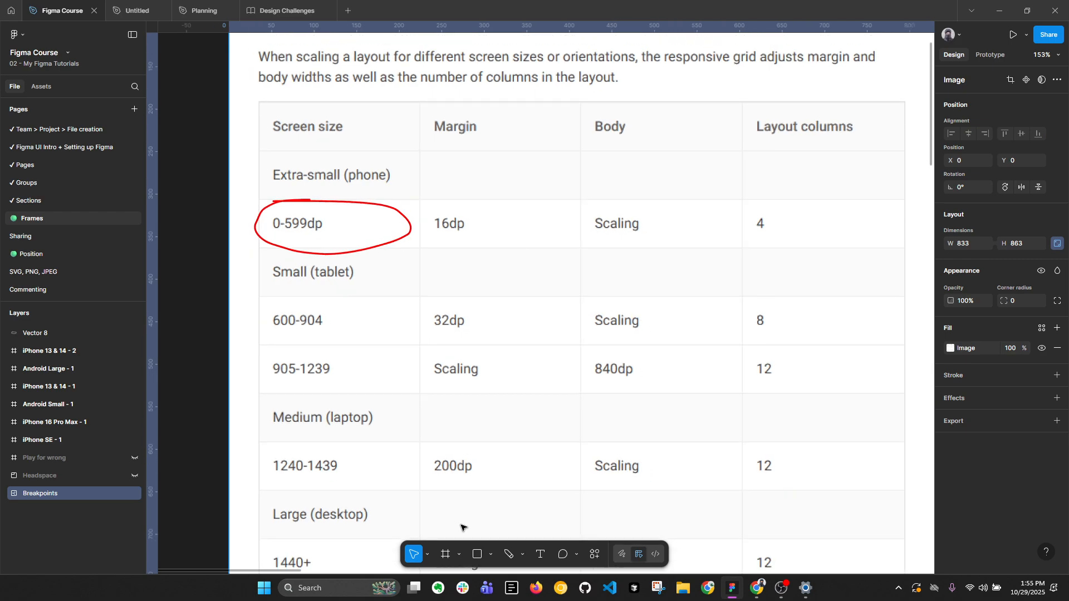
click(509, 555)
scroll(319, 212, down, 1)
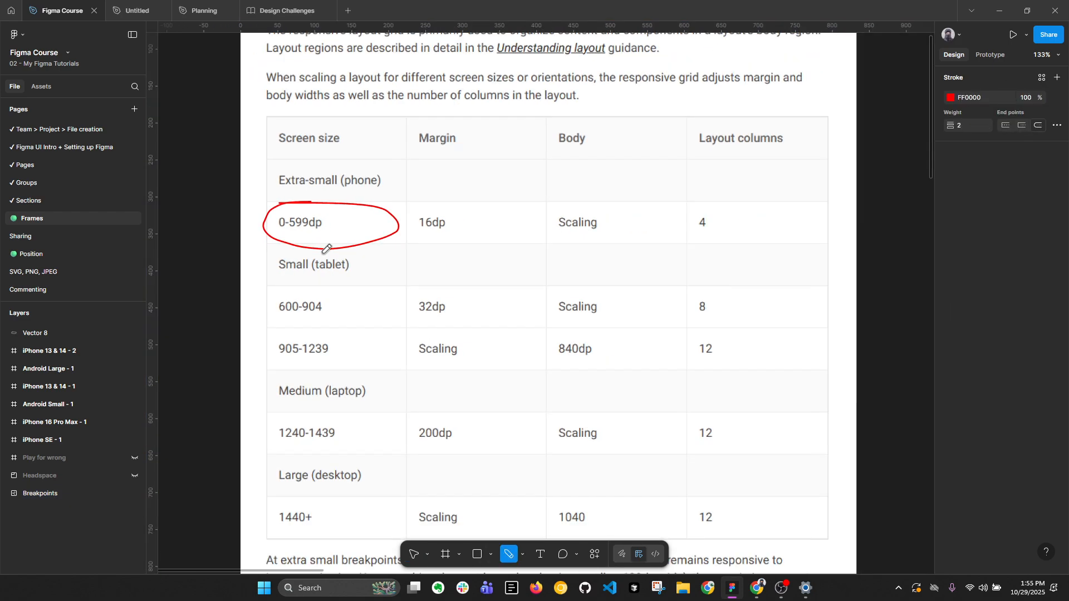
mouse_move(315, 290)
mouse_down()
mouse_move(269, 316)
mouse_move(330, 360)
mouse_move(346, 283)
mouse_move(286, 275)
mouse_up()
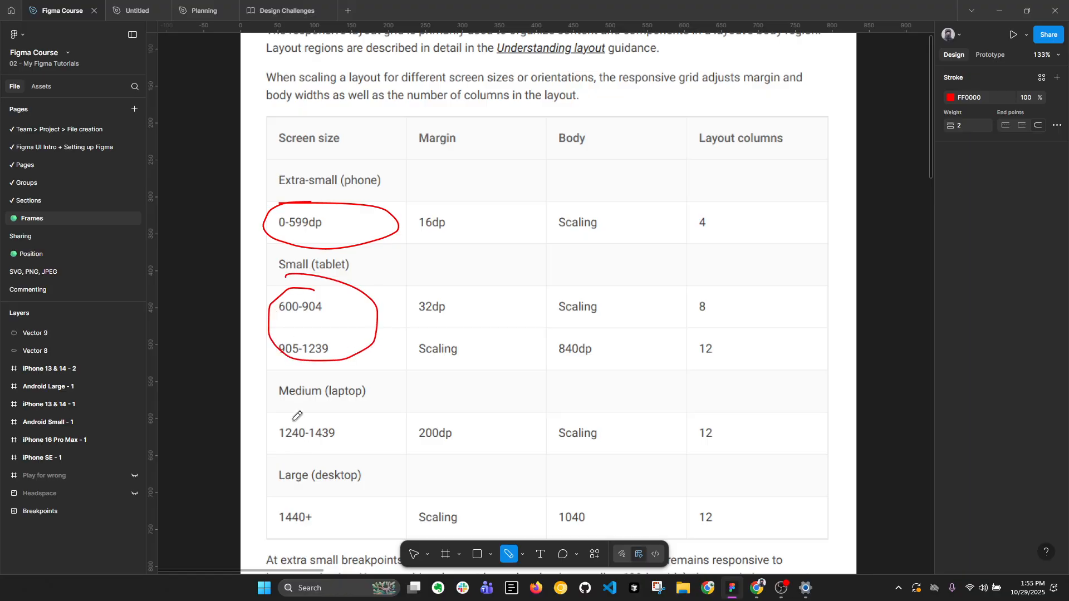
mouse_move(290, 416)
mouse_down()
mouse_move(265, 467)
mouse_move(384, 515)
mouse_up()
key(Escape)
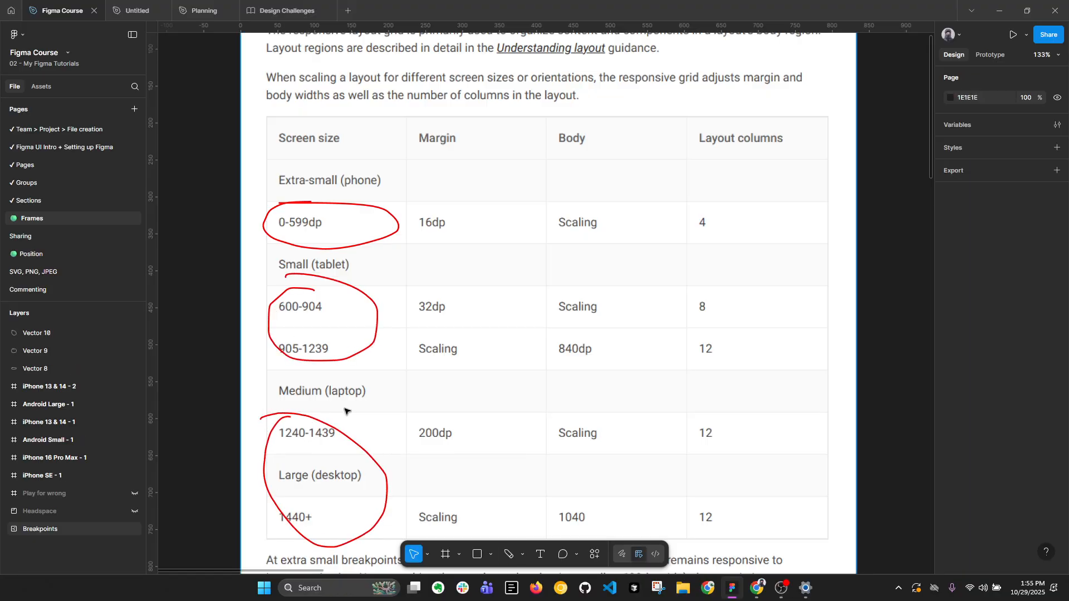
Move the row of five phone frames, from iPhone SE to Android Large, up and to the right, to Y -1367.
scroll(284, 281, down, 5)
scroll(785, 347, down, 5)
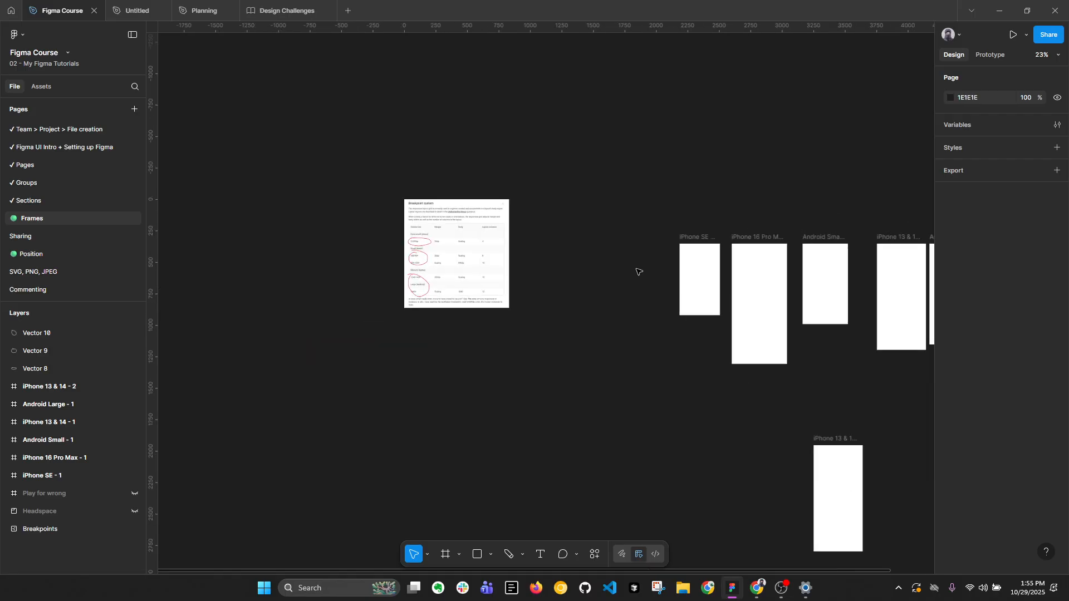
drag(650, 224, 1011, 345)
drag(702, 290, 995, 74)
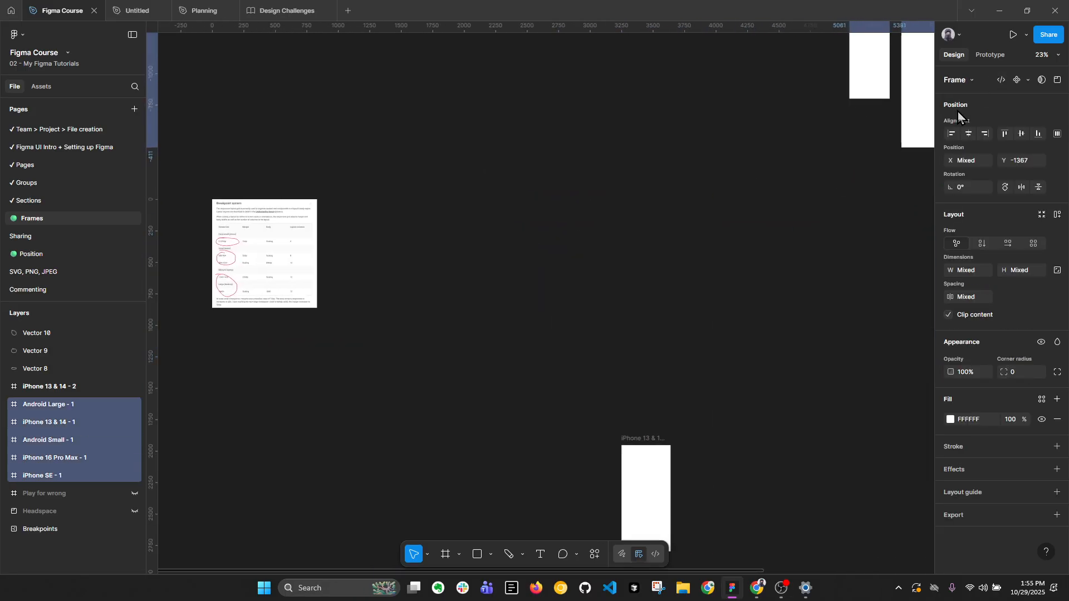
Move the iPhone 13 & 14 - 2 frame beside the Breakpoint system table at X 969, Y 0.
drag(635, 320, 541, 401)
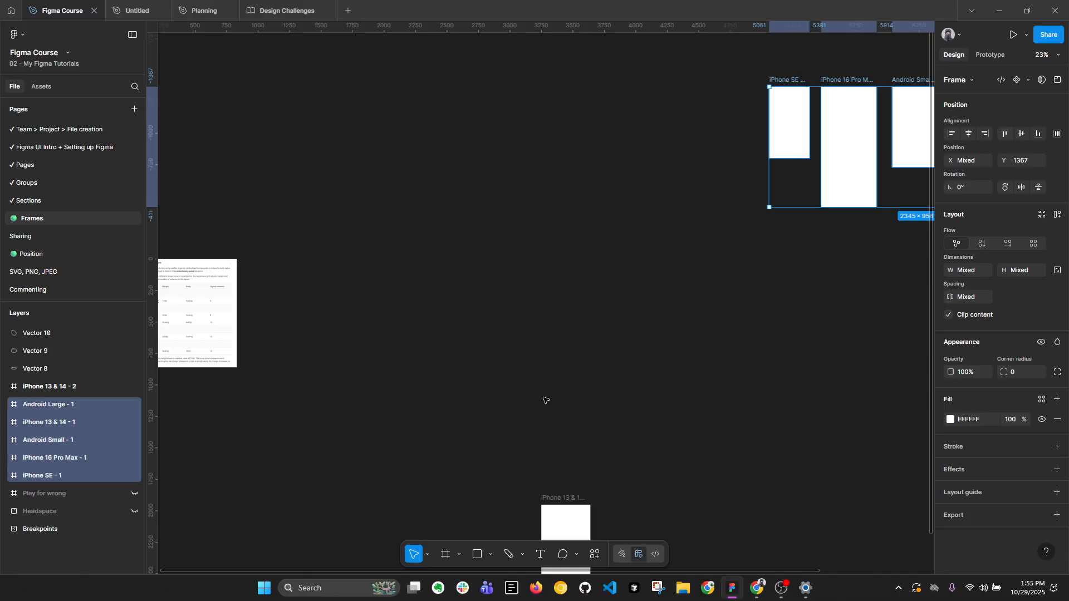
click(626, 427)
drag(579, 463, 796, 368)
drag(761, 461, 470, 214)
scroll(461, 184, up, 5)
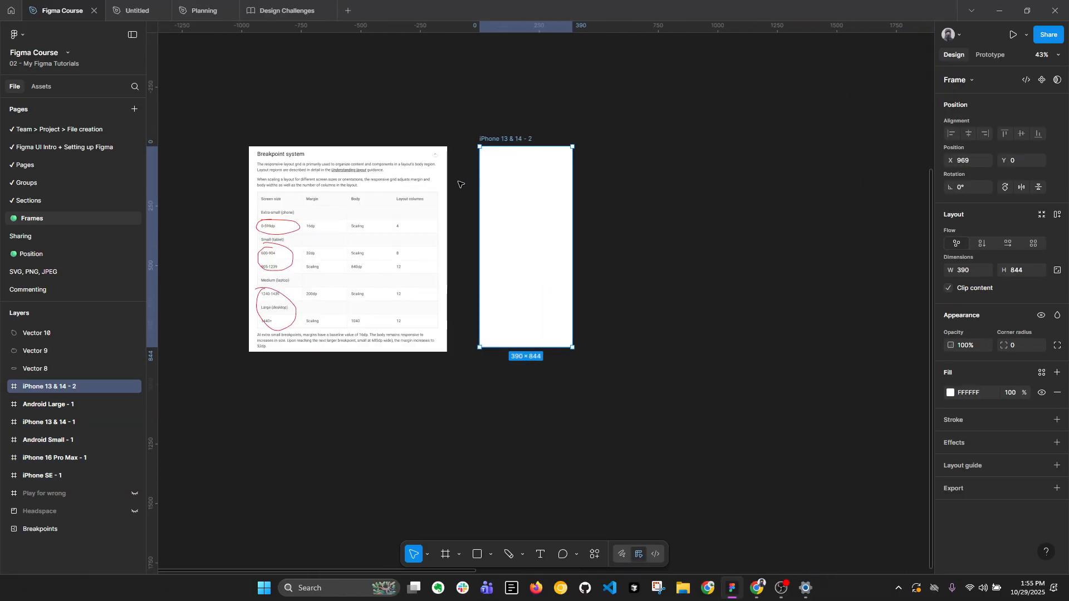
scroll(286, 238, up, 5)
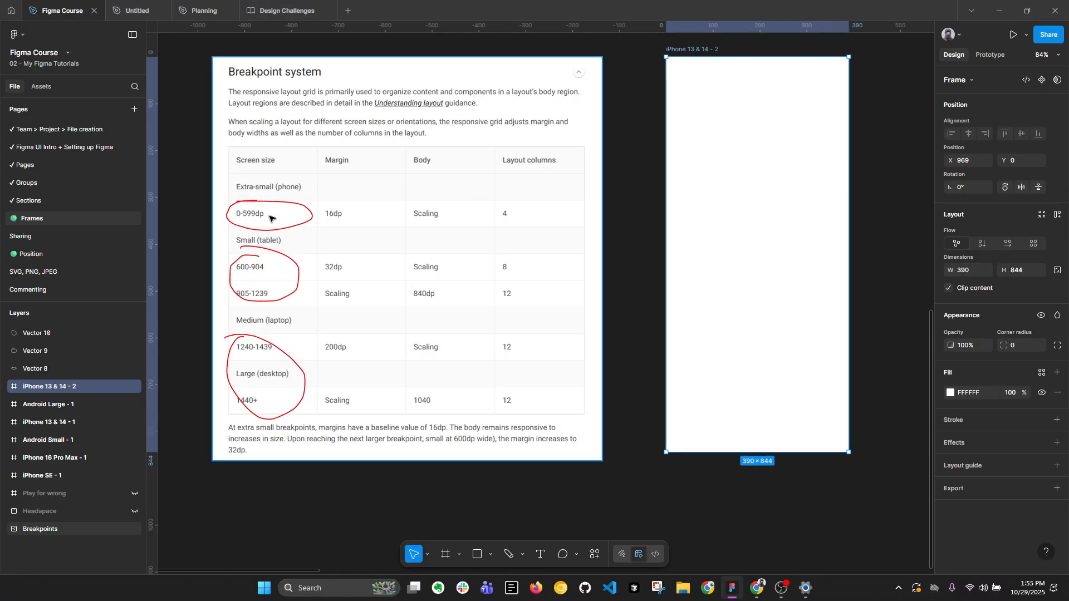
scroll(278, 228, down, 2)
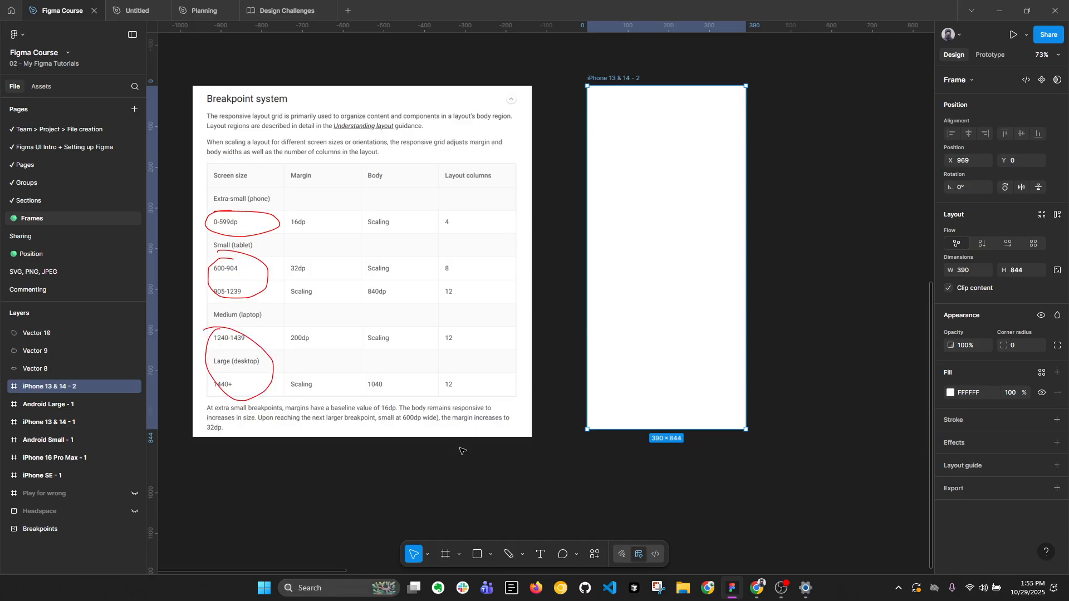
Add a Desktop preset frame (1440 × 1024) and place it right of the iPhone frame at X 2311, Y 0.
key(f)
click(946, 98)
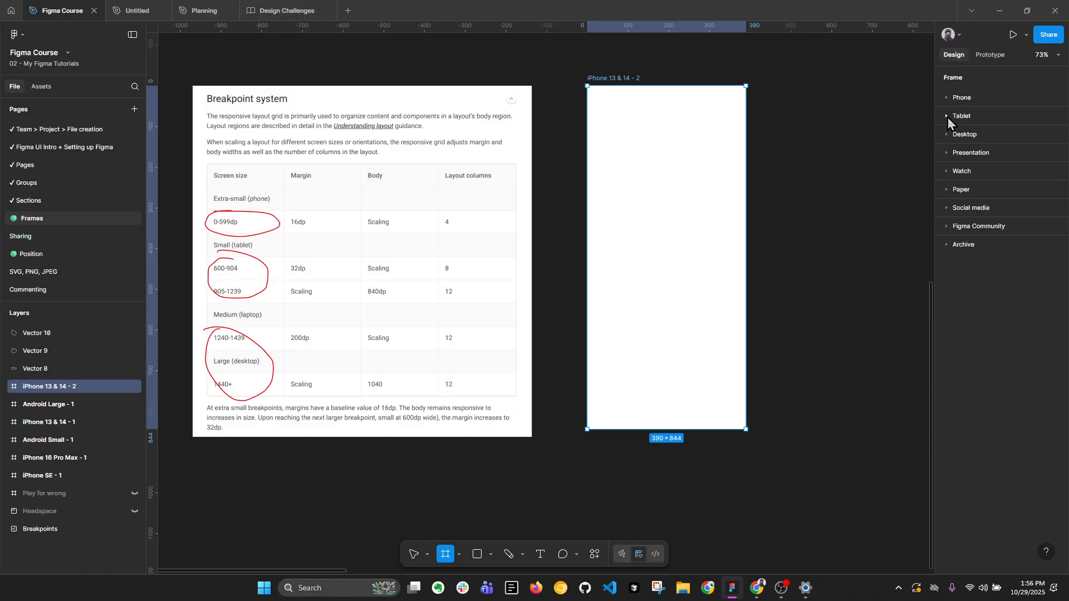
click(946, 135)
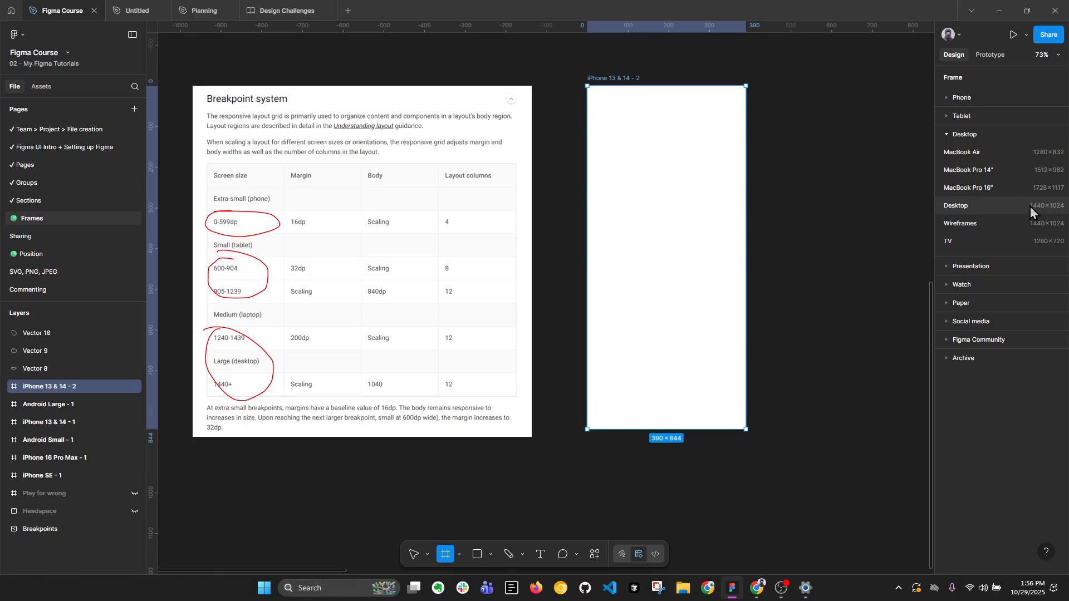
click(1030, 208)
drag(618, 239, 770, 237)
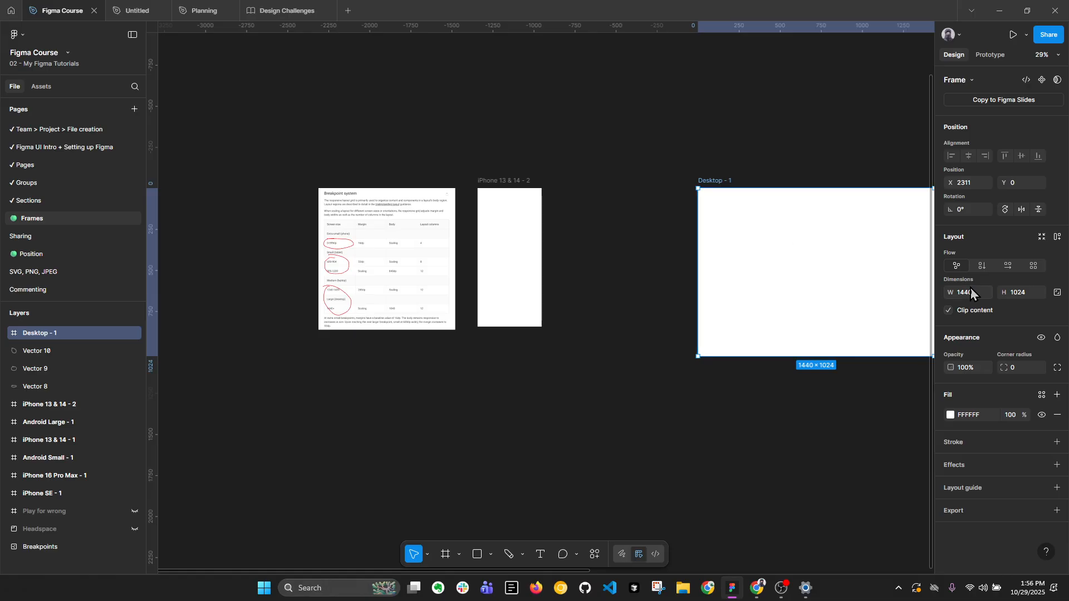
Check the iPhone 13 & 14 - 2 frame's dimensions against the phone range in the Breakpoint system table.
click(502, 205)
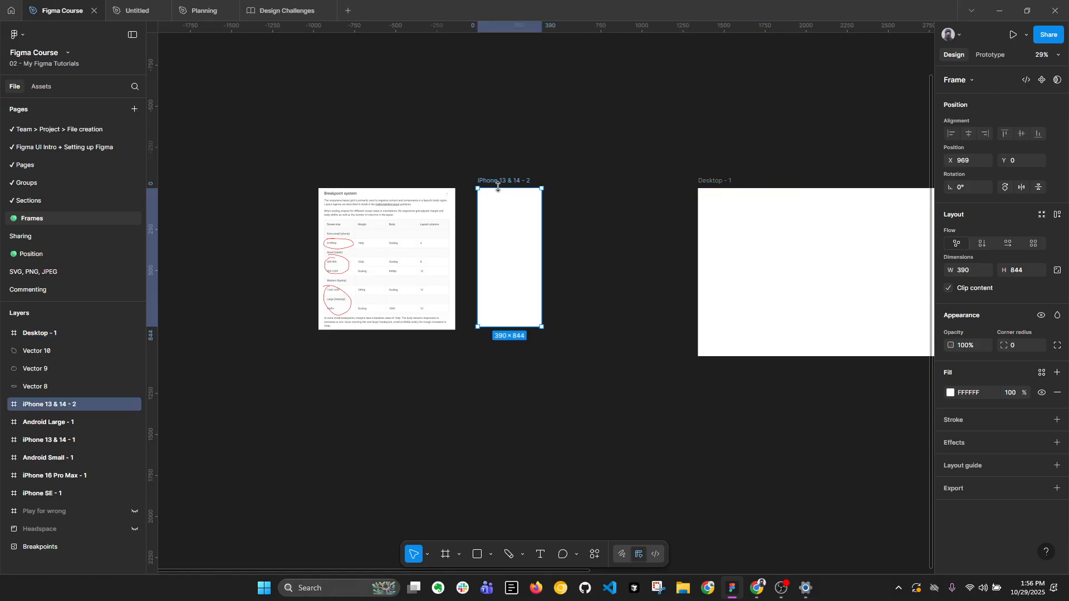
scroll(432, 262, up, 5)
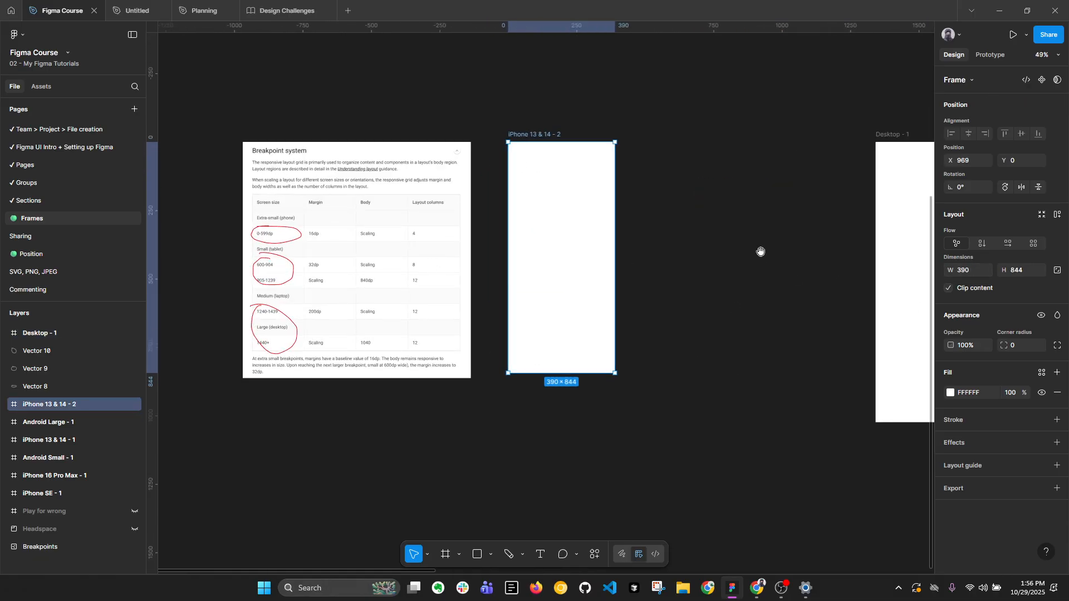
scroll(761, 251, right, 3)
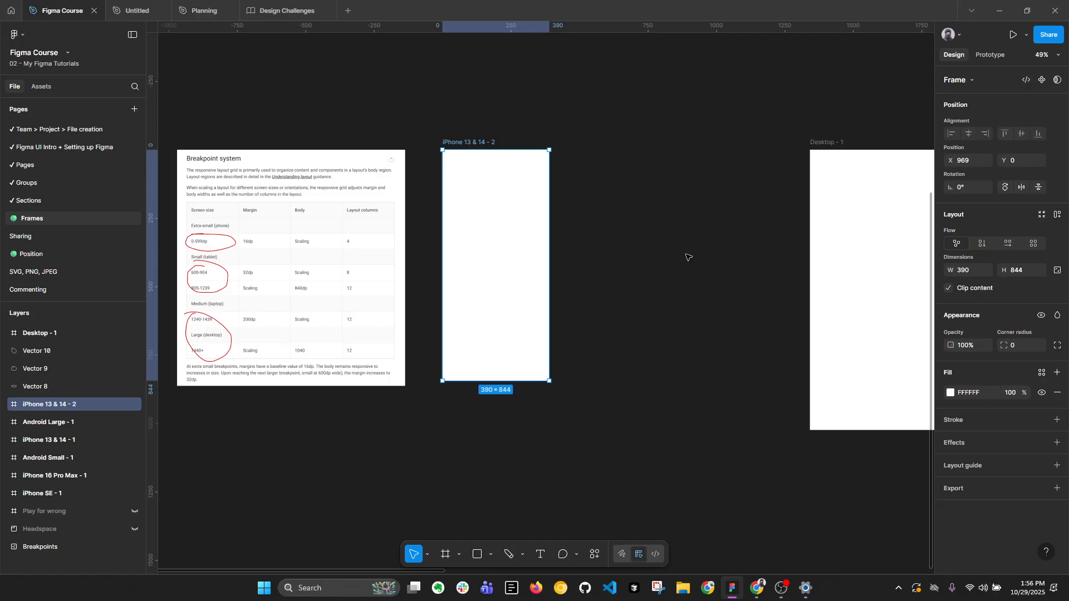
scroll(688, 259, right, 3)
click(662, 250)
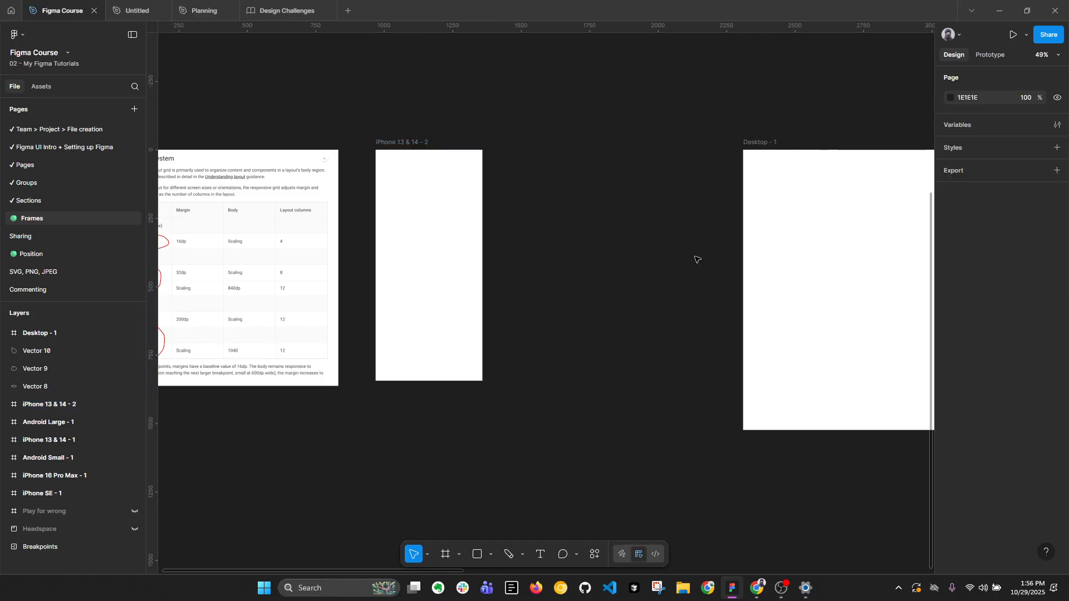
Add an iPad Pro 11" preset frame (834 × 1194) and place it between the iPhone and Desktop frames at X 1418, Y 0.
key(f)
click(949, 116)
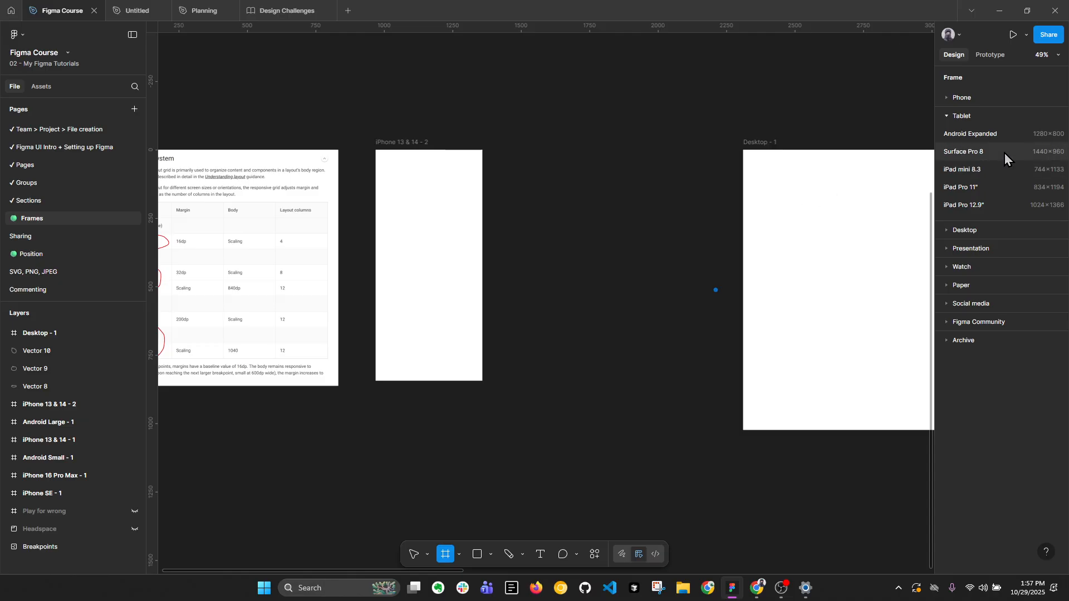
scroll(638, 241, down, 2)
scroll(446, 288, up, 3)
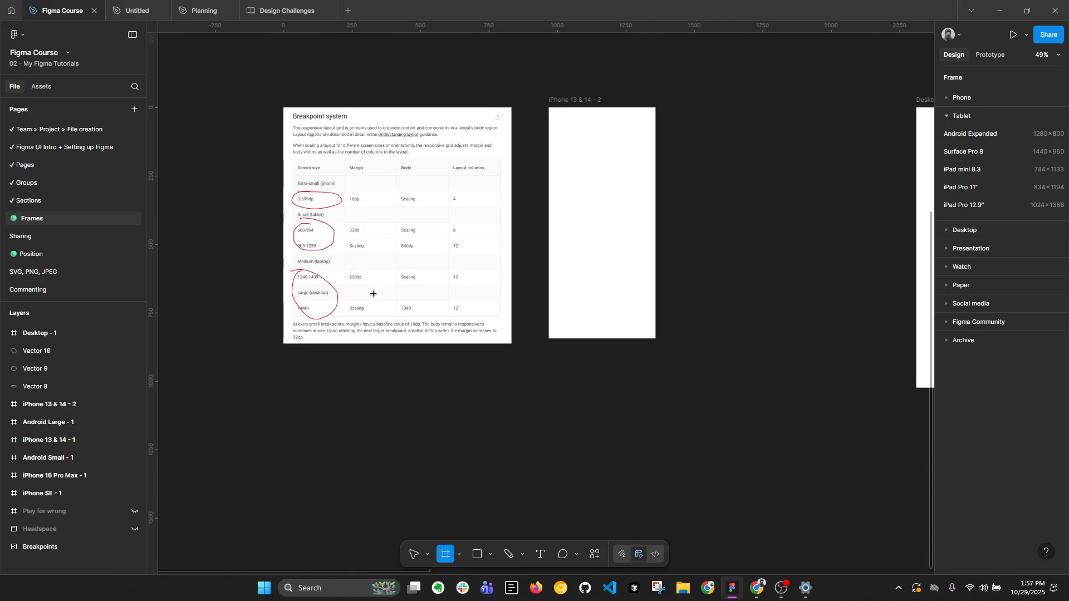
scroll(340, 278, down, 2)
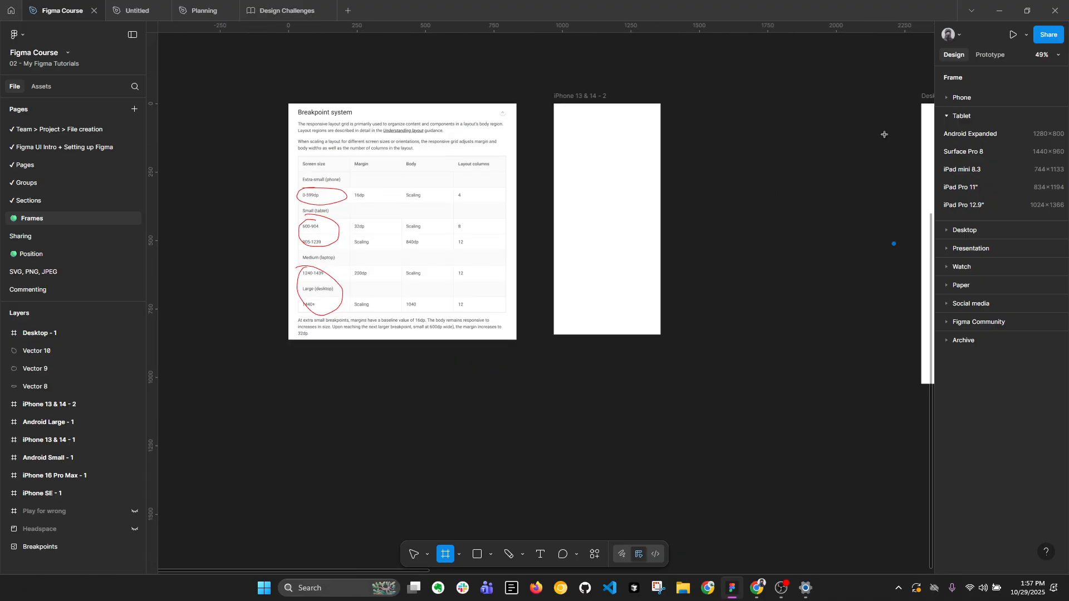
drag(844, 135, 683, 158)
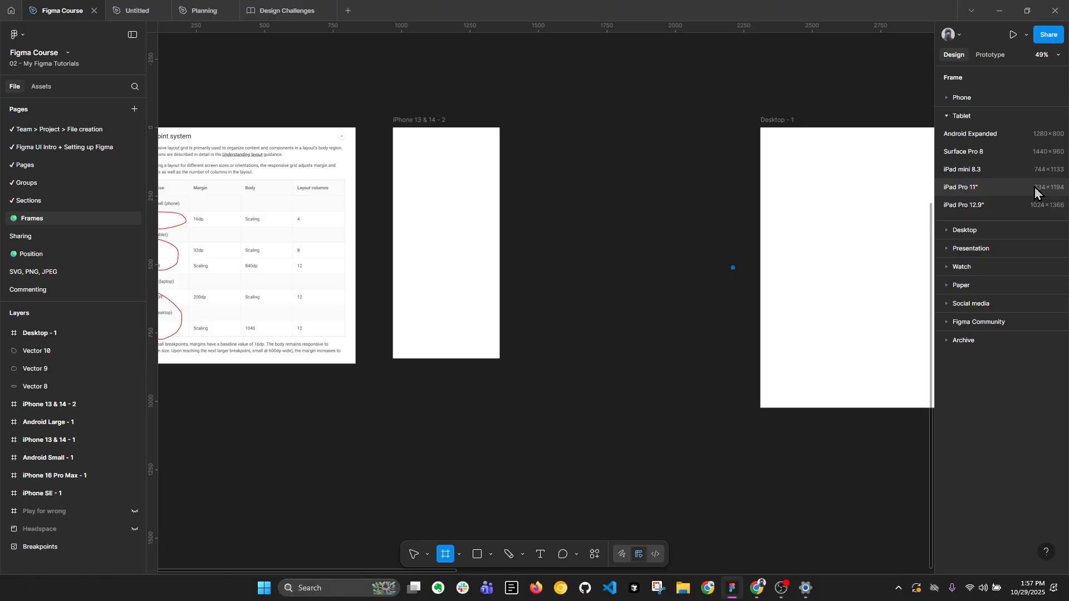
click(1006, 189)
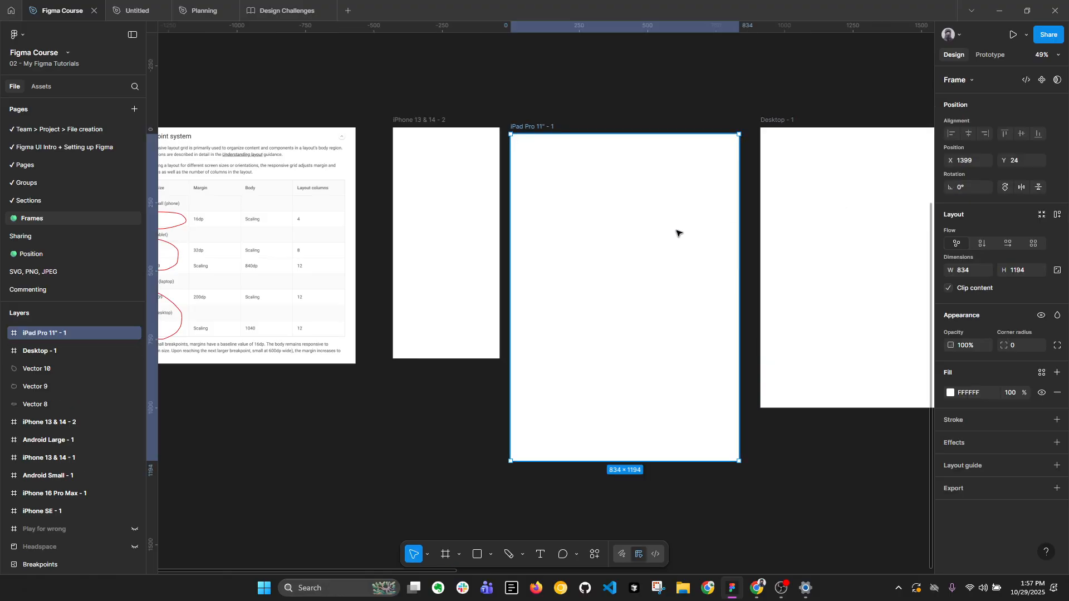
drag(650, 244, 651, 239)
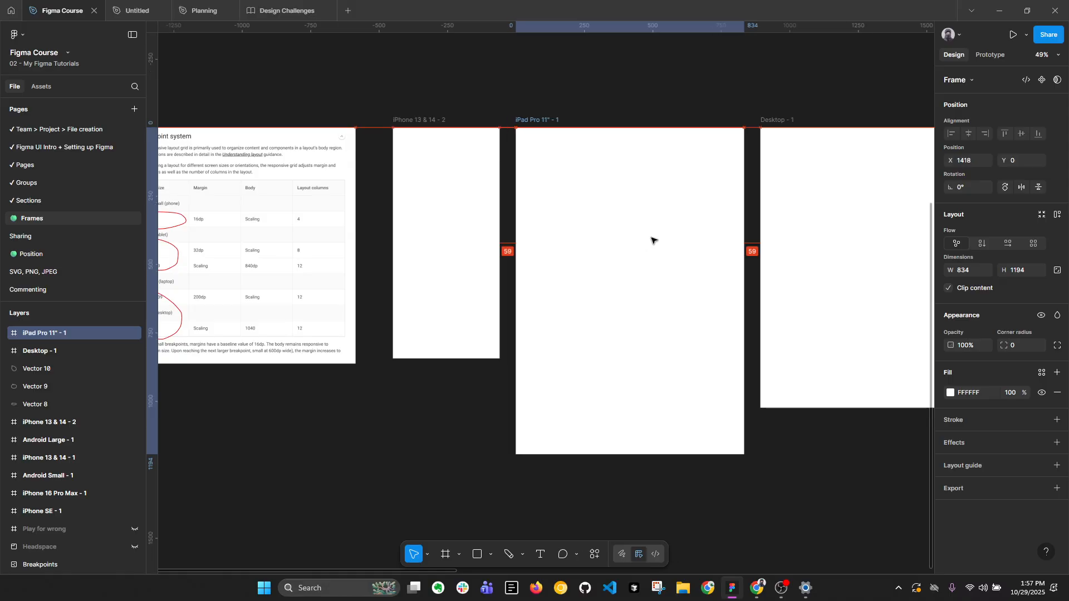
Inspect the dimensions of the iPhone, iPad Pro 11" and Desktop frames one after another beside the breakpoint table.
scroll(684, 240, down, 2)
scroll(684, 240, right, 5)
click(289, 168)
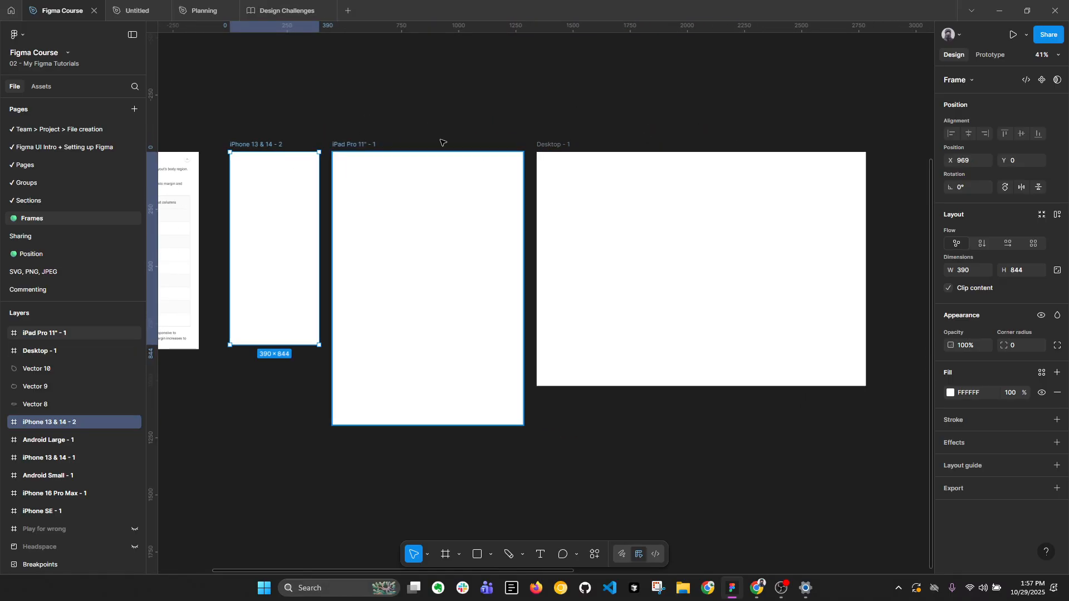
click(438, 191)
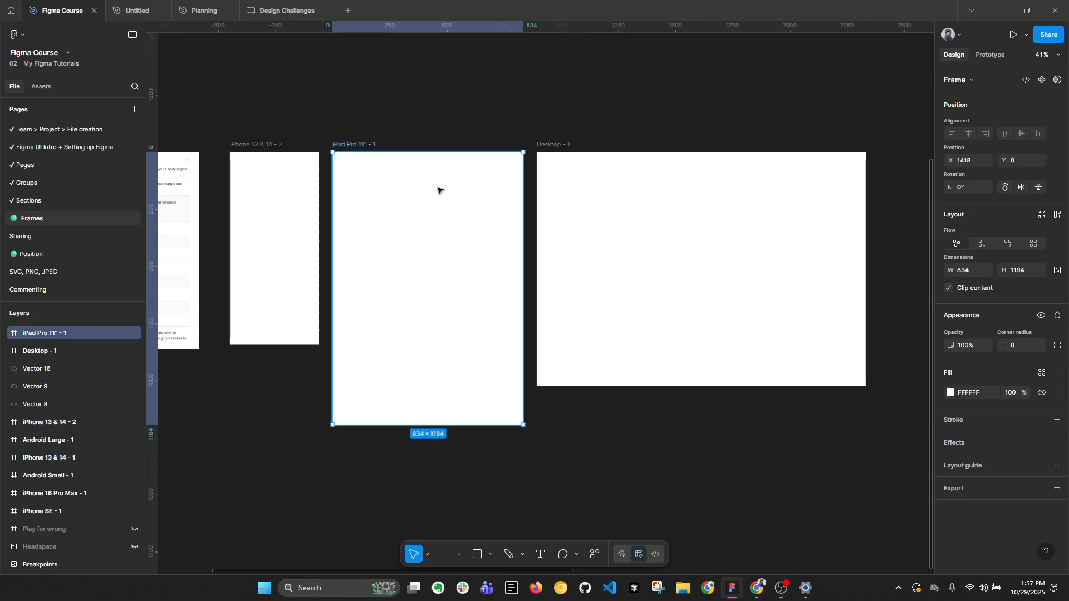
click(579, 182)
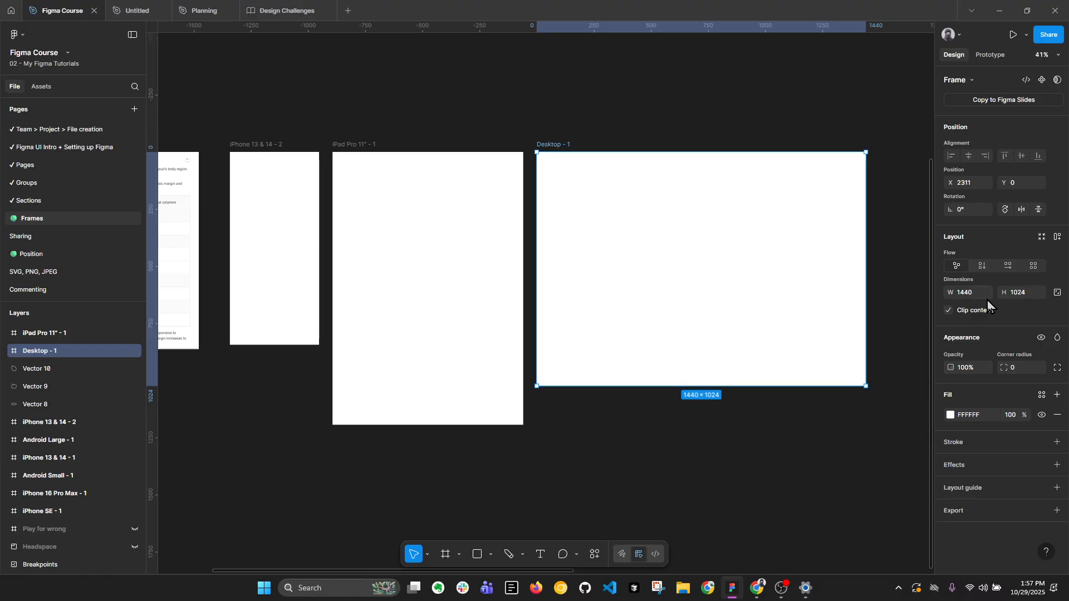
scroll(680, 284, down, 2)
scroll(675, 250, down, 3)
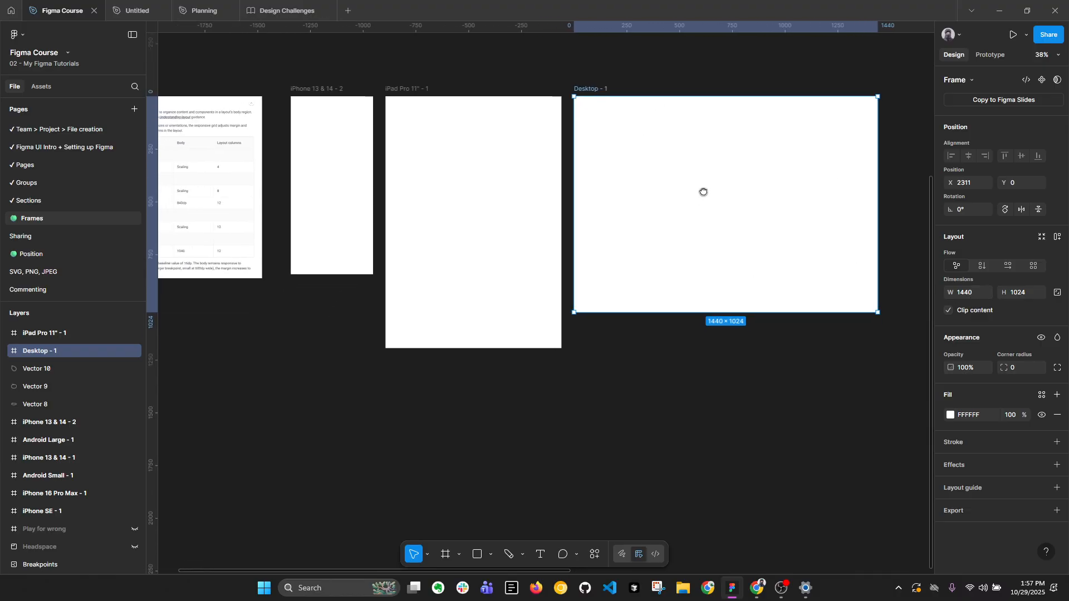
click(605, 370)
scroll(608, 225, down, 1)
drag(609, 225, 664, 220)
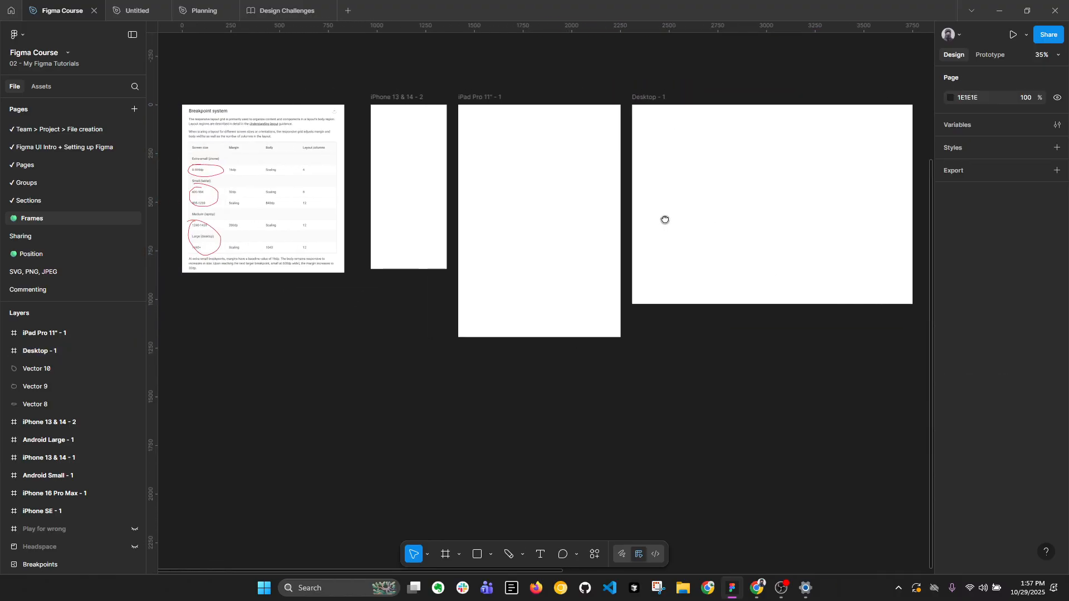
Try an Android Expanded tablet preset frame (1280 × 800) below the Desktop frame and delete it again.
key(f)
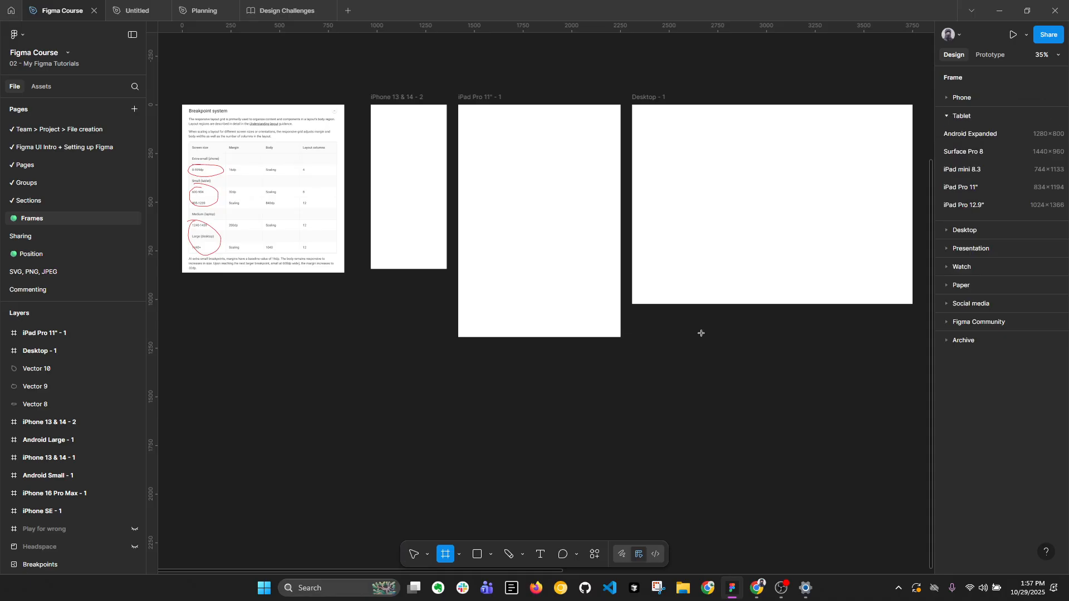
click(1029, 138)
drag(823, 296, 612, 370)
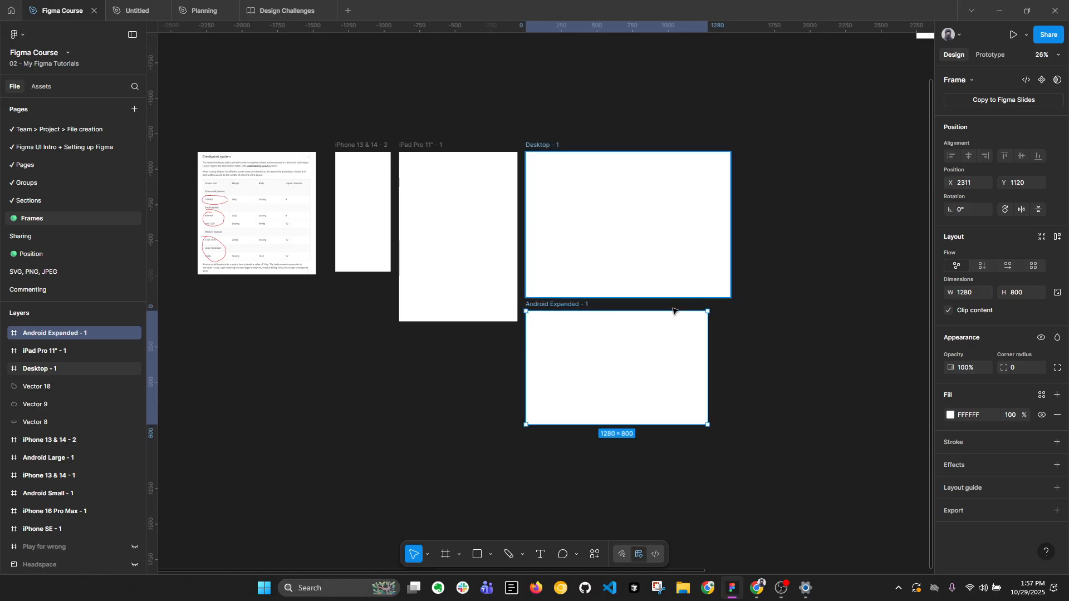
drag(487, 349, 531, 351)
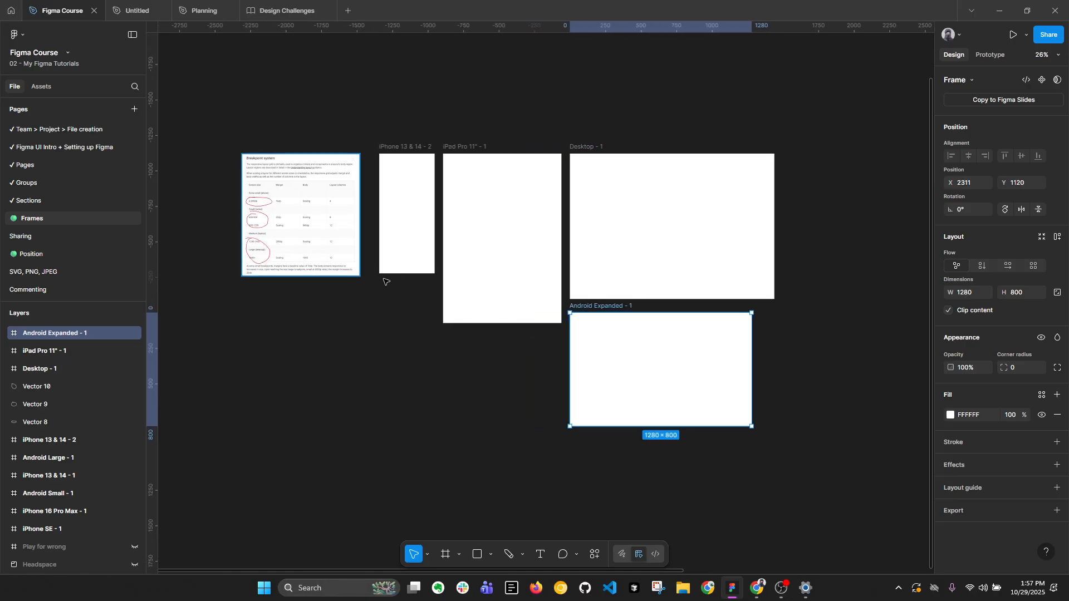
scroll(730, 293, up, 2)
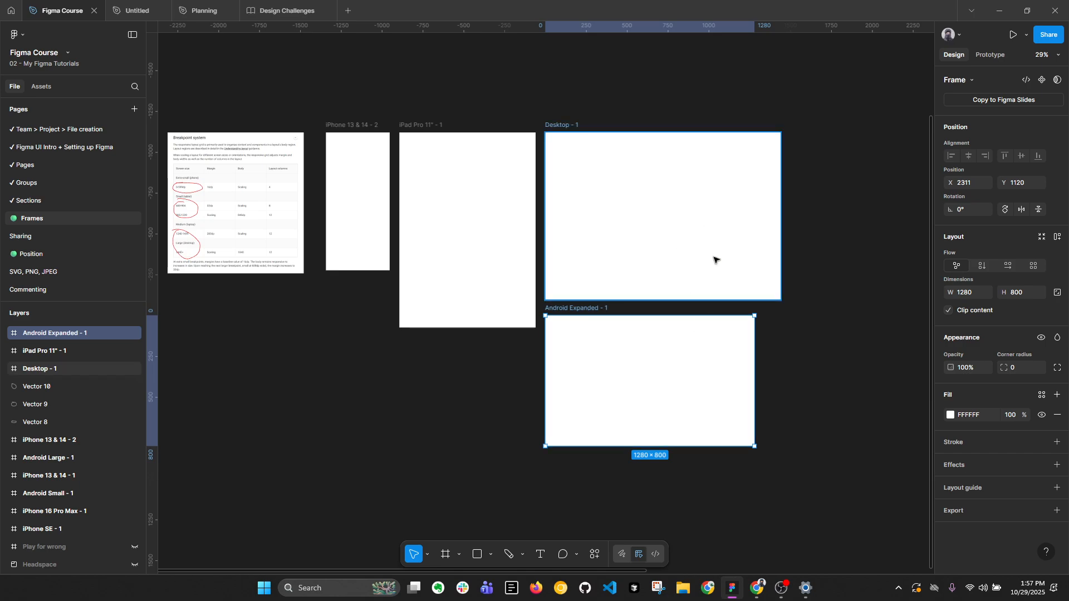
key(Delete)
Compare the tablet ranges in the Breakpoint system table with the iPad Pro 11" frame.
drag(529, 205, 672, 249)
scroll(354, 265, up, 8)
scroll(267, 238, down, 5)
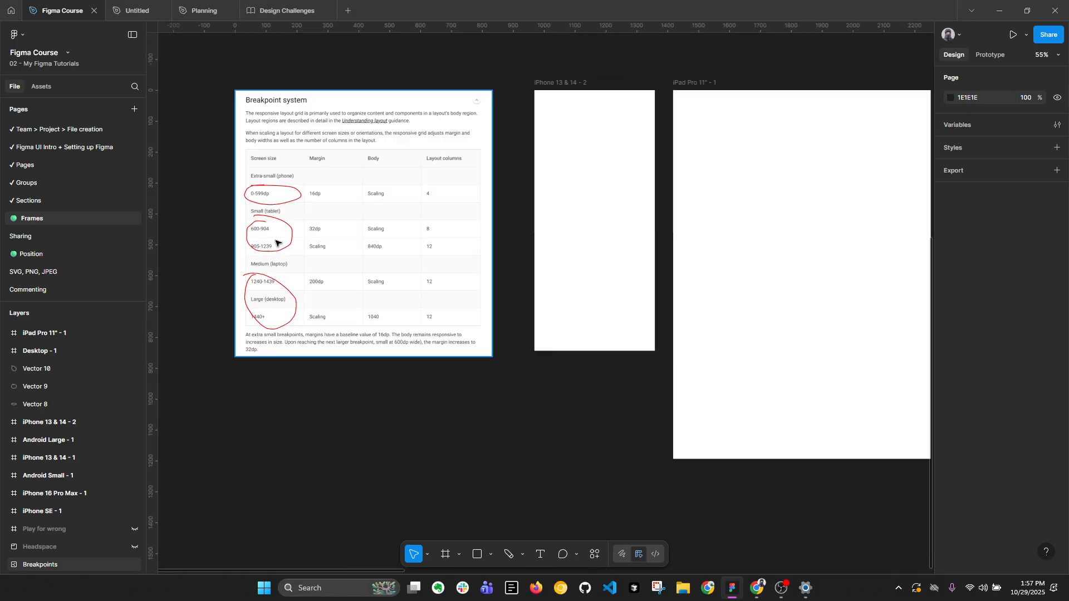
scroll(558, 249, right, 3)
click(583, 234)
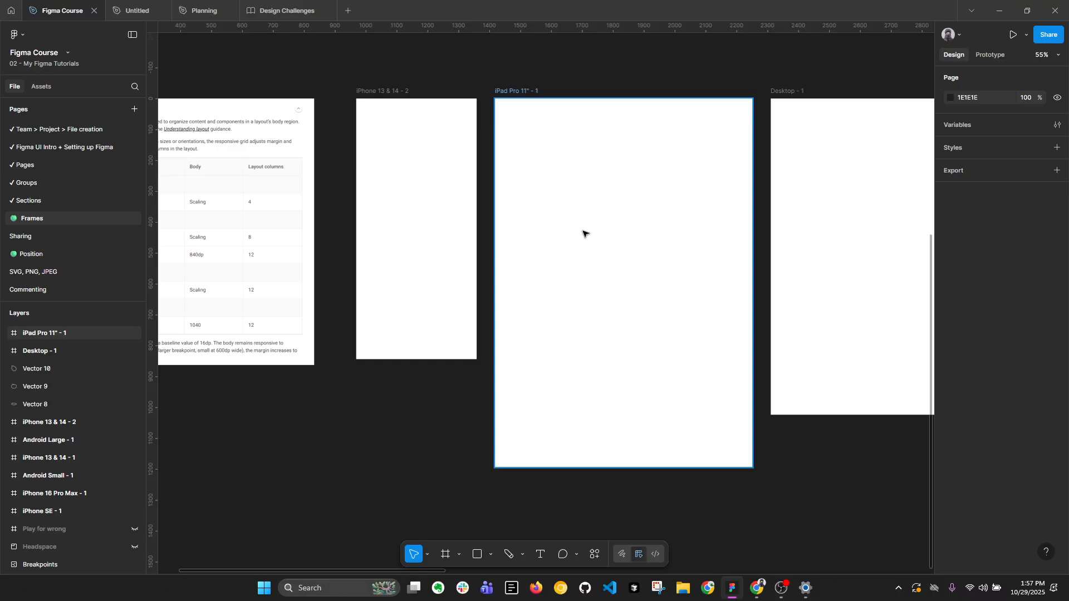
scroll(518, 184, down, 3)
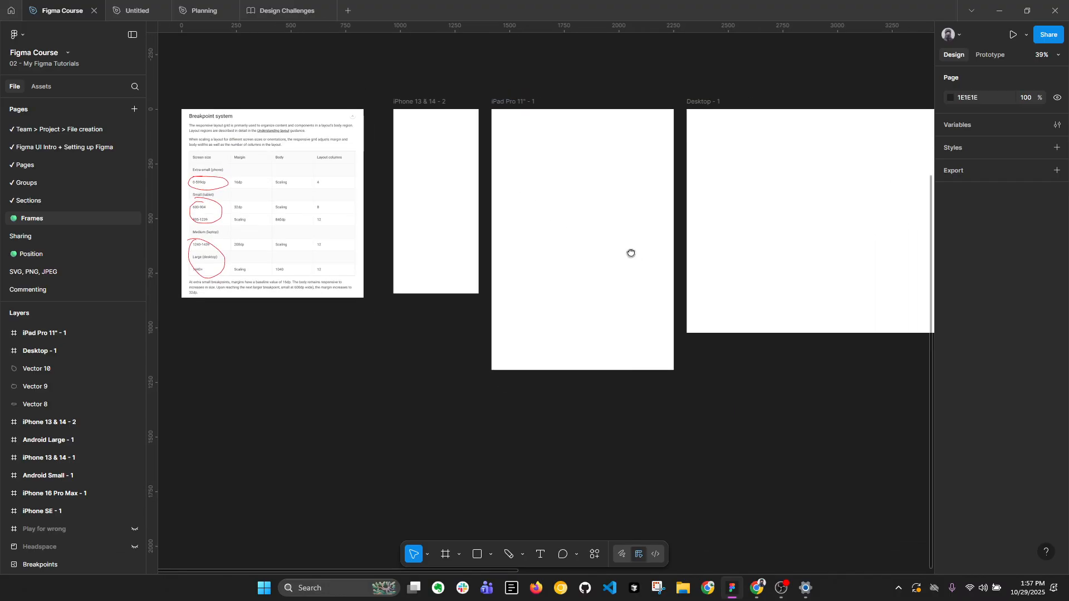
Draw a custom frame about 749 × 922 below the iPad Pro 11" and Desktop frames and delete it.
scroll(629, 250, down, 3)
key(f)
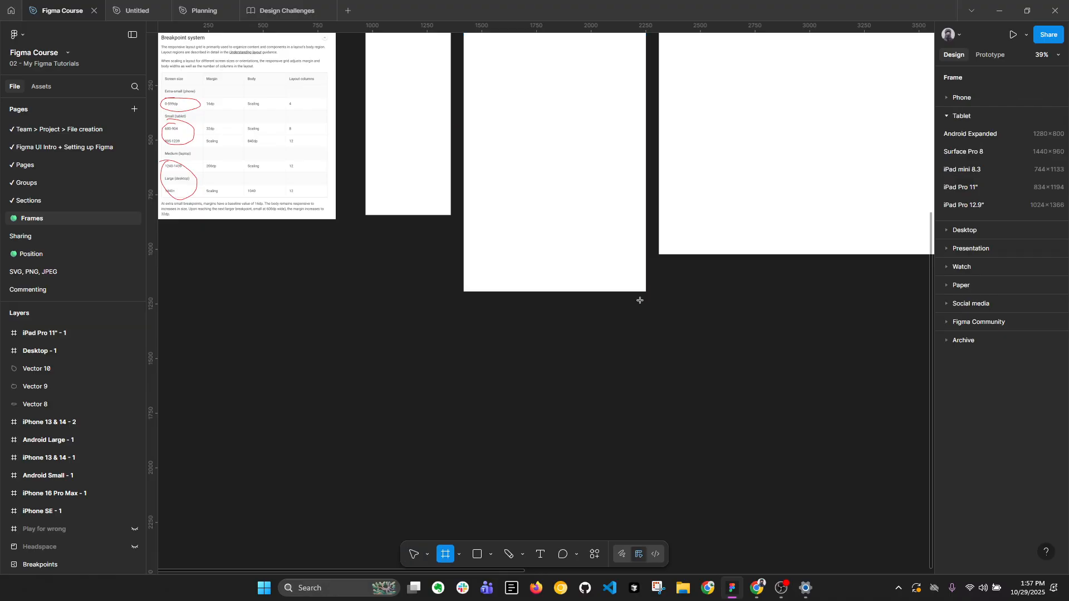
drag(571, 319, 735, 522)
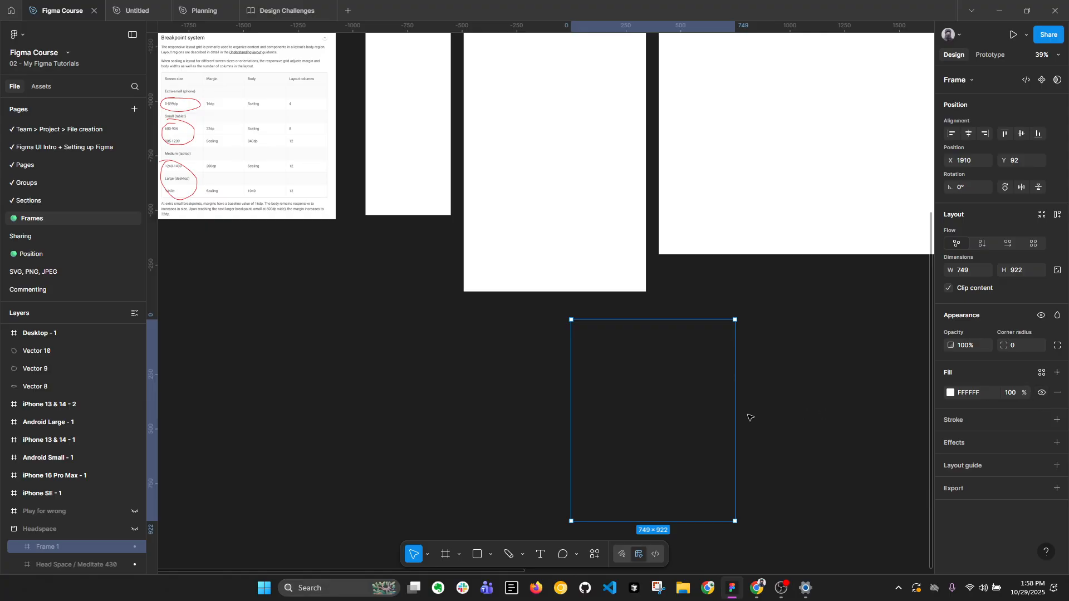
key(Delete)
Draw a custom frame about 491 × 527 in the empty canvas area to the right of the Desktop frame.
scroll(690, 334, right, 15)
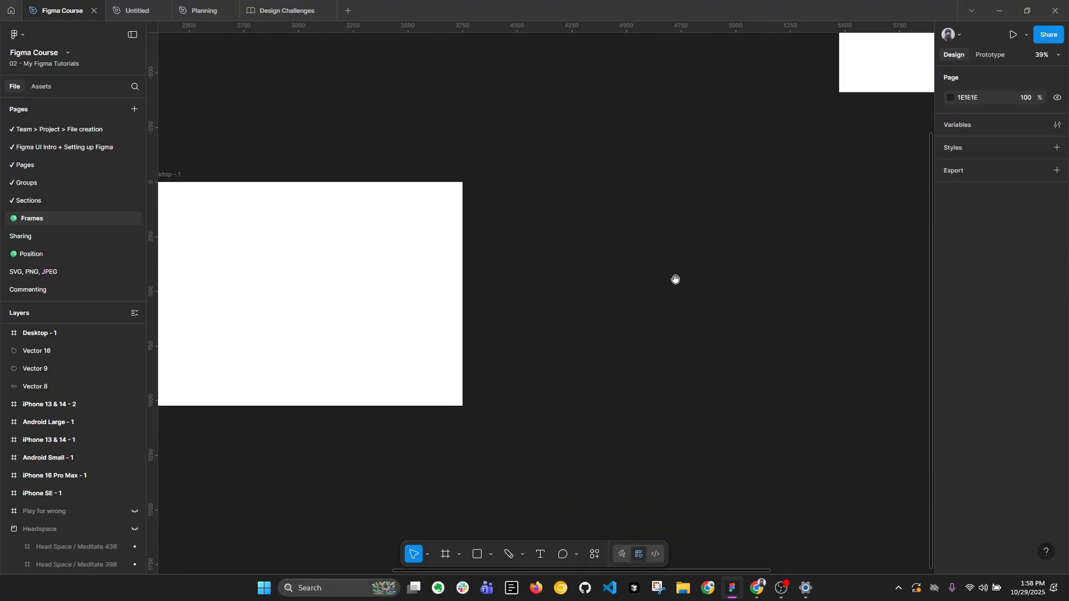
drag(643, 162, 735, 294)
key(f)
drag(664, 204, 772, 318)
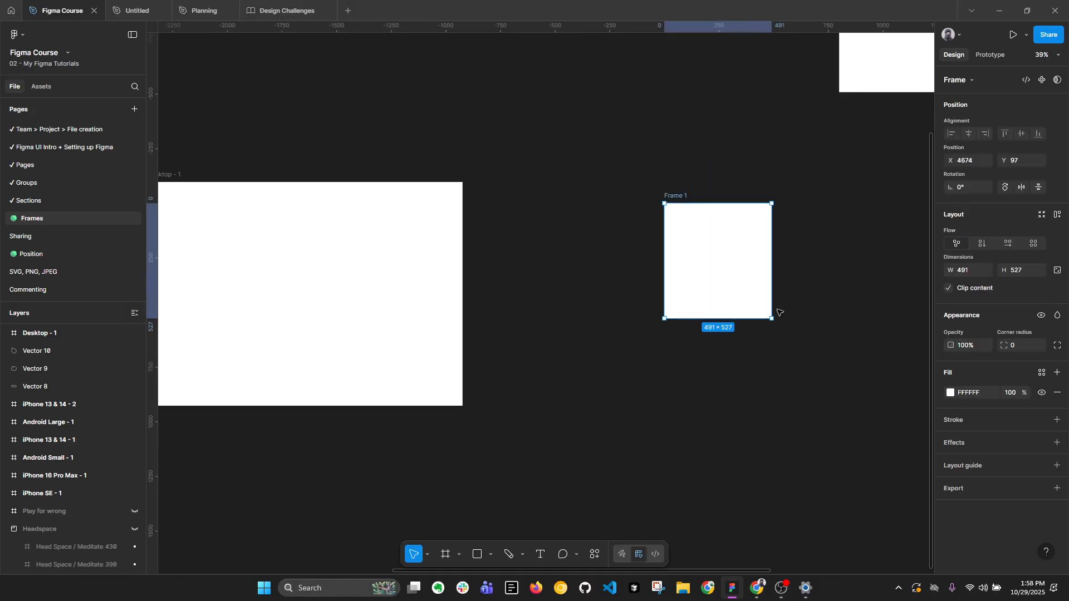
Set the custom frame's width to 600 and its height to 900.
click(976, 274)
text(600)
key(Return)
click(1015, 272)
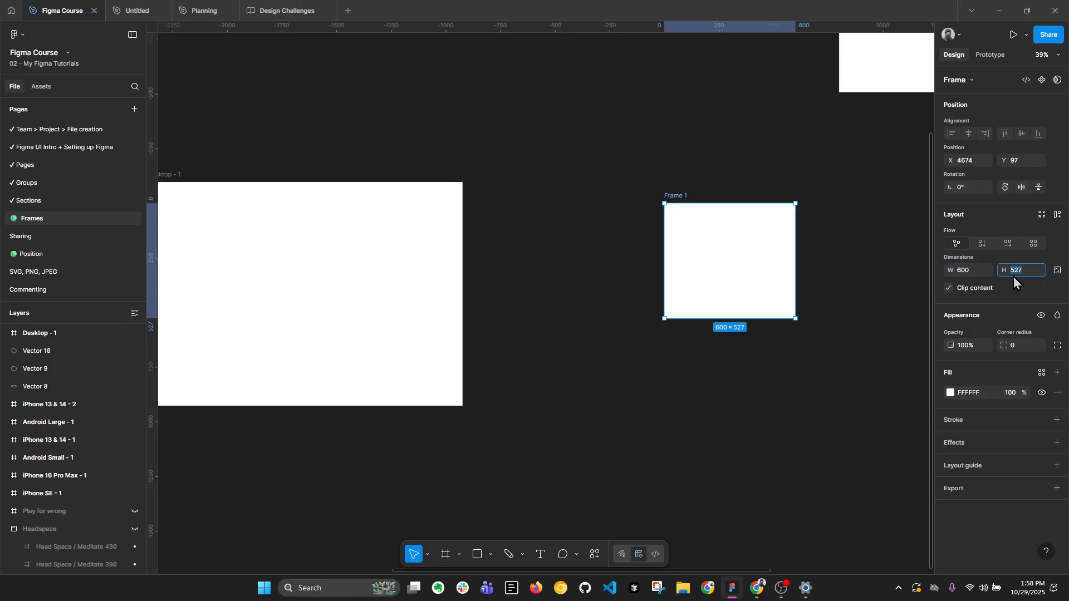
text(900)
key(Return)
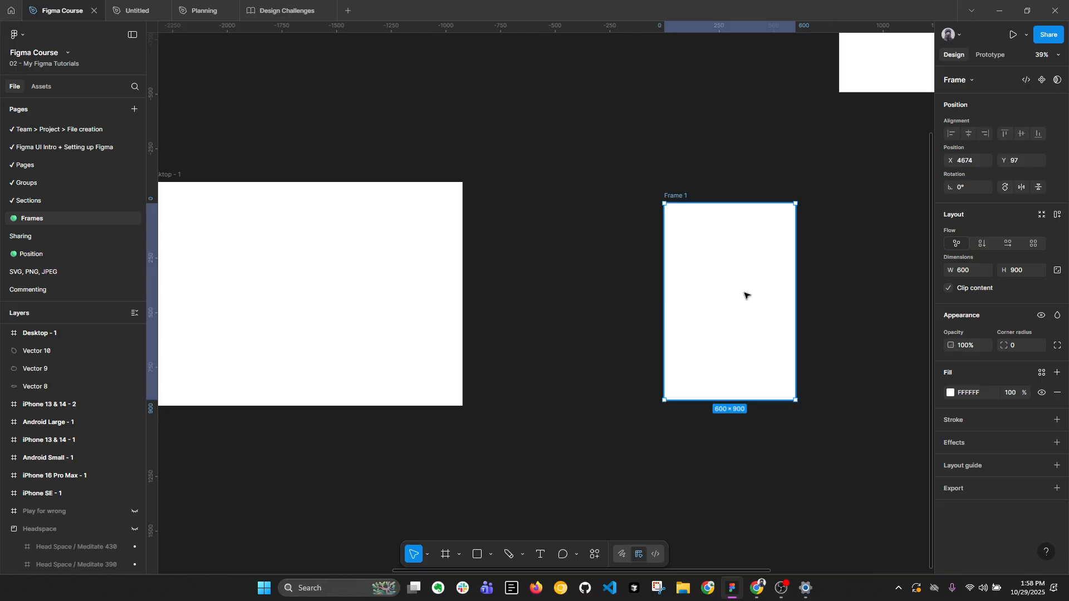
Change the fill of the iPhone 13 & 14 - 2, iPad Pro 11" - 1 and Desktop - 1 frames together to pink F28383.
scroll(746, 295, down, 2)
scroll(790, 293, left, 5)
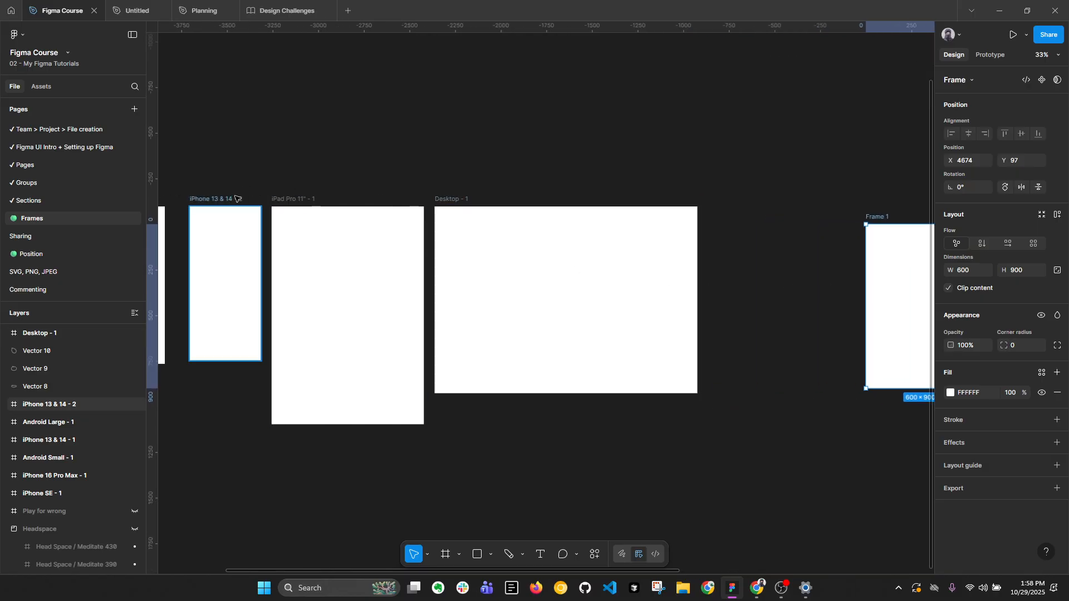
click(238, 199)
scroll(295, 201, left, 3)
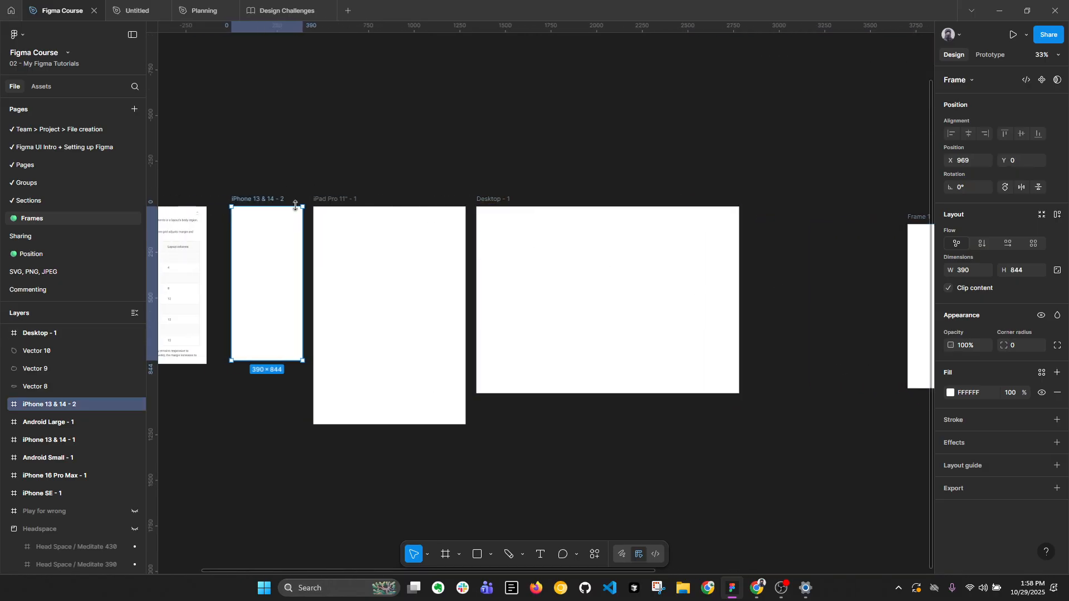
shift+click(362, 212)
shift+click(533, 215)
click(951, 442)
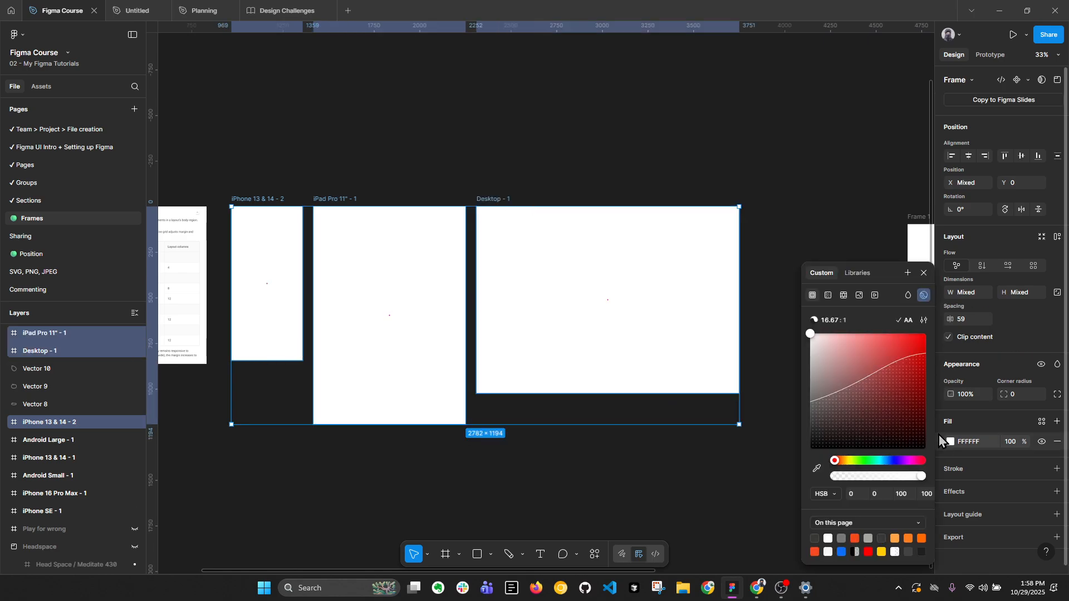
drag(860, 340, 863, 340)
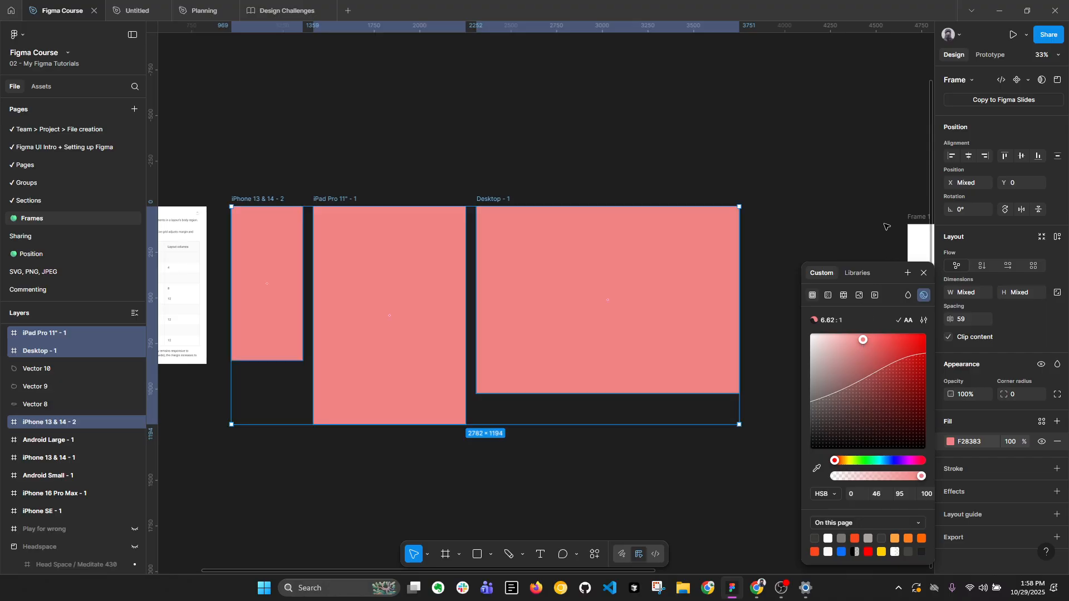
click(886, 226)
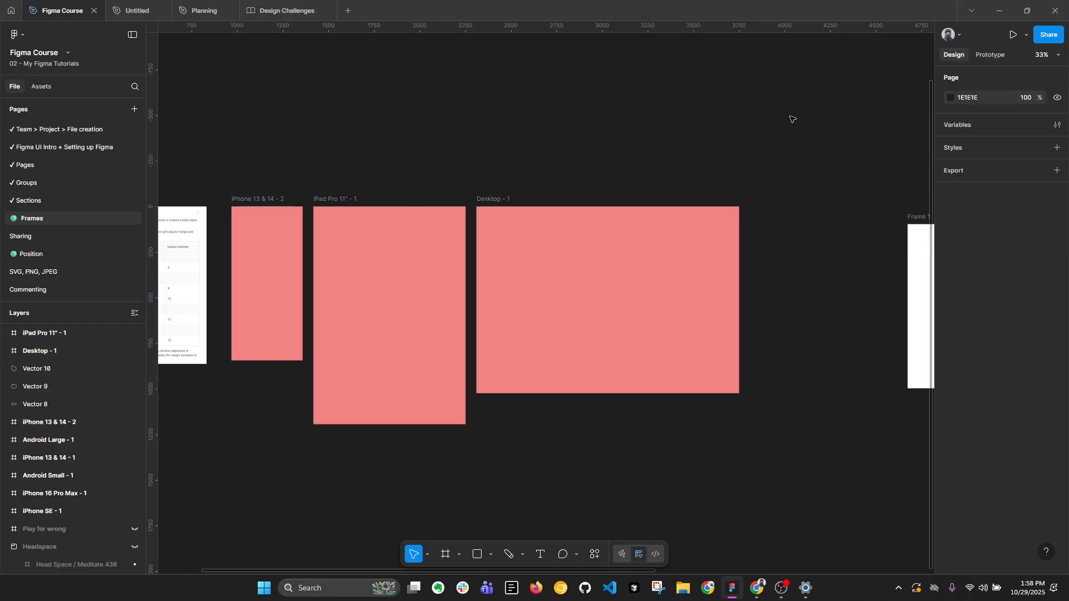
Collapse the expanded entries in the layer list and leave nothing selected on the canvas.
scroll(594, 164, left, 5)
click(334, 233)
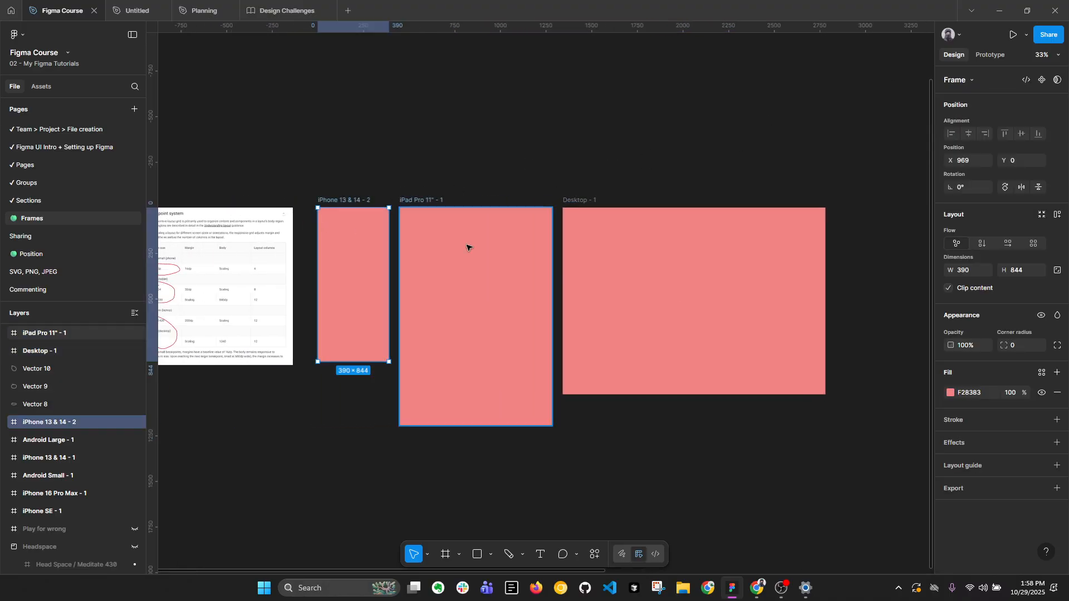
key(alt+l)
click(725, 138)
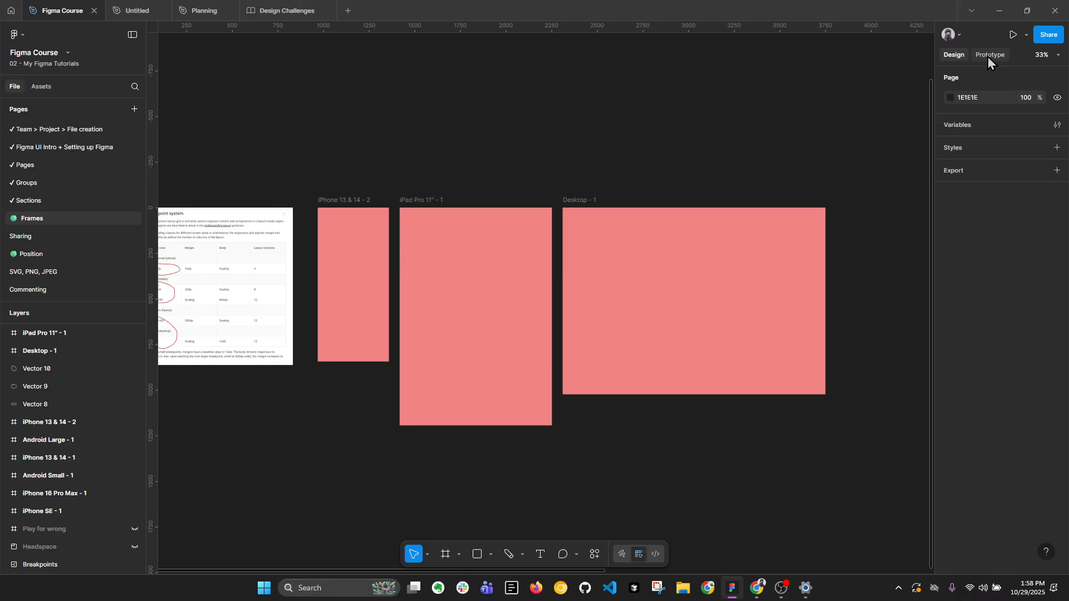
Add a prototype flow starting point to each of the iPhone 13 & 14 - 2, iPad Pro 11" - 1 and Desktop - 1 frames.
click(338, 202)
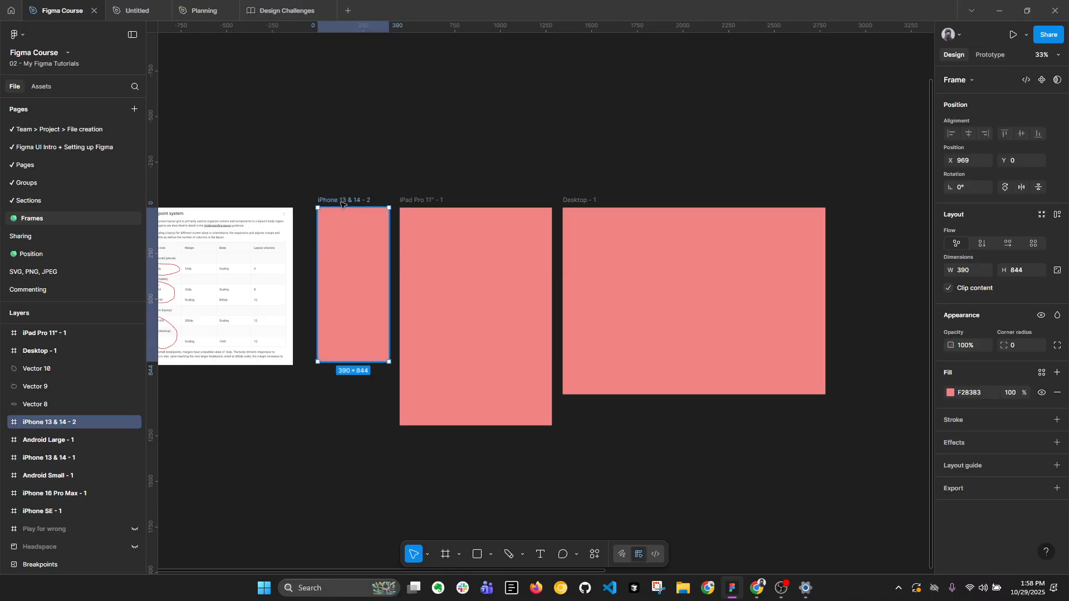
click(991, 56)
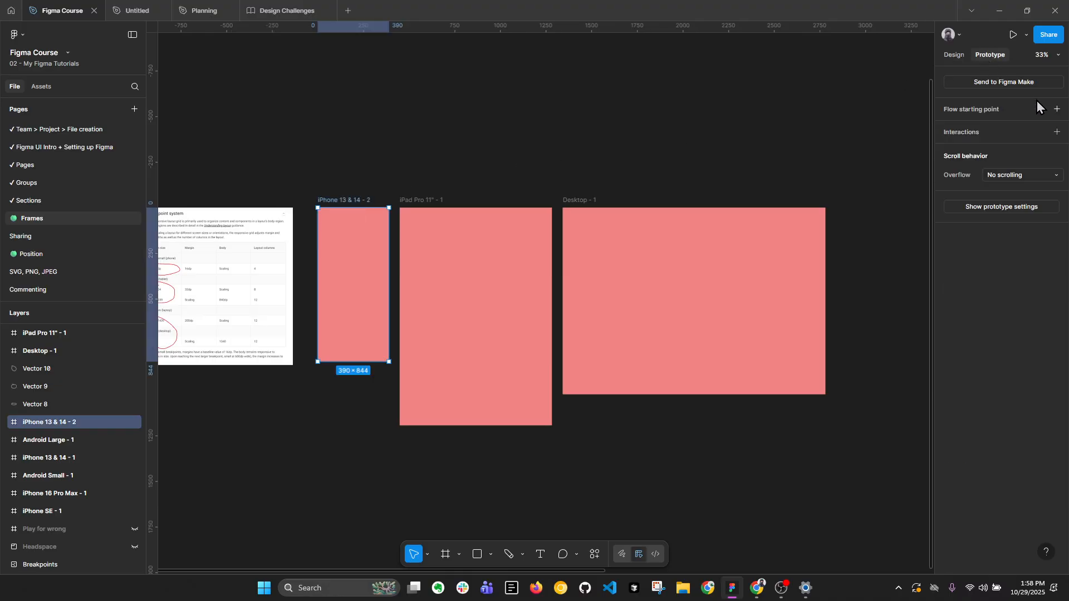
click(1058, 110)
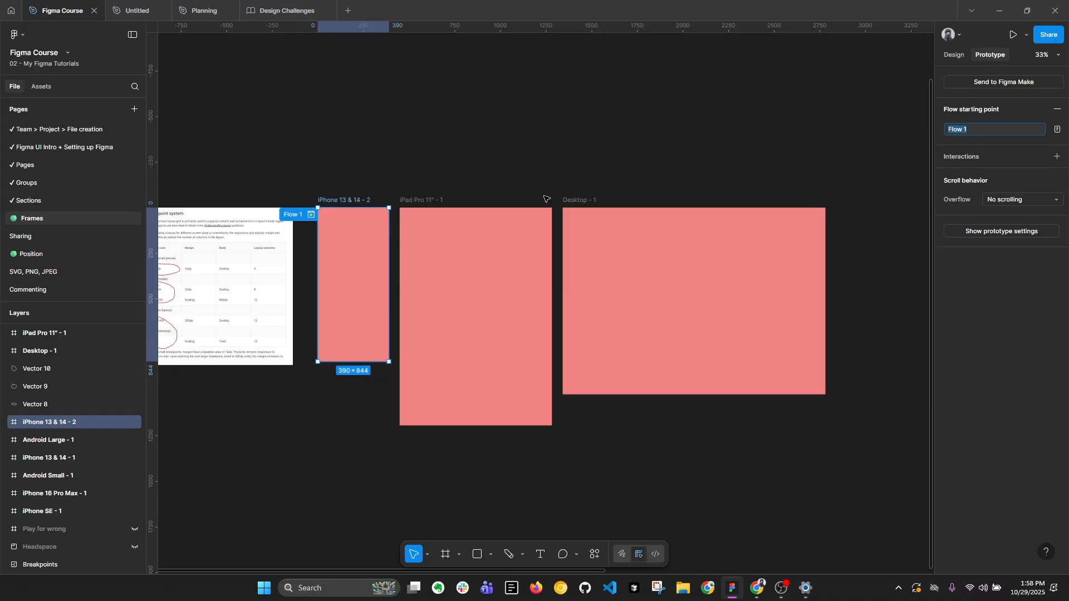
click(463, 227)
click(1058, 110)
key(Escape)
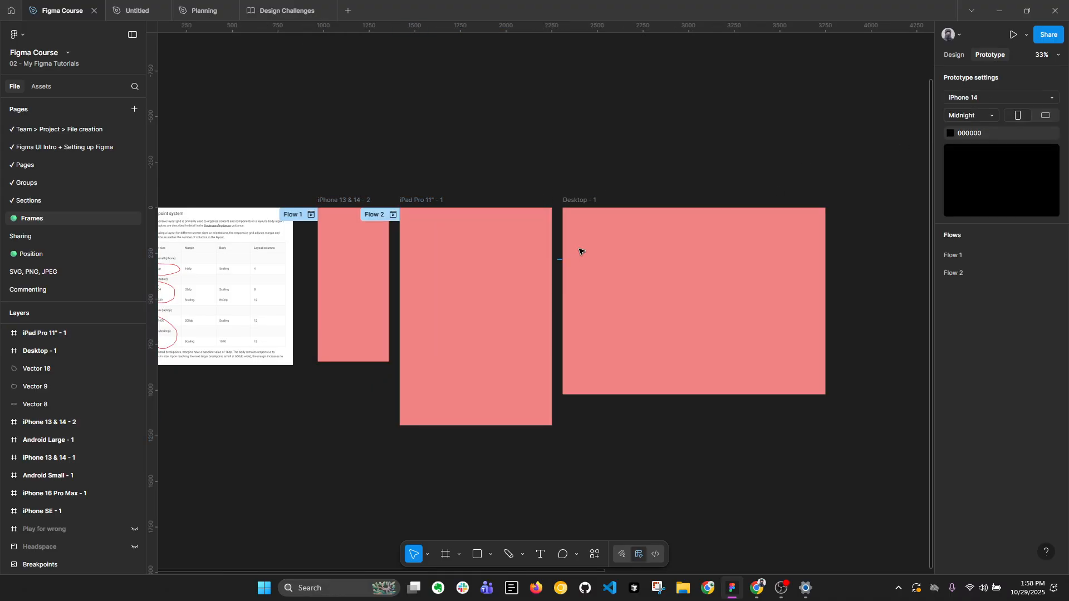
click(675, 229)
click(1058, 109)
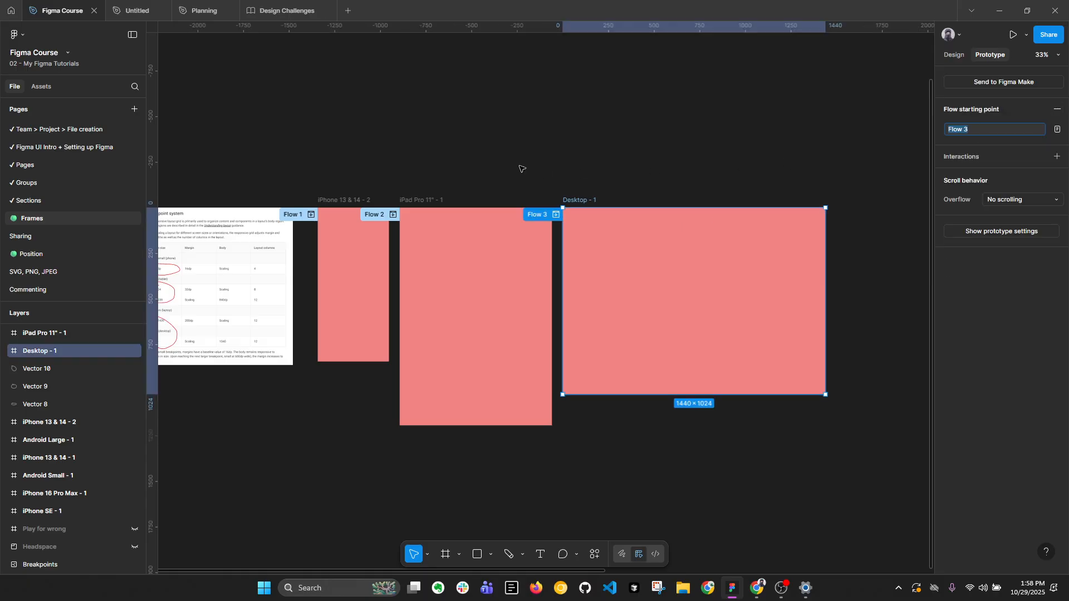
Preview the iPhone 13 & 14 - 2 frame as a prototype and return to the design file.
click(353, 206)
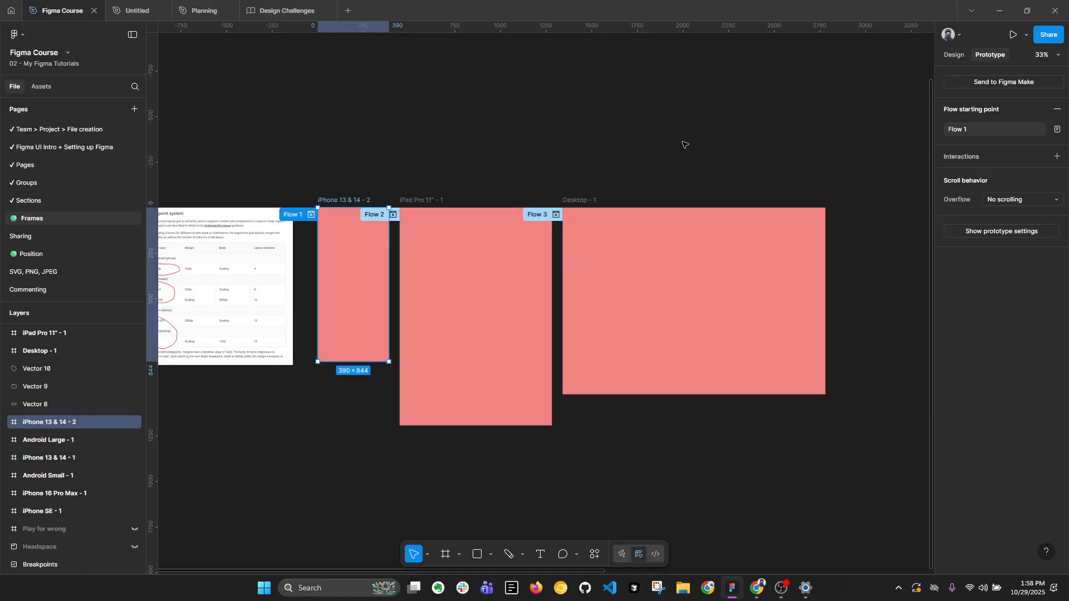
click(1013, 34)
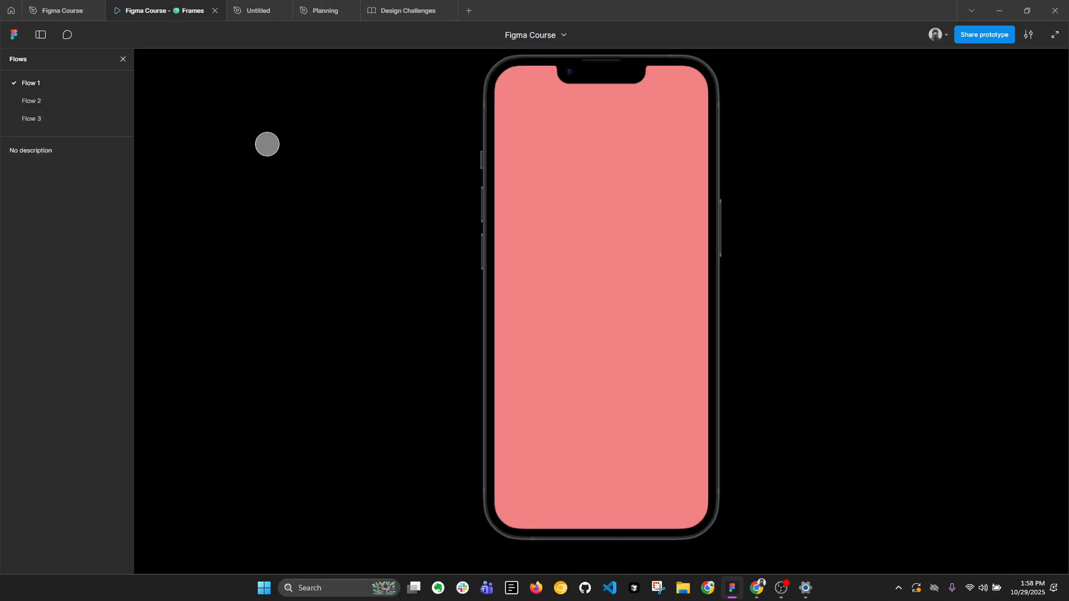
click(62, 11)
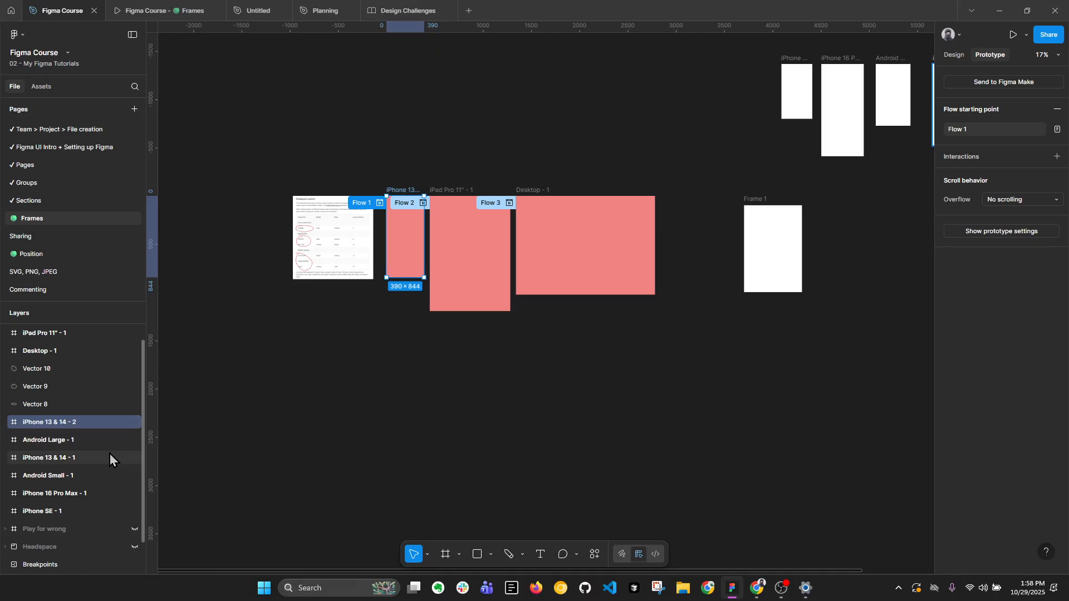
Unhide the Play for wrong frame, copy its two rectangles into the iPhone 13 & 14 - 2 frame, and check them in the prototype preview.
click(134, 529)
scroll(281, 328, up, 3)
click(322, 327)
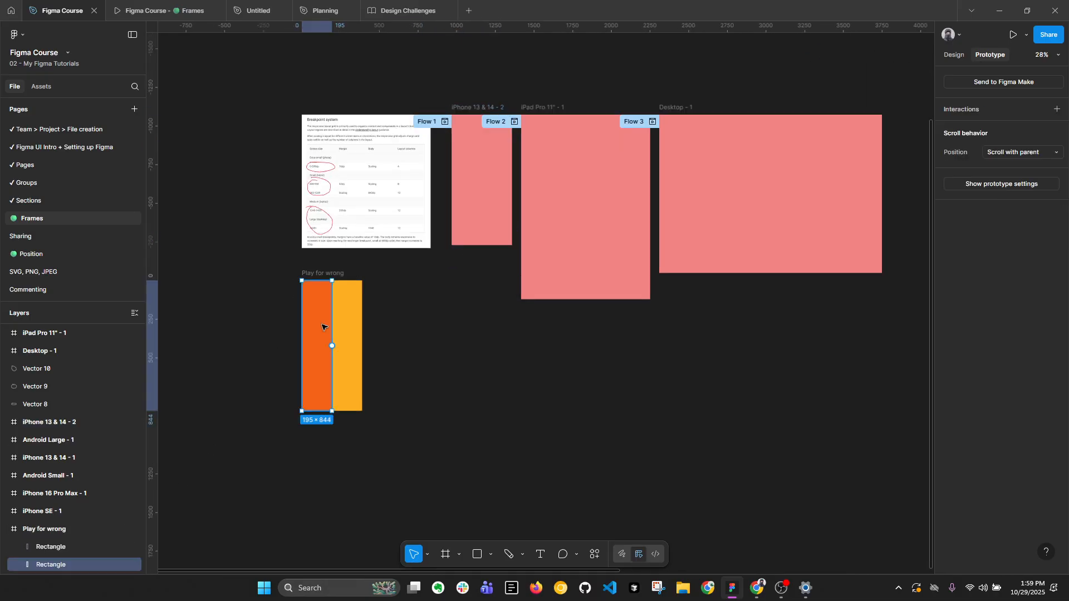
shift+click(345, 329)
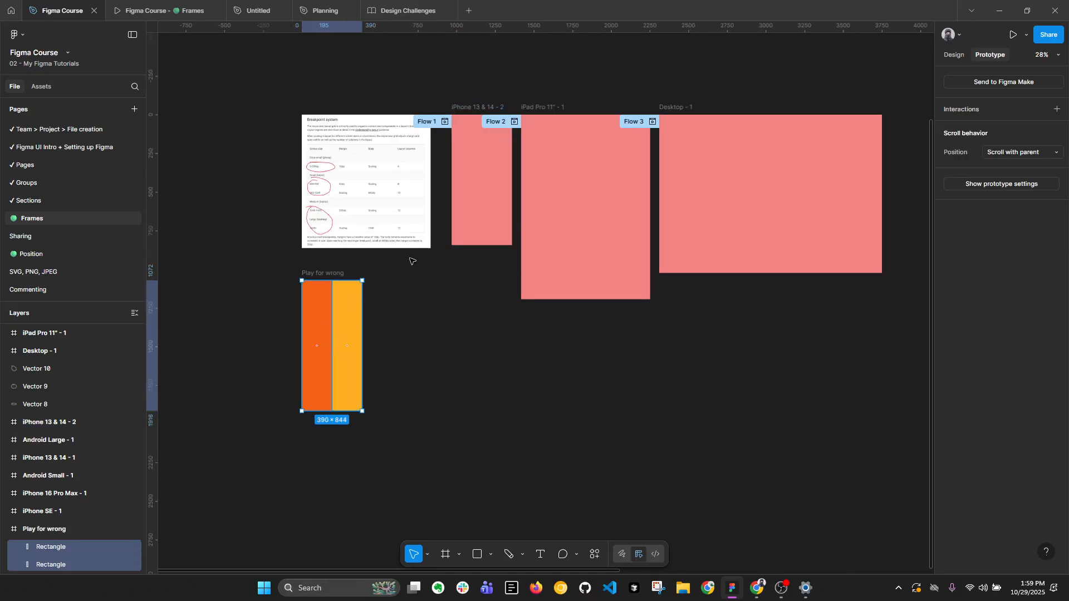
key(ctrl+c)
click(484, 135)
key(ctrl+v)
scroll(494, 156, up, 3)
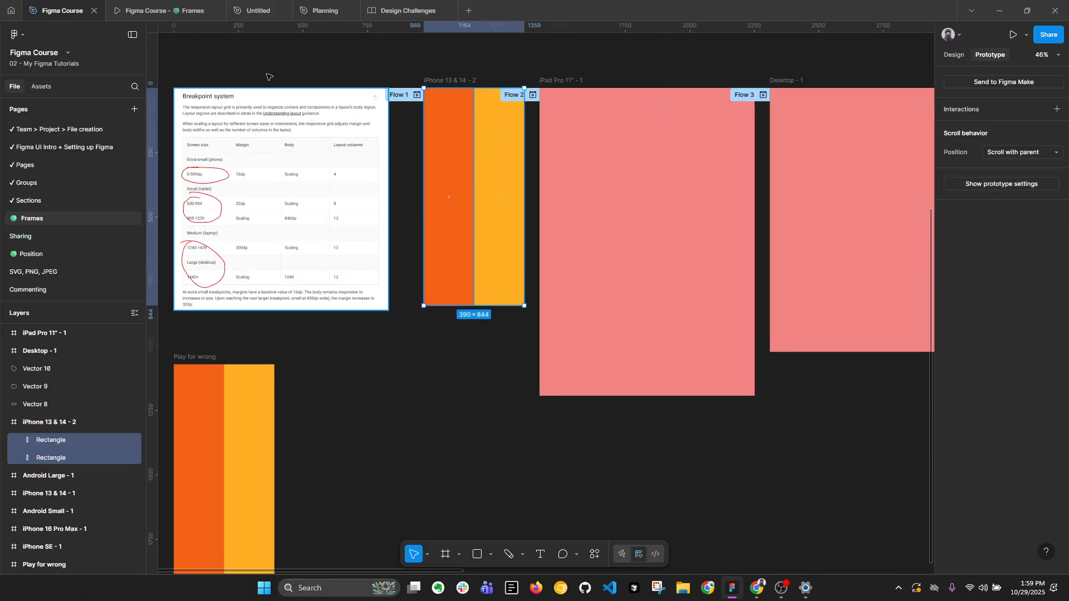
click(162, 9)
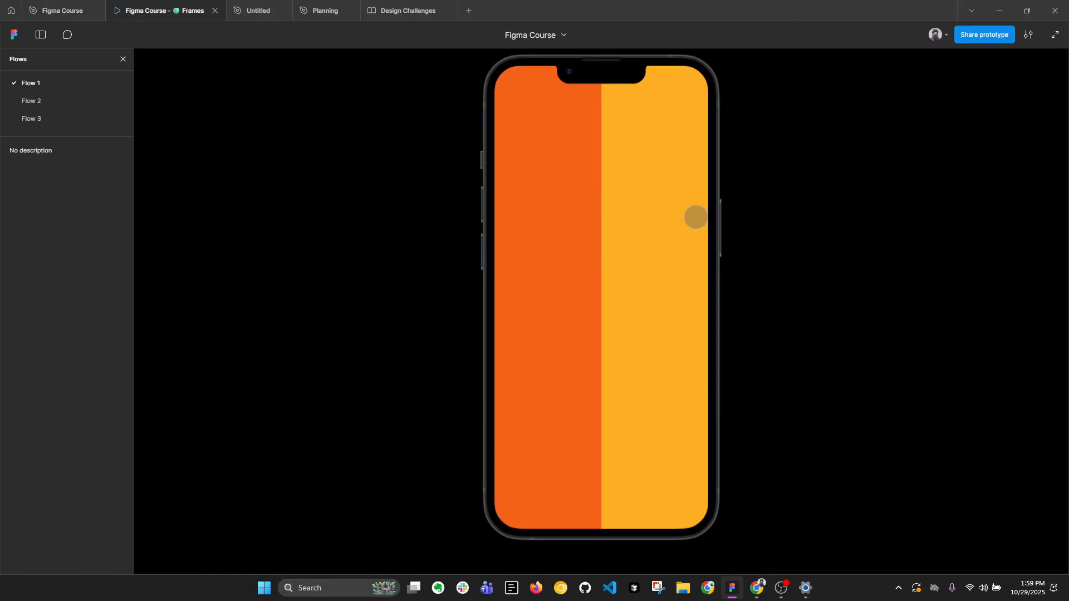
click(89, 10)
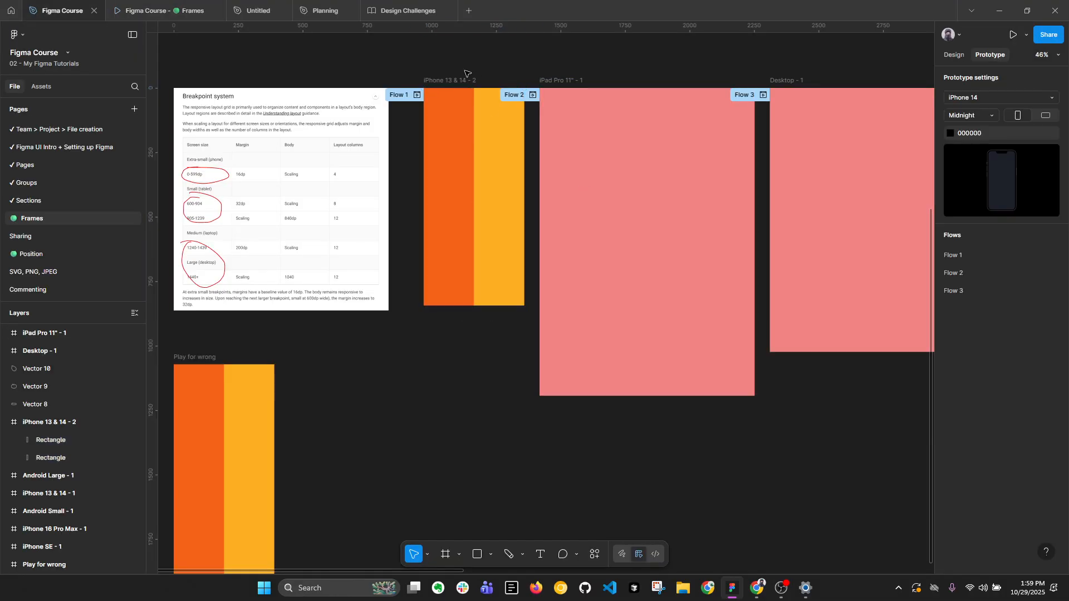
Set the prototype device to iPhone SE and test how the iPhone 13 & 14 - 2 frame fits in the preview.
click(1012, 98)
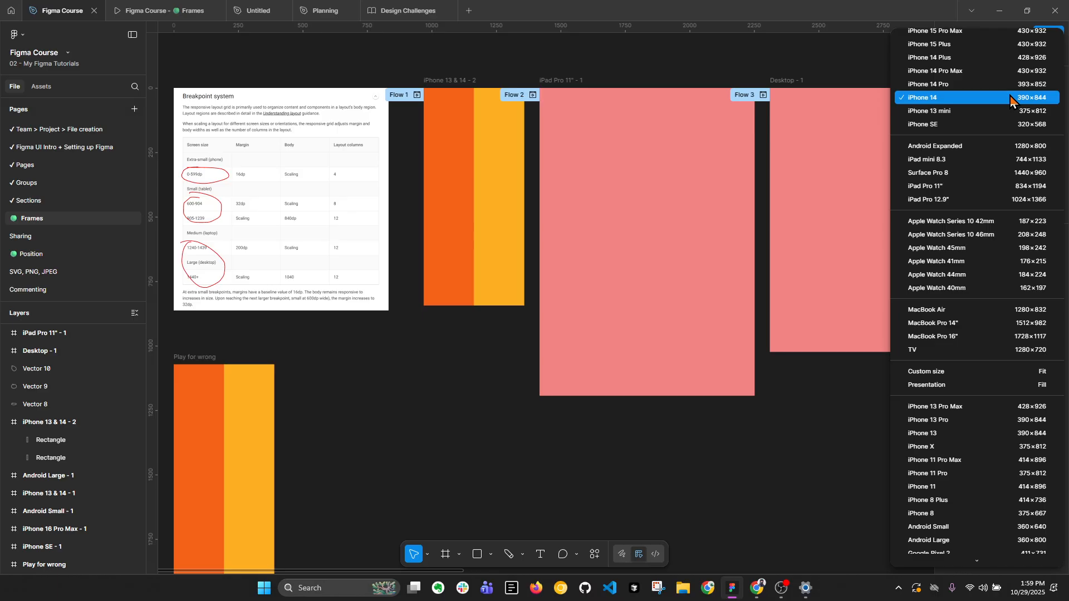
scroll(1010, 97, up, 2)
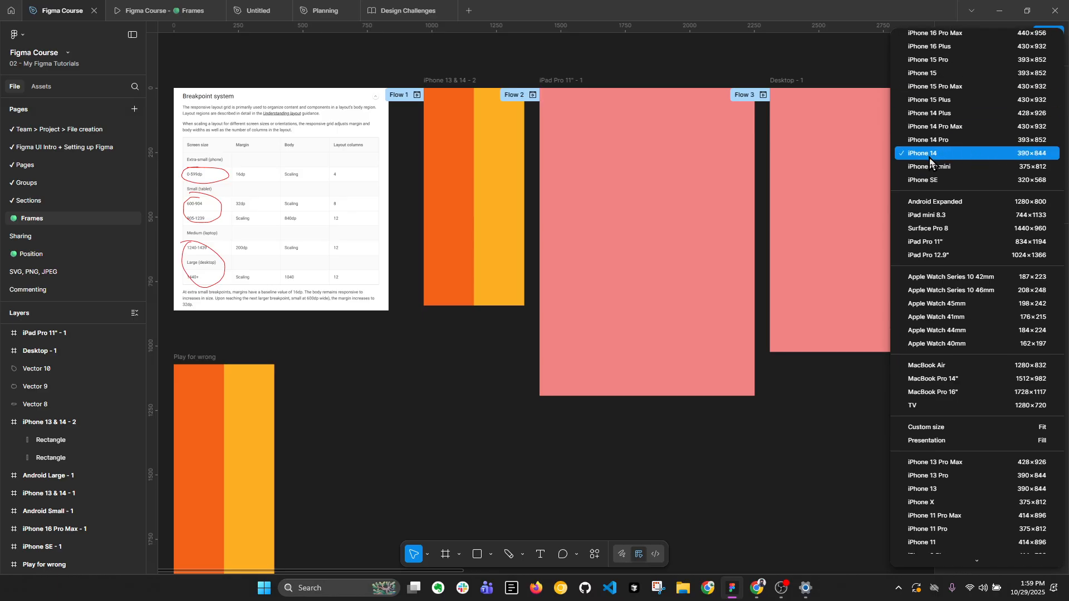
scroll(929, 161, up, 3)
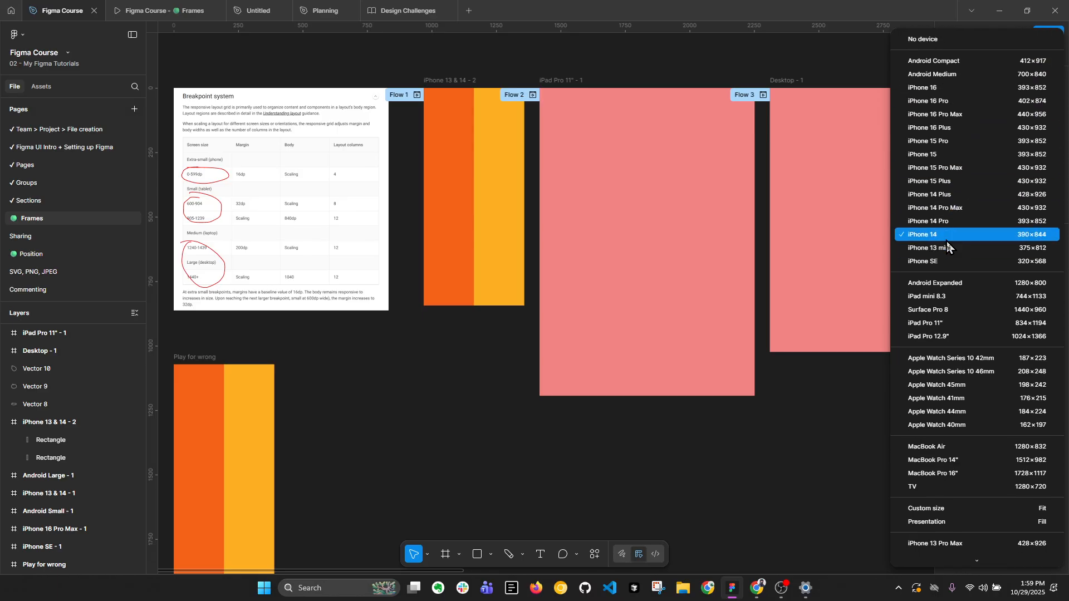
scroll(453, 80, up, 2)
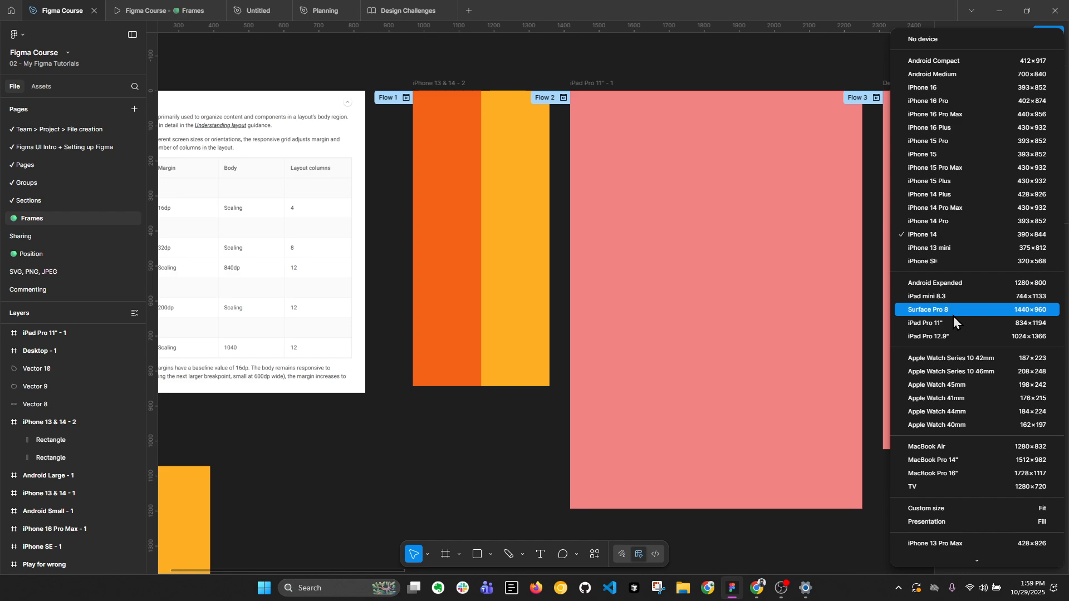
click(927, 264)
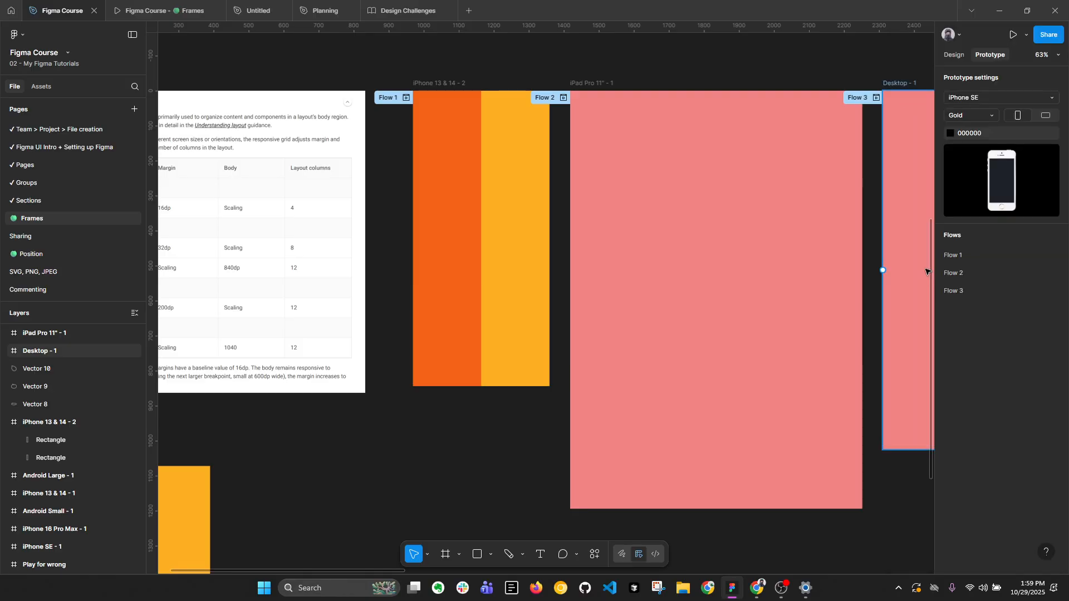
click(432, 84)
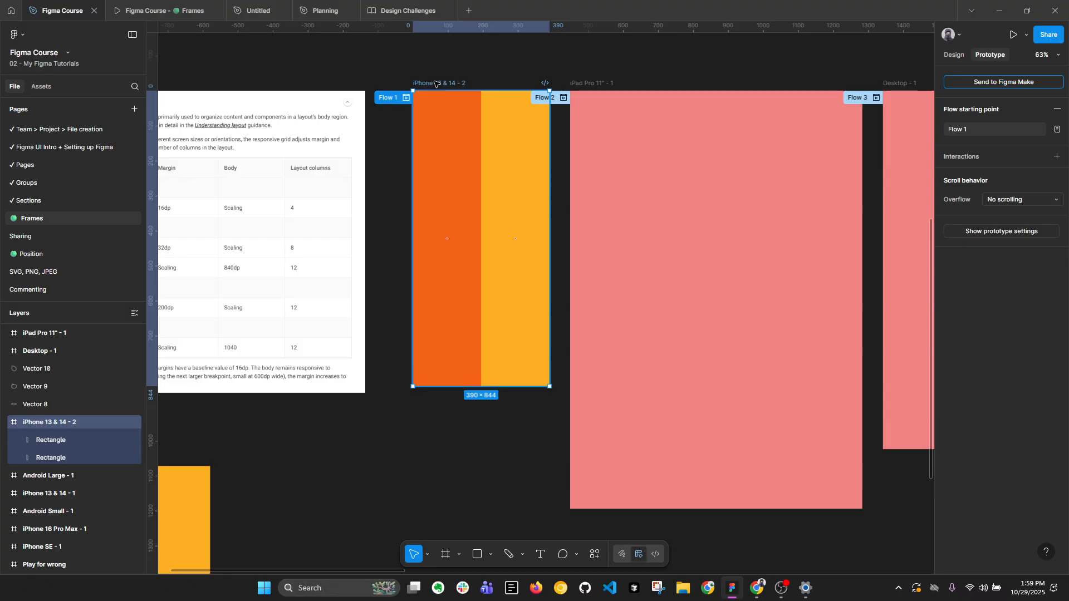
key(ctrl+alt+Return)
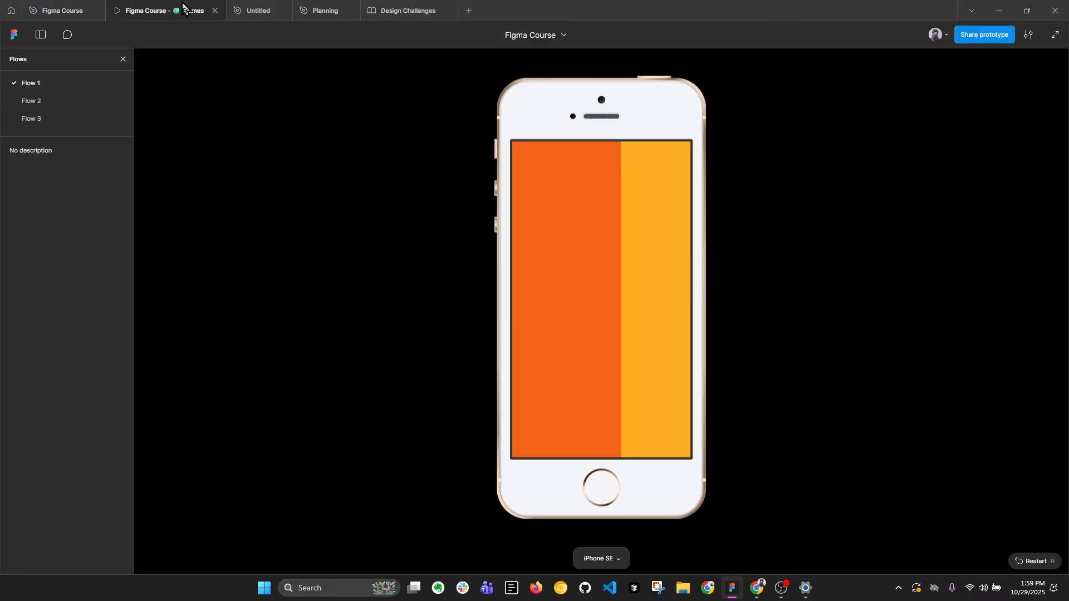
drag(639, 188, 620, 319)
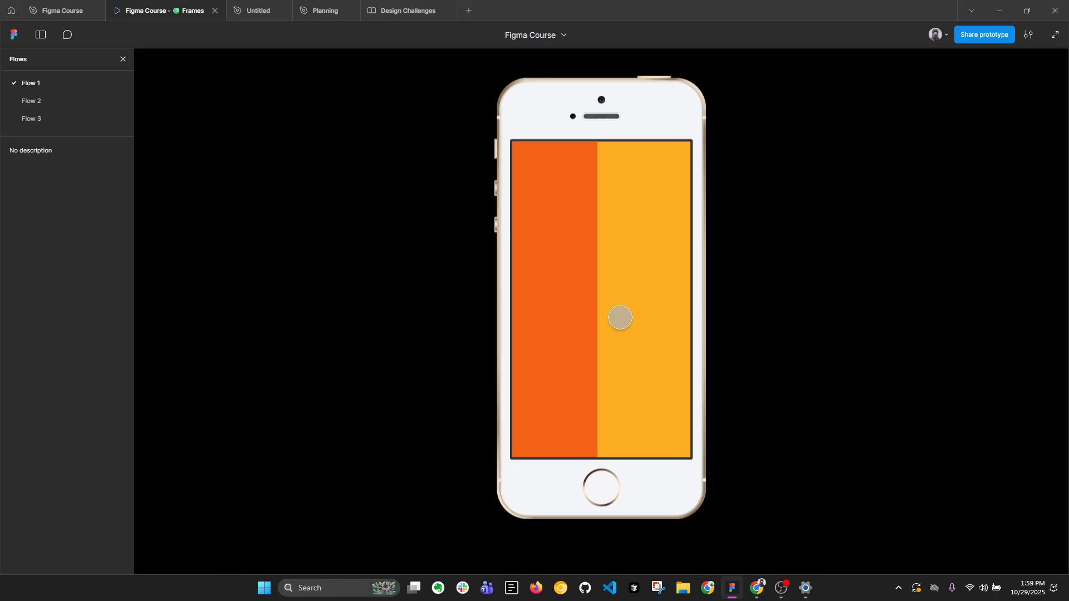
click(62, 11)
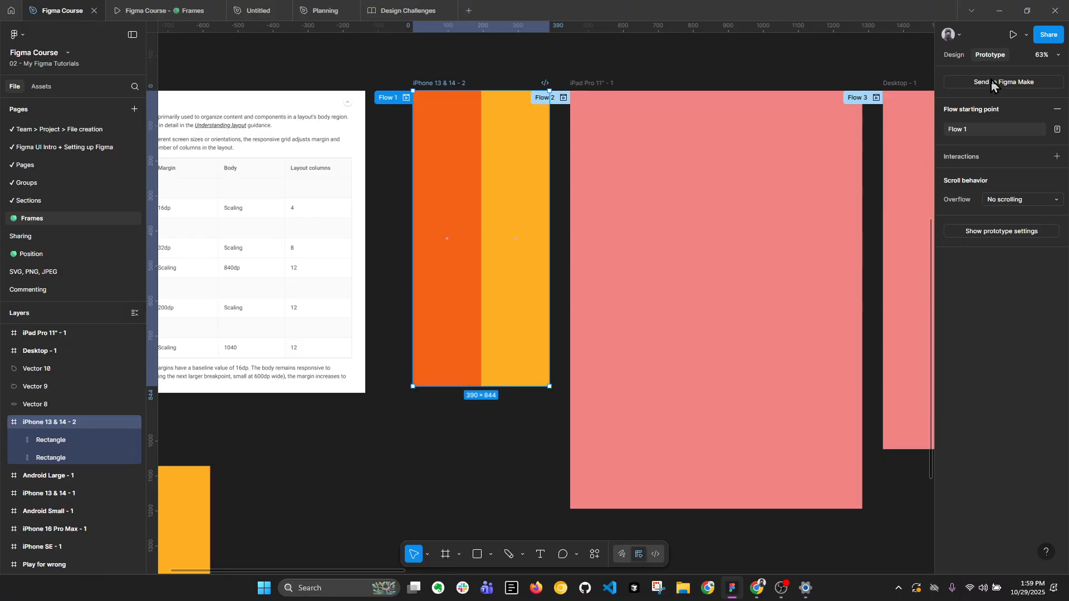
Set the prototype device to iPhone 14 and check Flow 1 in the preview.
click(691, 71)
click(992, 97)
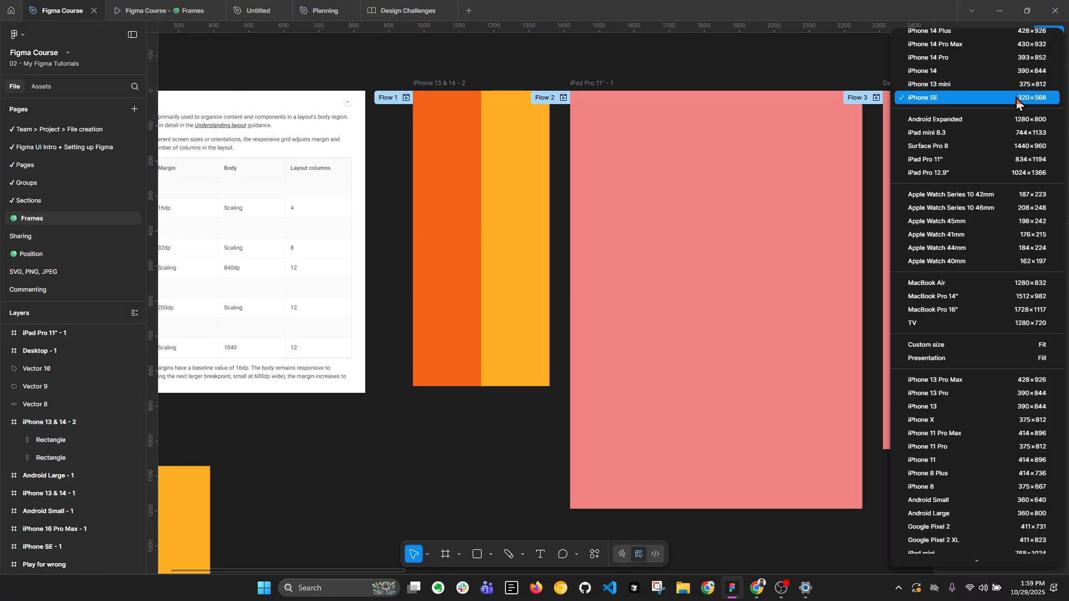
scroll(982, 109, up, 3)
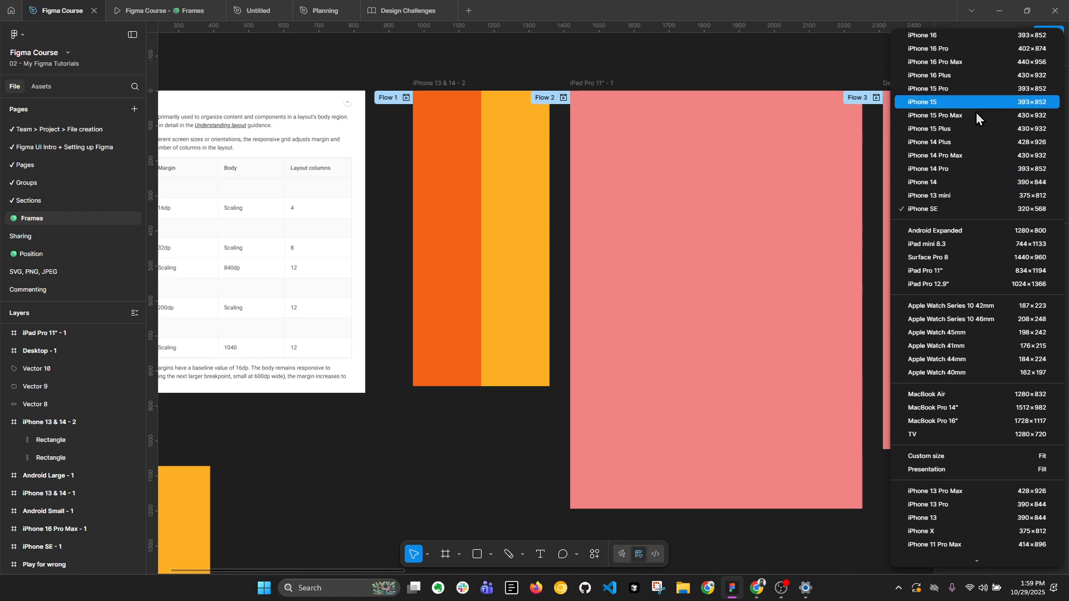
click(957, 185)
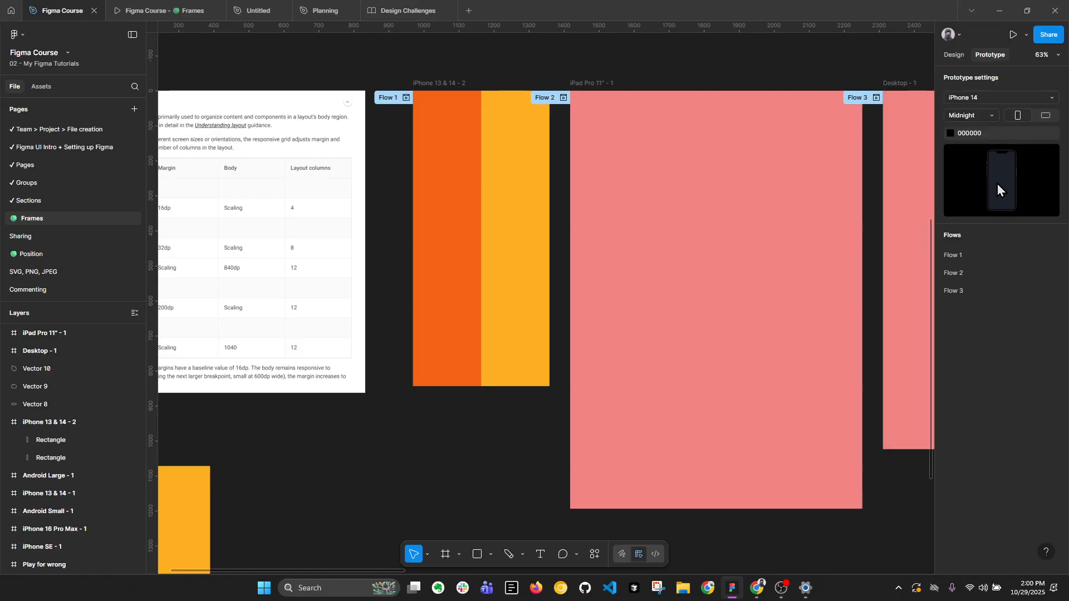
click(159, 10)
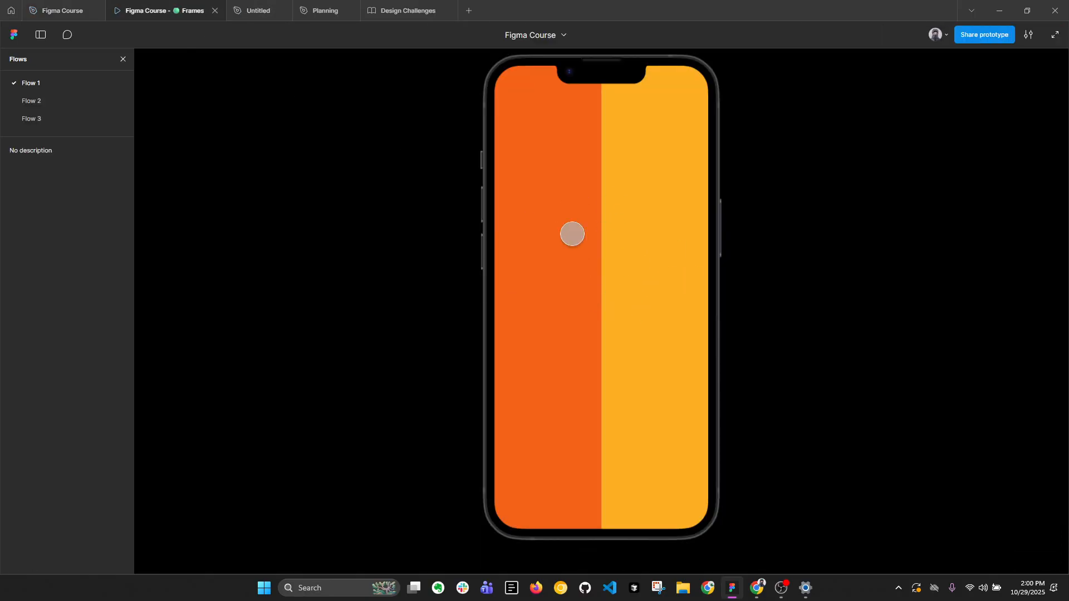
click(49, 5)
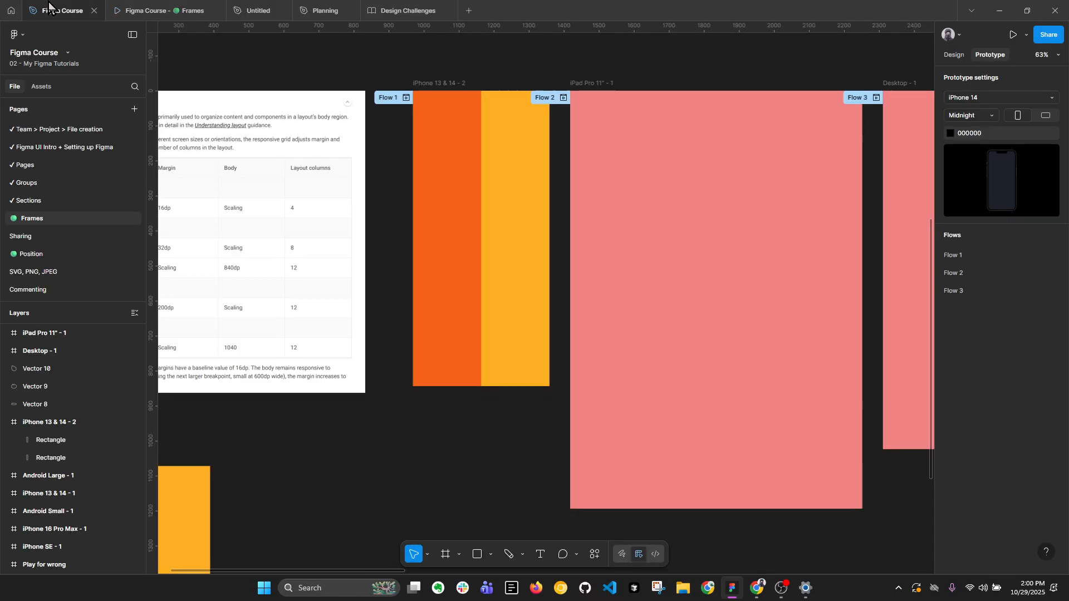
Set the prototype device to iPad Pro 11" and preview the iPad Pro 11" - 1 frame as Flow 2.
click(595, 83)
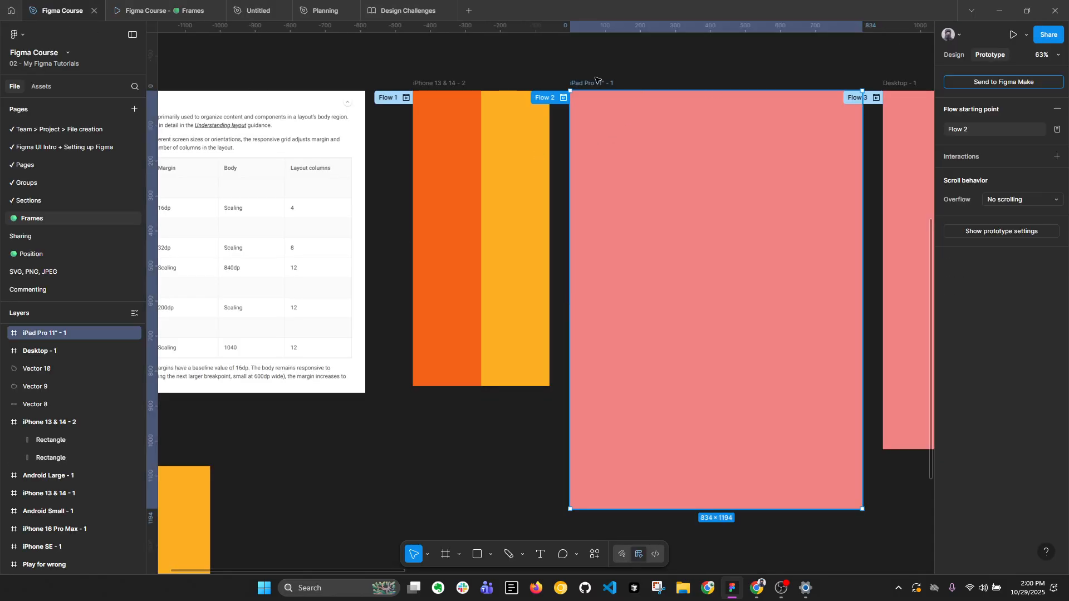
click(736, 64)
scroll(557, 75, right, 5)
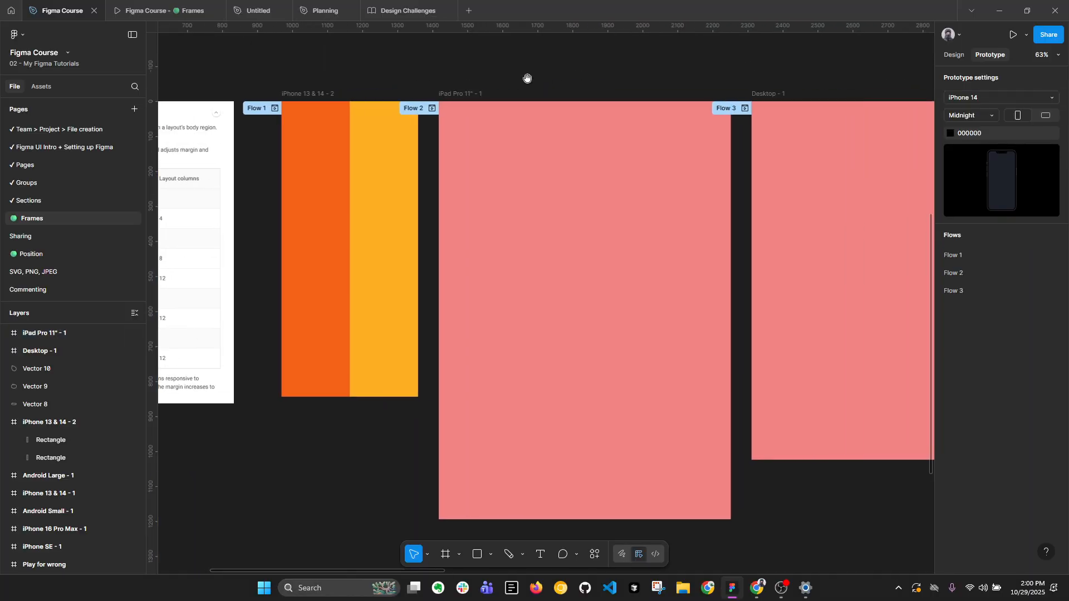
click(463, 94)
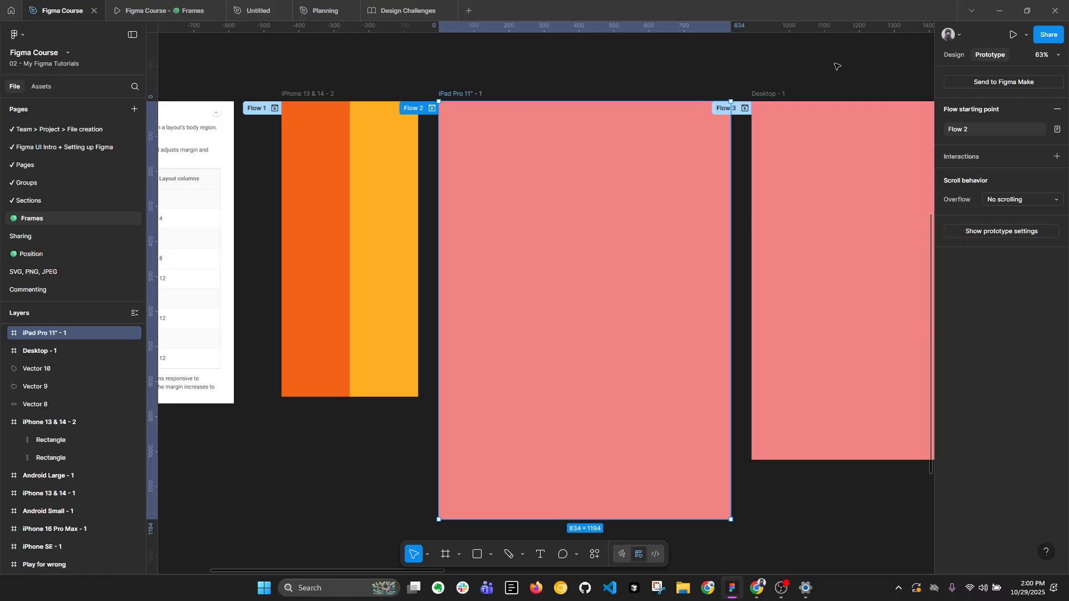
key(Escape)
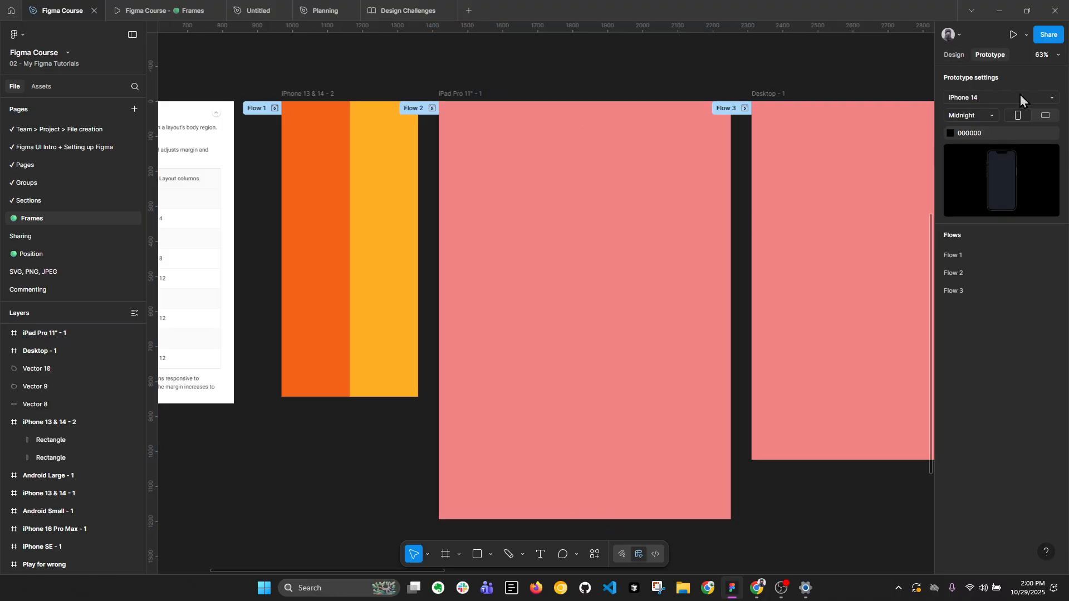
click(1020, 96)
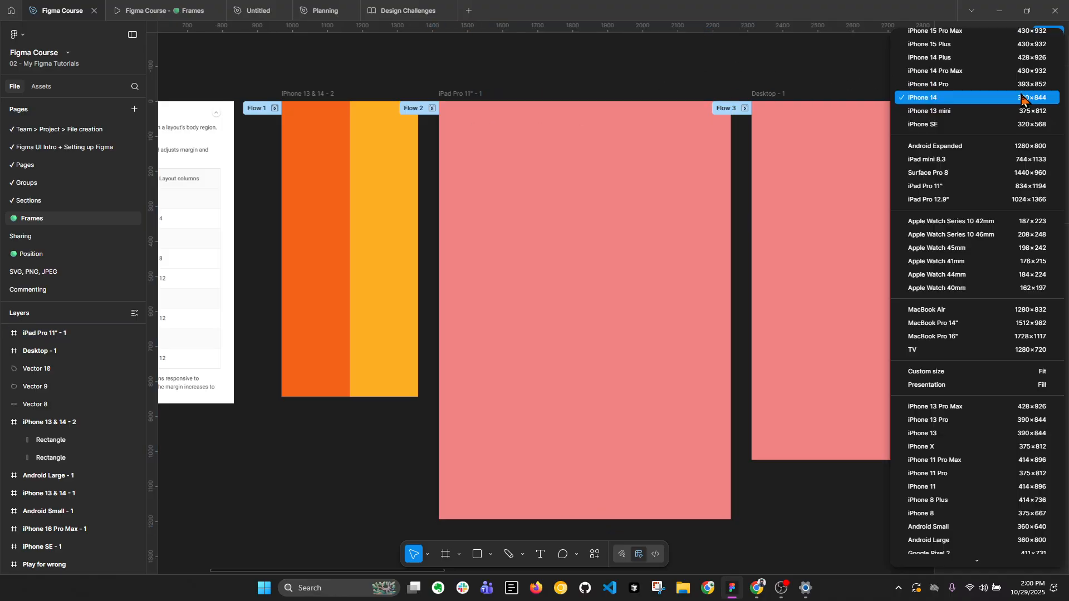
click(987, 188)
click(472, 103)
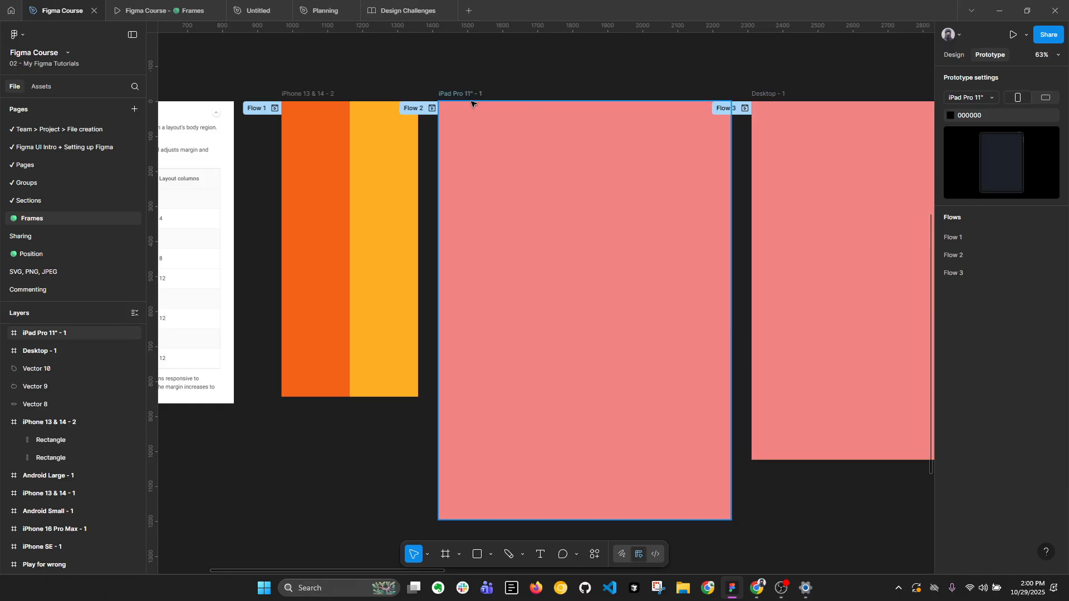
click(473, 103)
click(1014, 39)
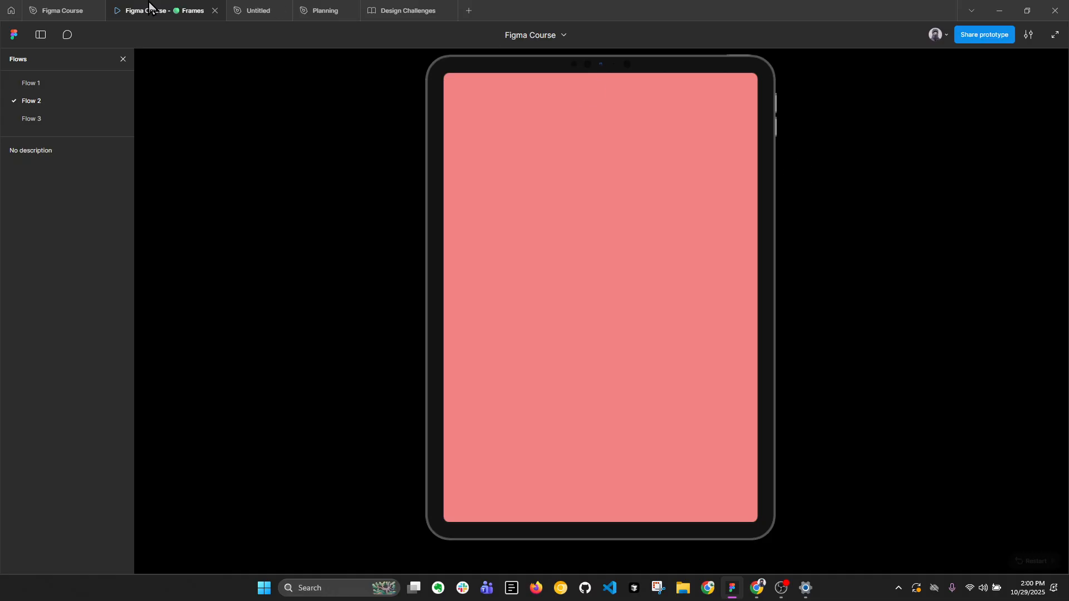
click(46, 8)
Set the prototype device to Surface Pro 8 and preview the Desktop - 1 frame as Flow 3.
click(768, 94)
scroll(814, 75, right, 5)
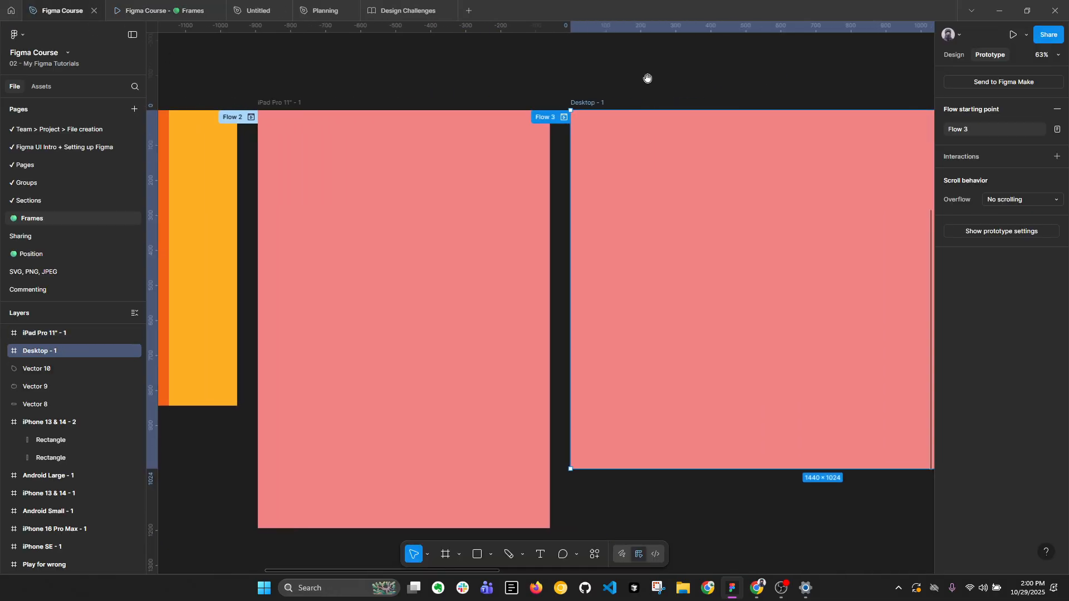
click(739, 85)
click(983, 97)
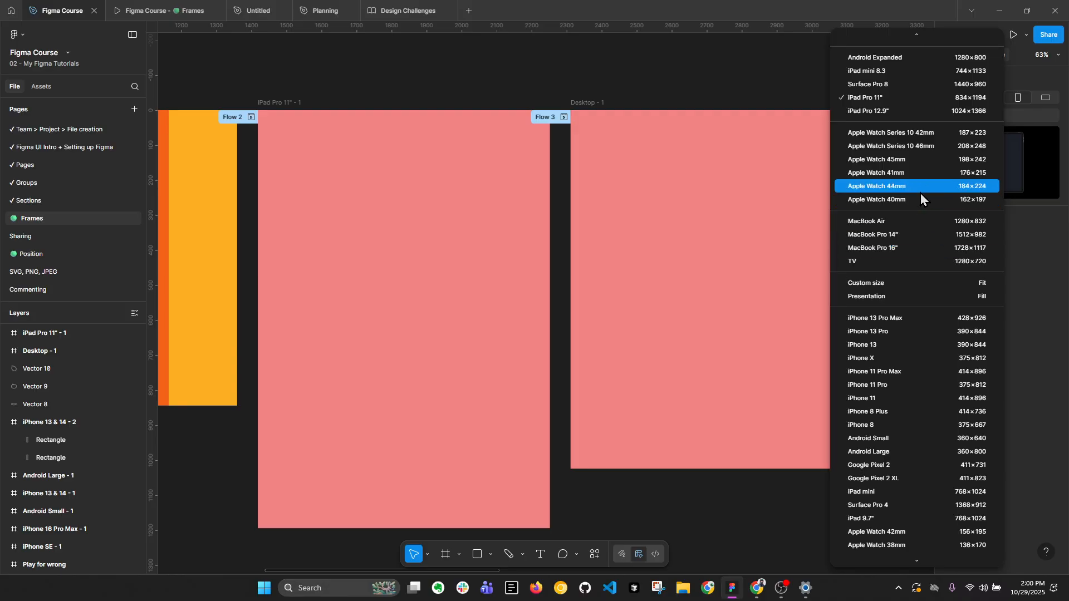
scroll(925, 171, up, 1)
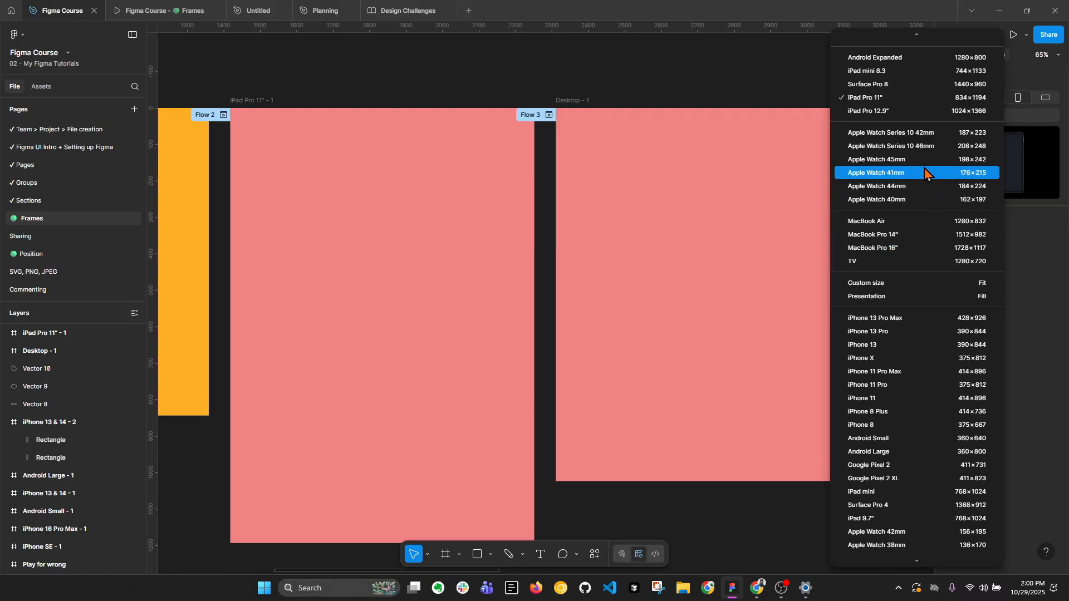
click(893, 84)
click(568, 99)
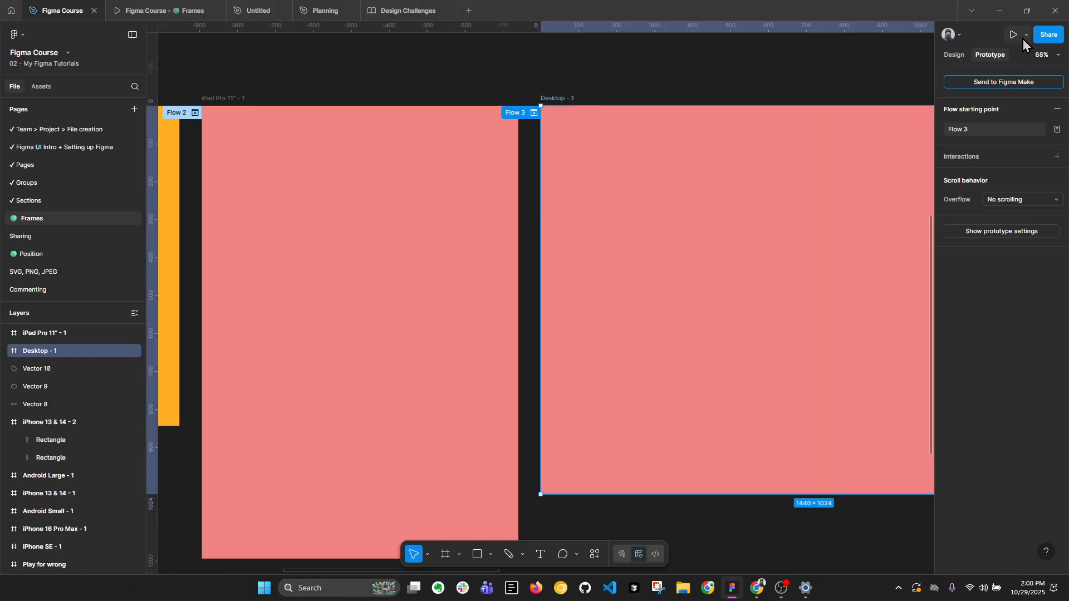
click(1013, 36)
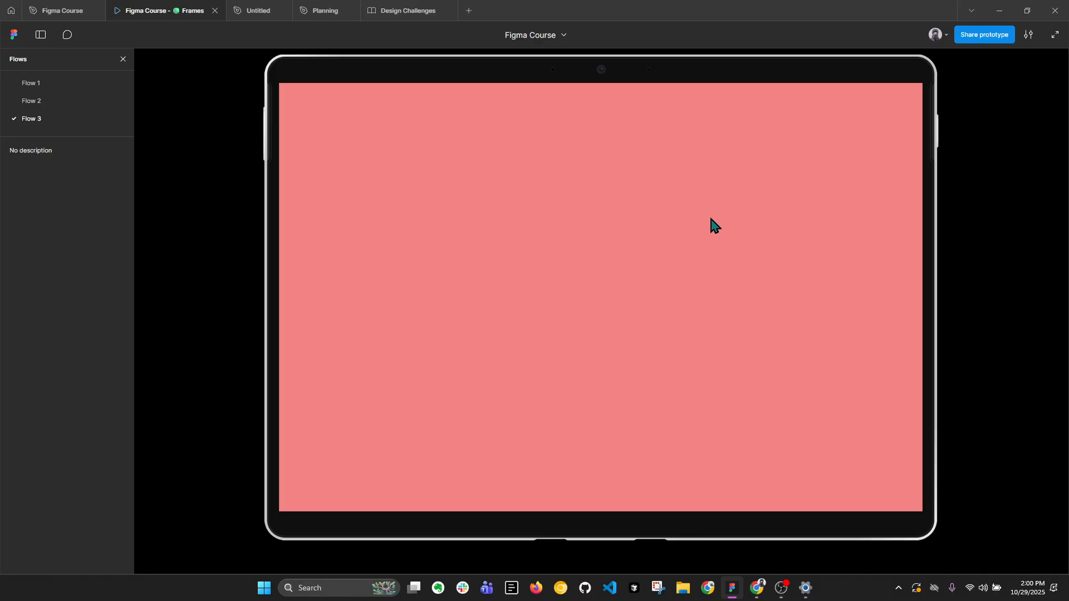
Look over the prototype device presets and check the Desktop - 1 frame's dimensions.
click(73, 6)
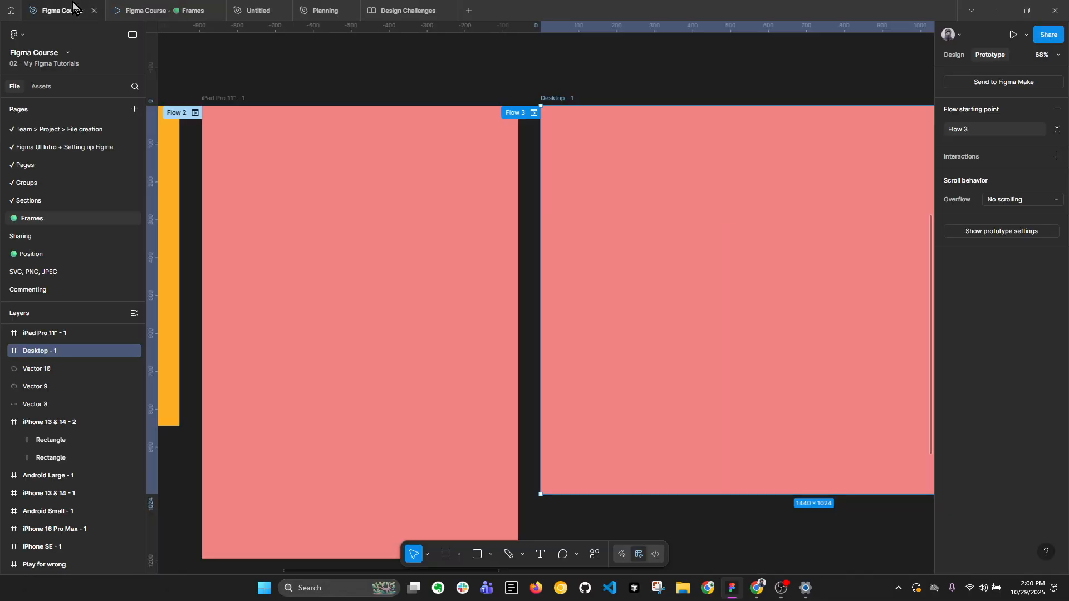
click(811, 102)
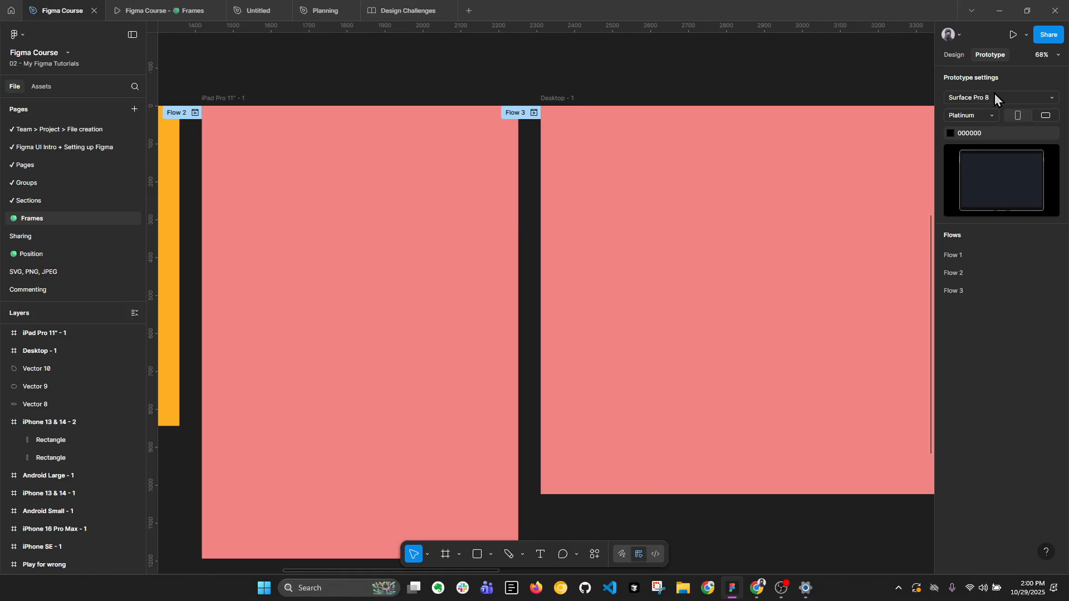
click(994, 96)
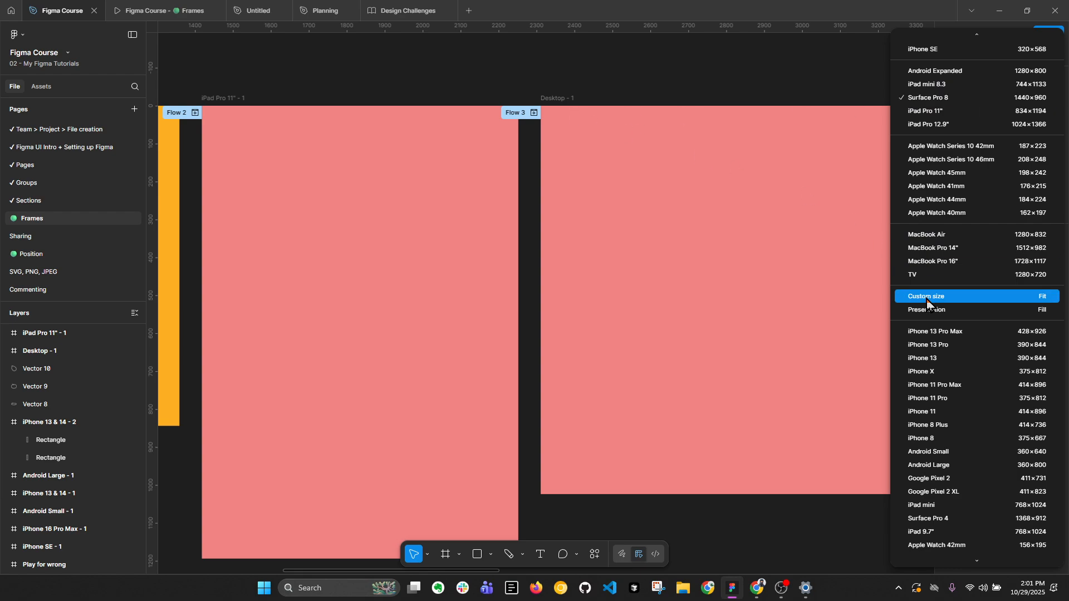
click(637, 99)
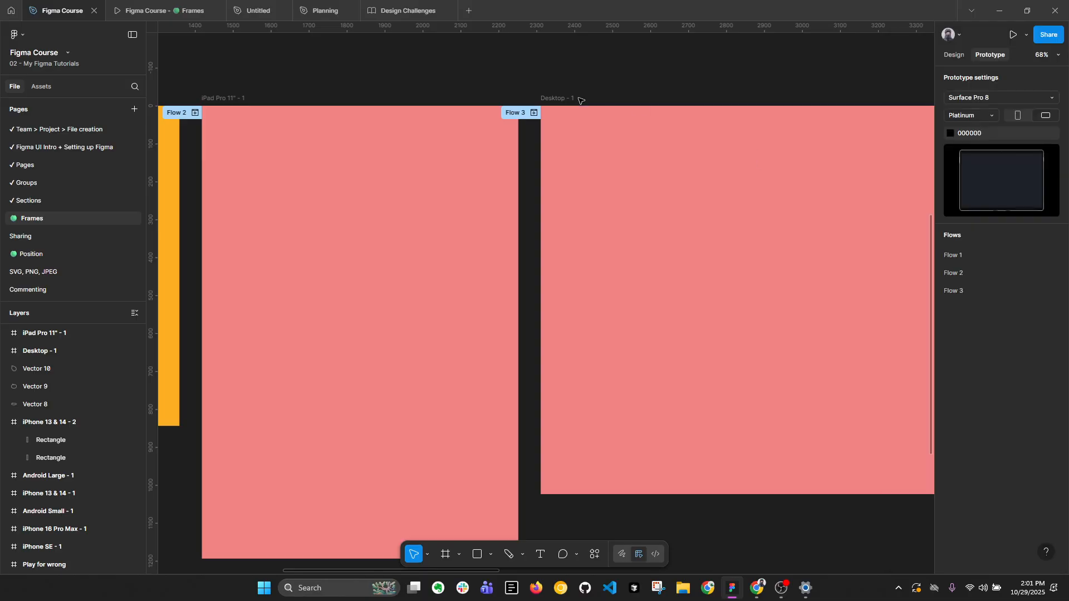
click(714, 107)
click(954, 56)
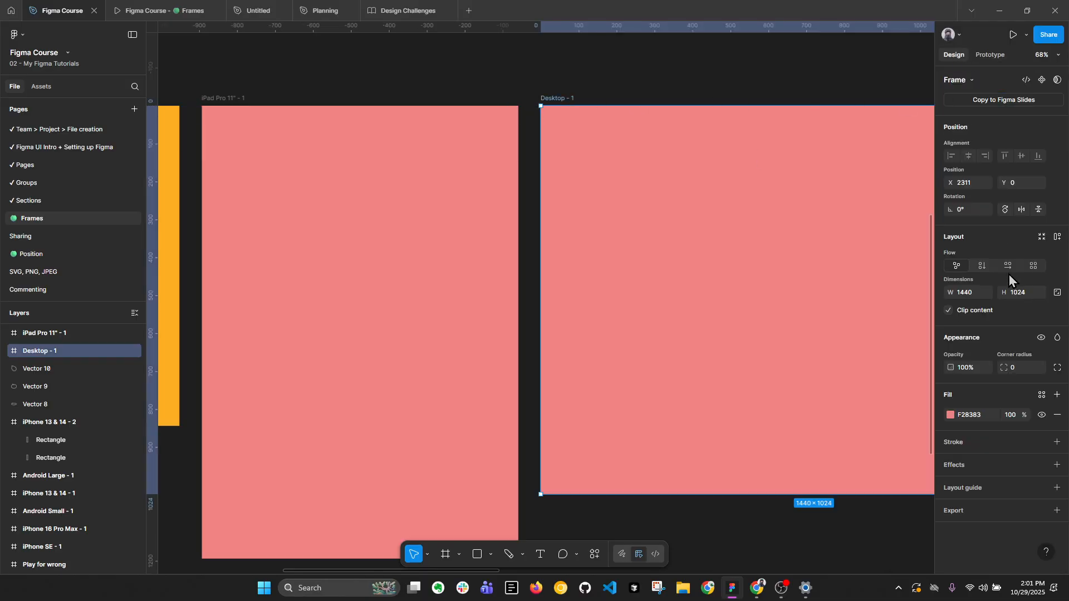
click(965, 294)
Set the prototype device to a custom size of 1440 × 1024 and check Flow 3 in the preview.
click(987, 55)
click(802, 70)
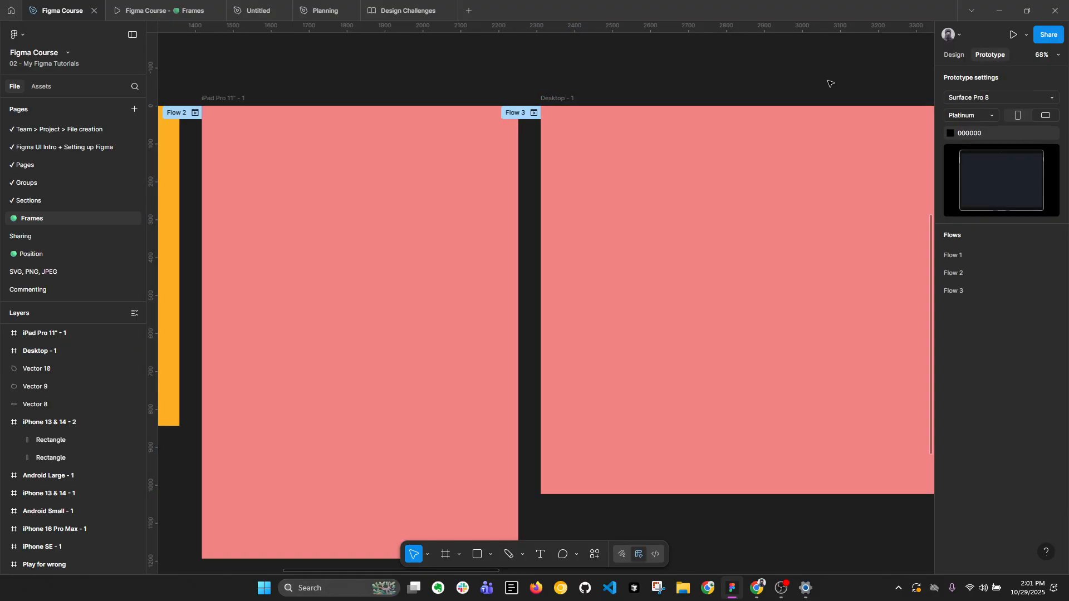
click(984, 97)
click(984, 298)
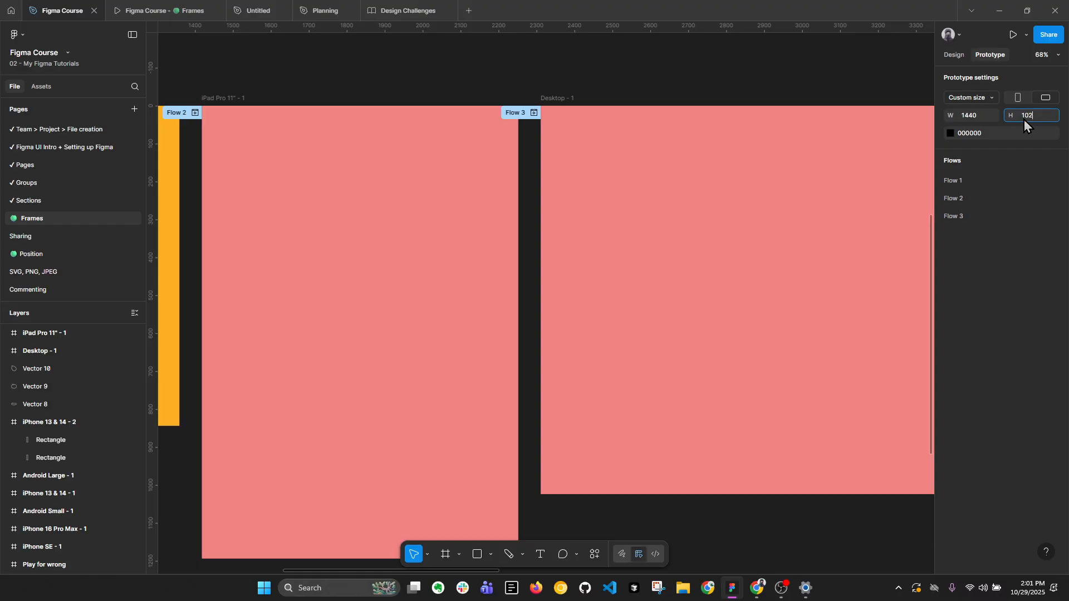
key(Return)
click(955, 56)
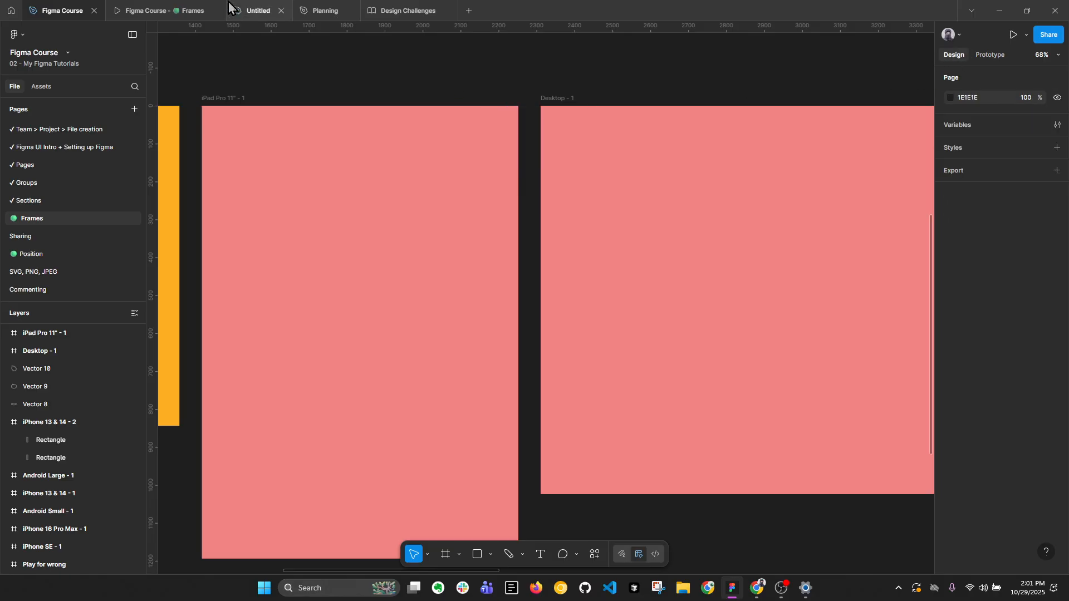
click(200, 11)
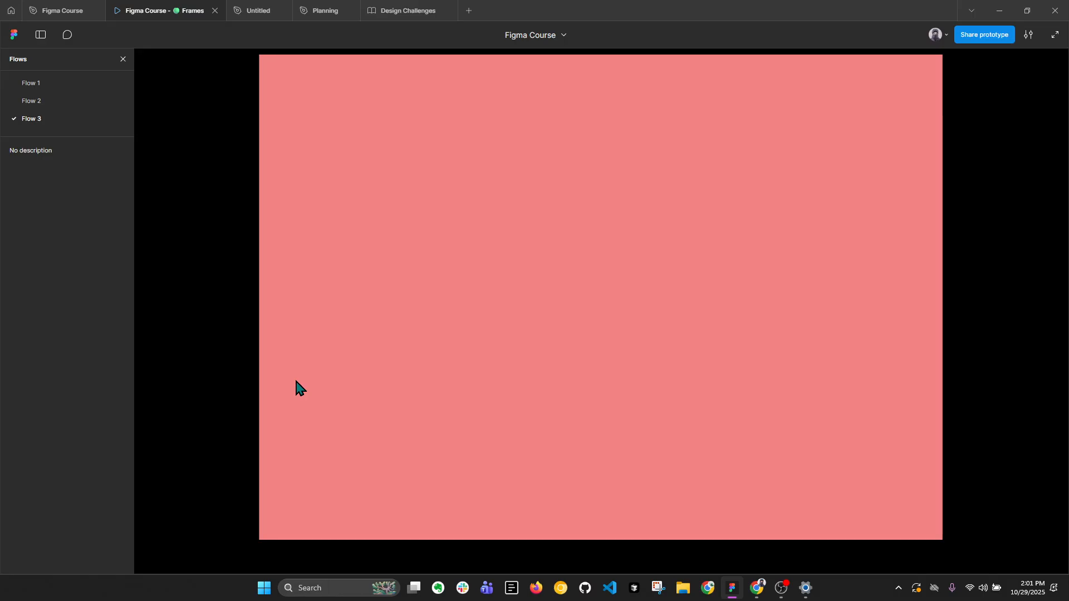
Extend the Desktop - 1 frame downward to a height of 1880 and check it in the prototype preview.
click(63, 10)
scroll(640, 197, down, 5)
click(615, 142)
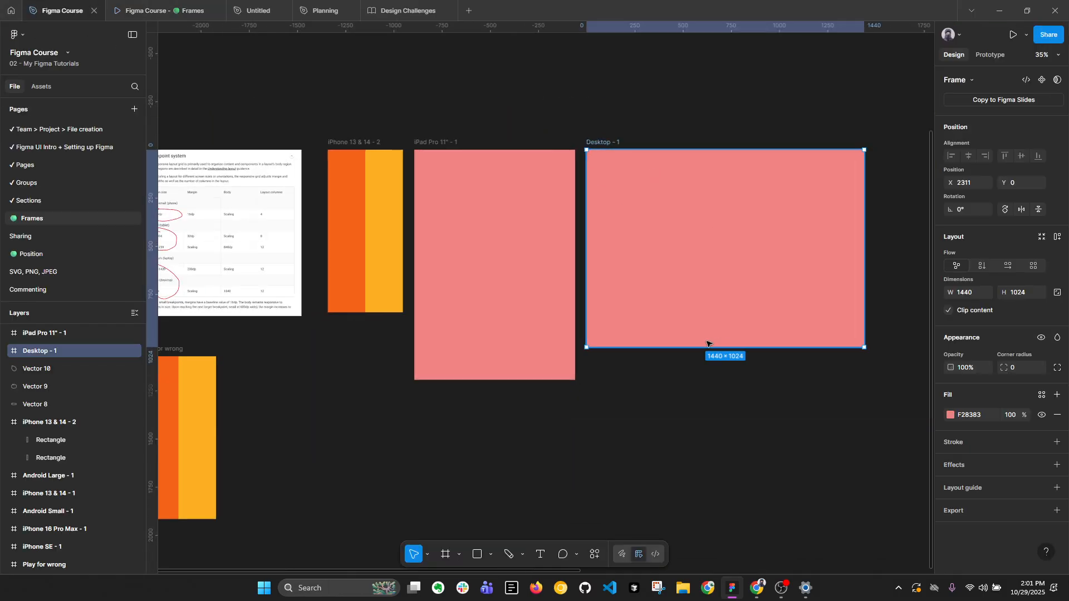
drag(707, 346, 707, 512)
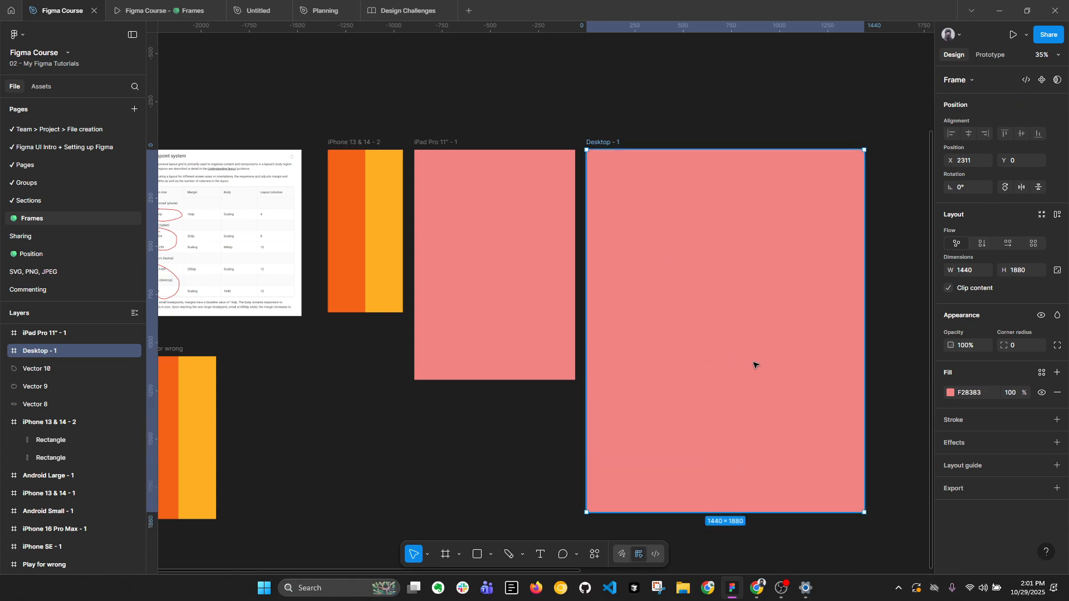
click(162, 10)
click(71, 8)
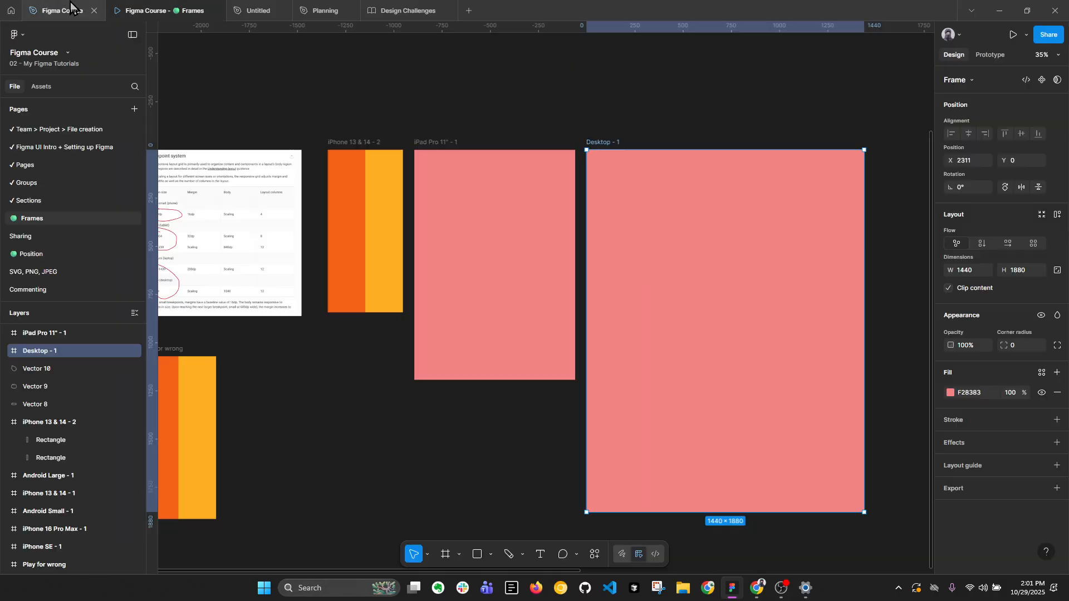
Copy the two rectangles from iPhone 13 & 14 - 2 into Desktop - 1, widen them to 1440 in total, and test scrolling in the preview.
click(385, 174)
shift+click(352, 179)
click(604, 143)
key(ctrl+v)
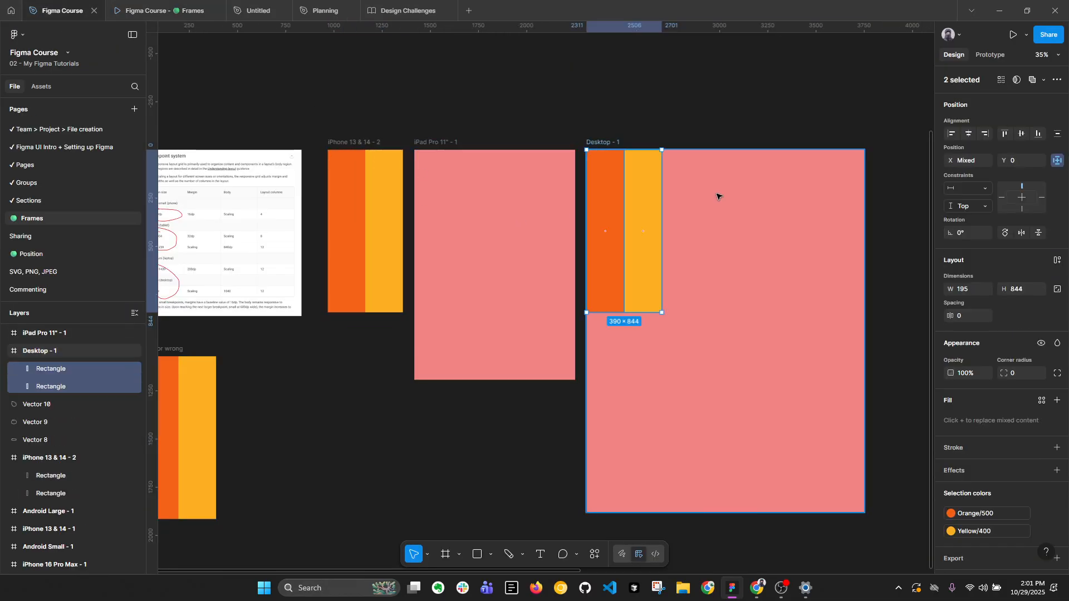
drag(662, 219, 860, 219)
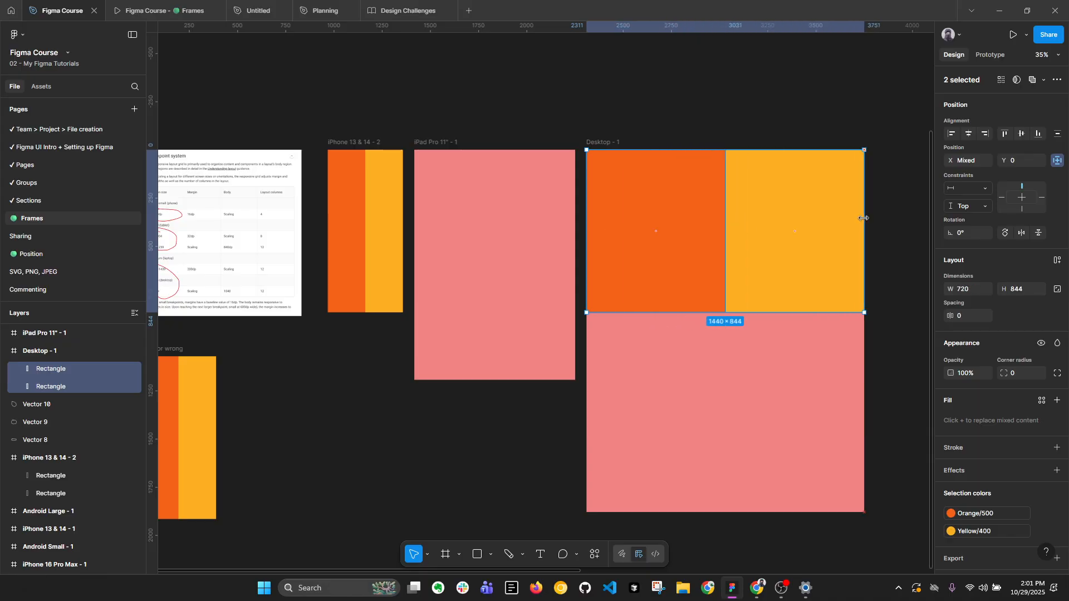
click(165, 10)
drag(593, 257, 673, 517)
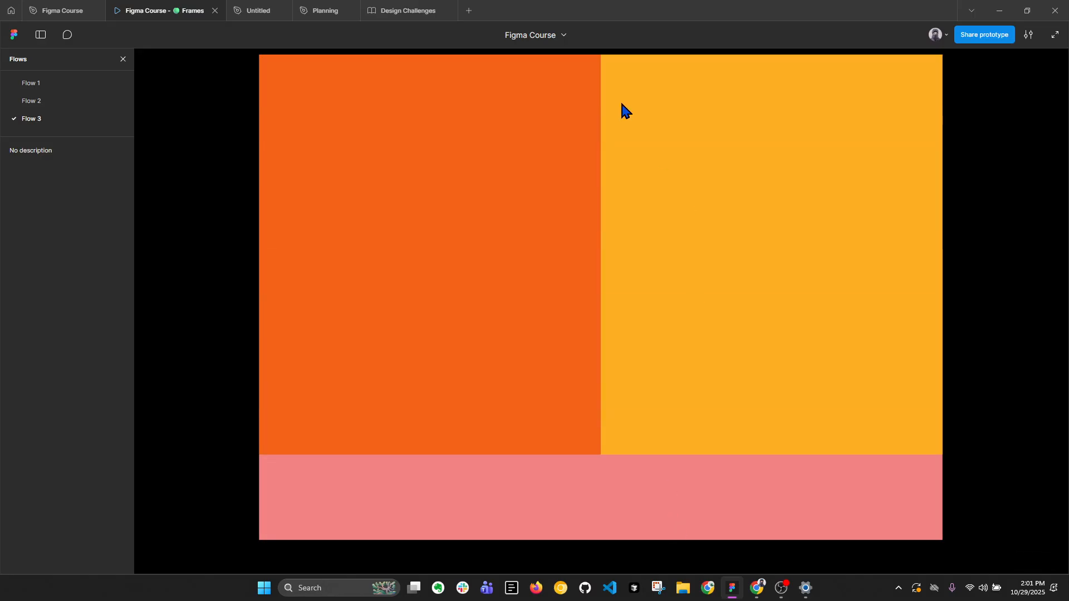
click(59, 10)
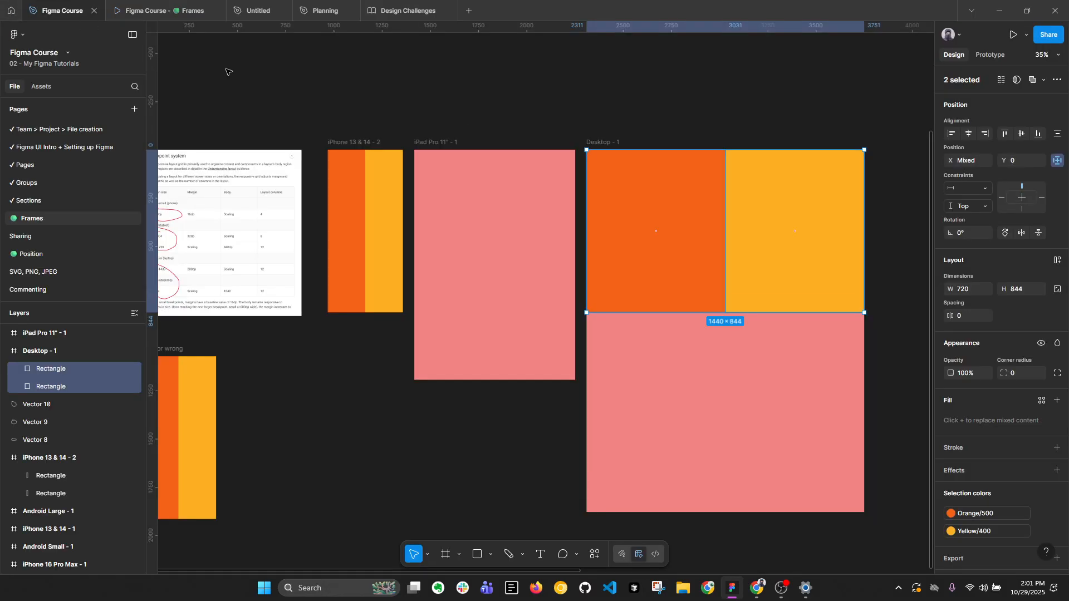
Collapse the layers and move the iPad Pro 11" - 1 and Desktop - 1 frames together below the iPhone 13 & 14 - 2 frame.
click(692, 86)
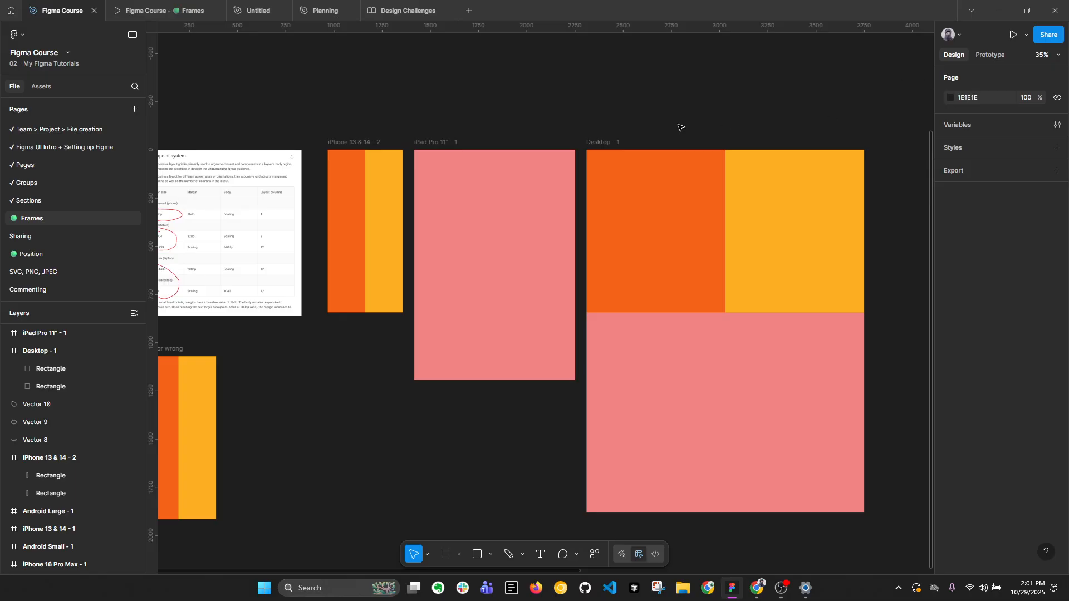
key(alt+l)
drag(492, 126, 616, 151)
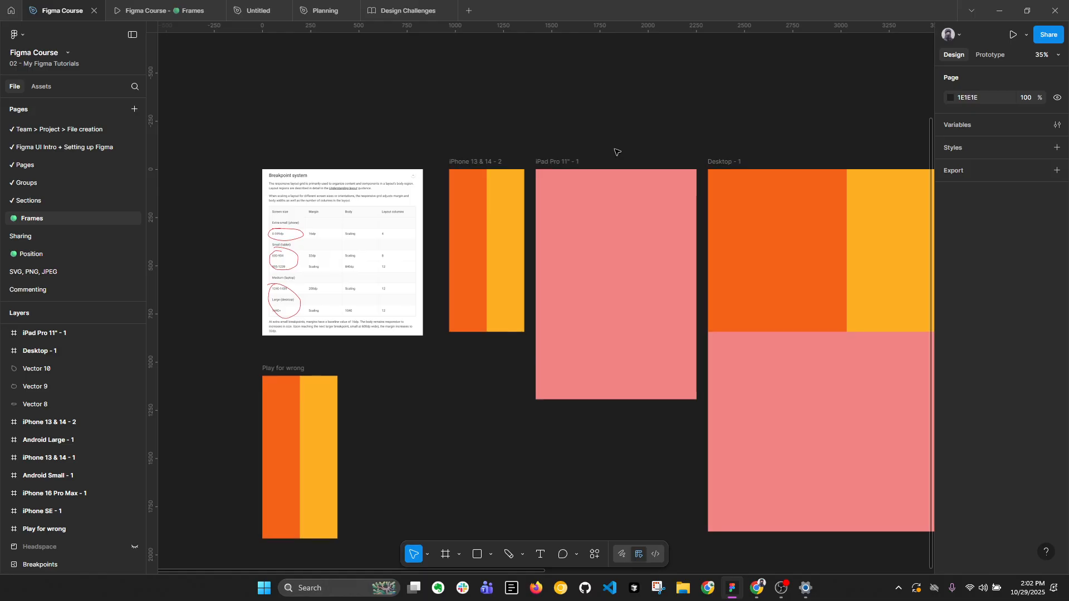
scroll(556, 123, down, 1)
click(574, 151)
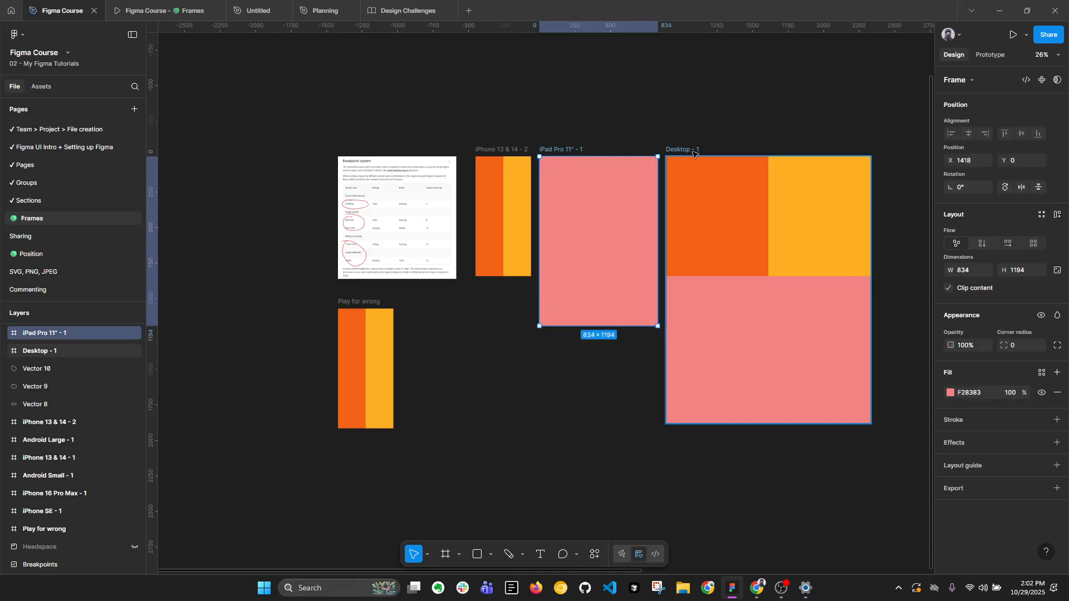
shift+click(693, 151)
drag(689, 151, 593, 355)
click(620, 203)
Examine the width of the iPhone 13 & 14 - 2 frame.
scroll(493, 153, up, 5)
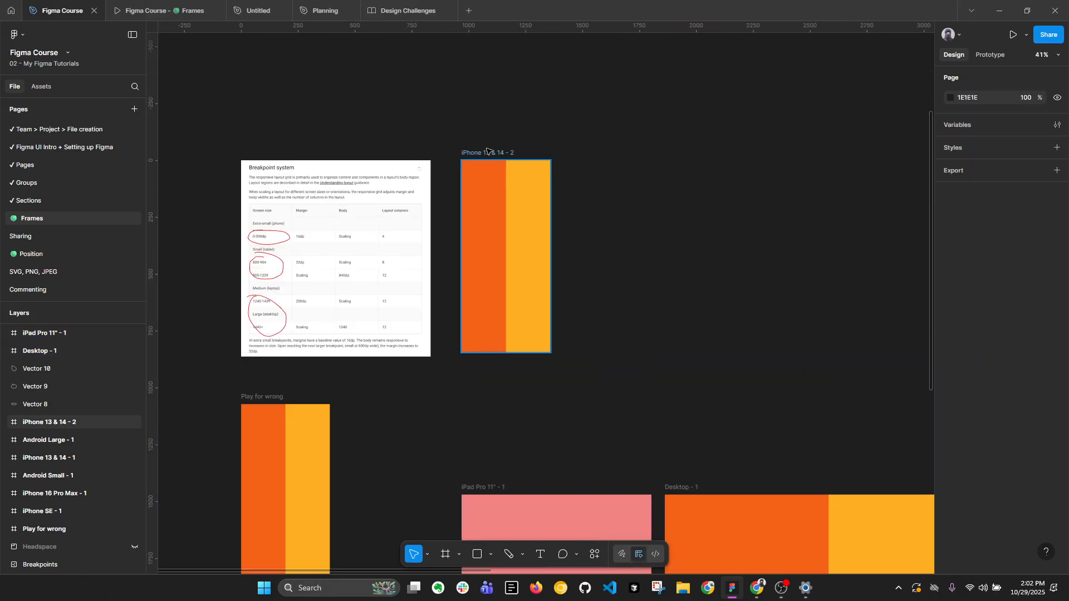
click(478, 158)
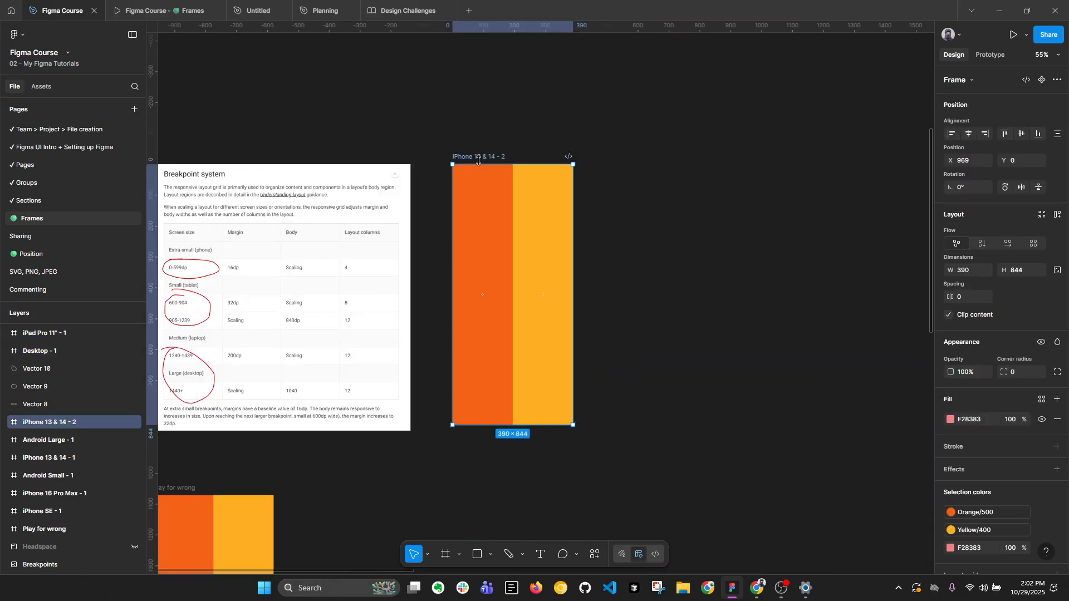
scroll(478, 160, up, 2)
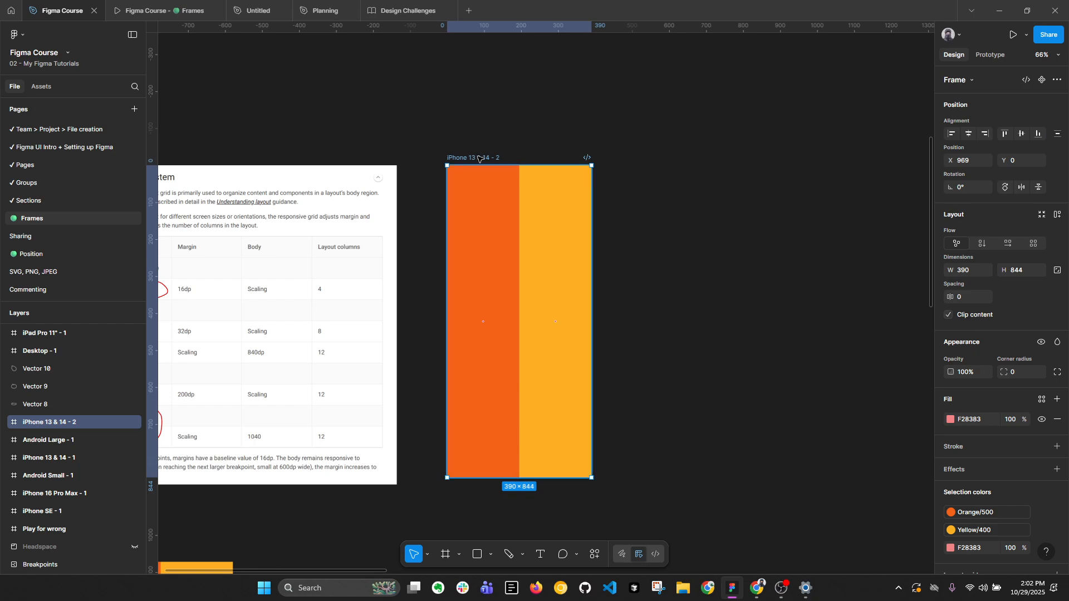
click(964, 273)
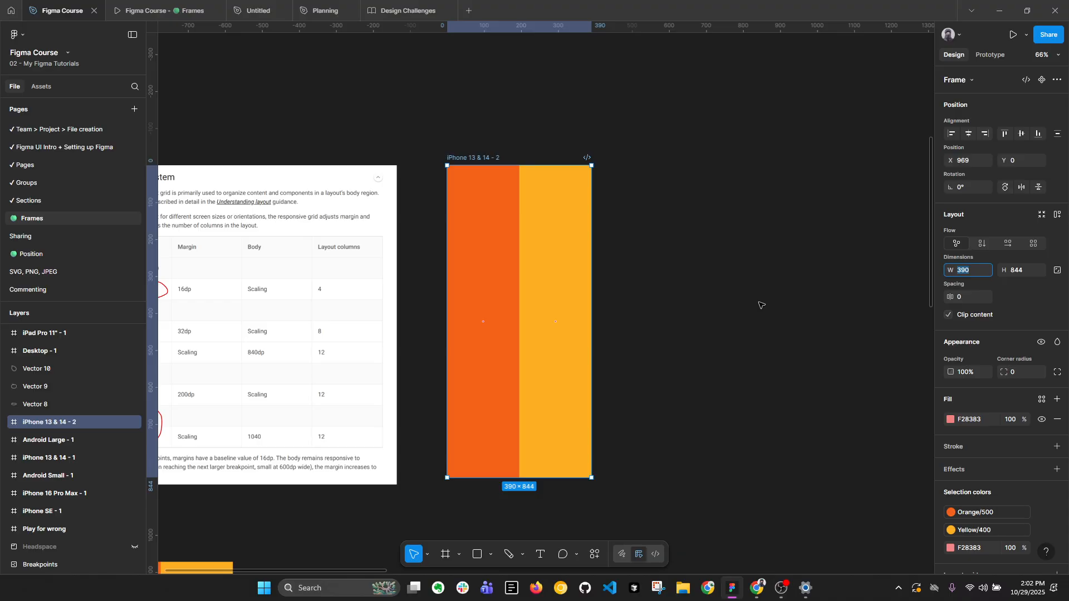
scroll(561, 250, up, 3)
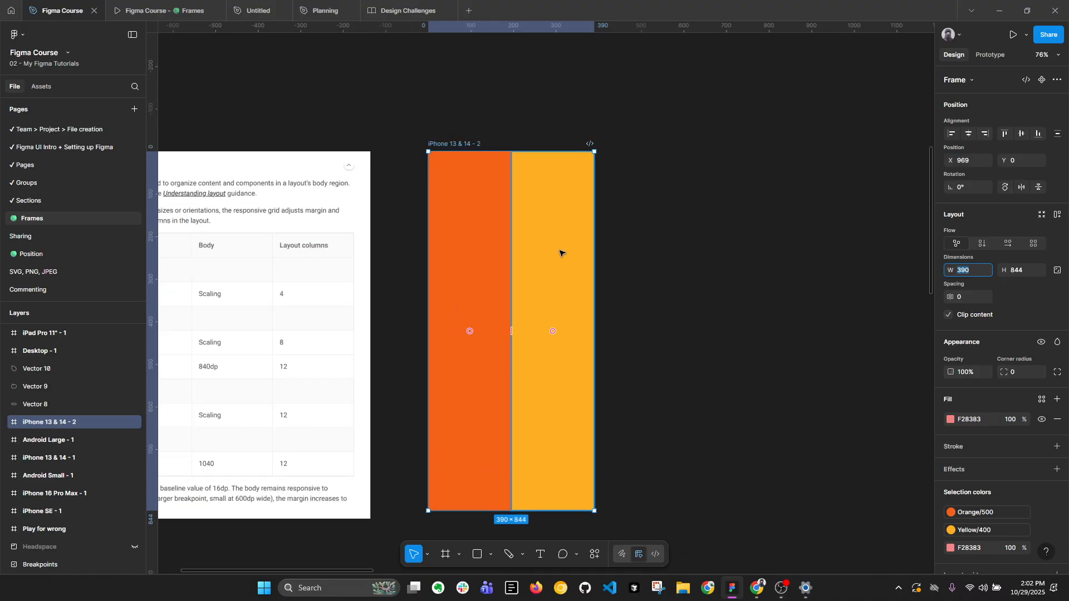
Narrow the two rectangles in the iPhone 13 & 14 - 2 frame to about 178 wide each.
click(560, 245)
shift+click(496, 245)
drag(596, 260, 581, 260)
click(628, 270)
click(565, 257)
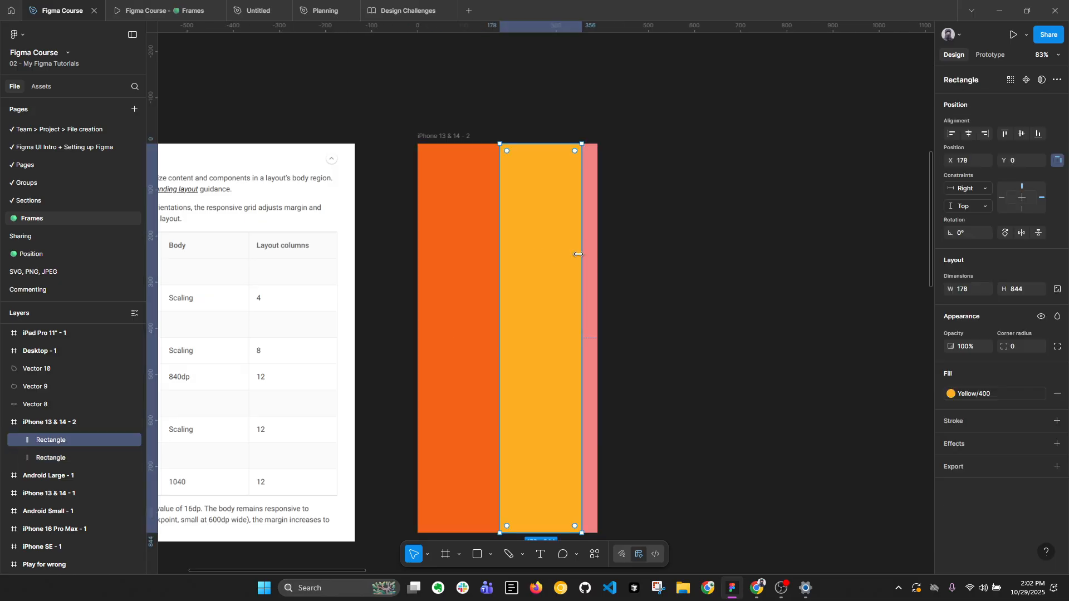
Widen both rectangles past the iPhone 13 & 14 - 2 frame's edge and try widening the frame itself.
shift+click(468, 258)
drag(582, 258, 612, 258)
click(645, 260)
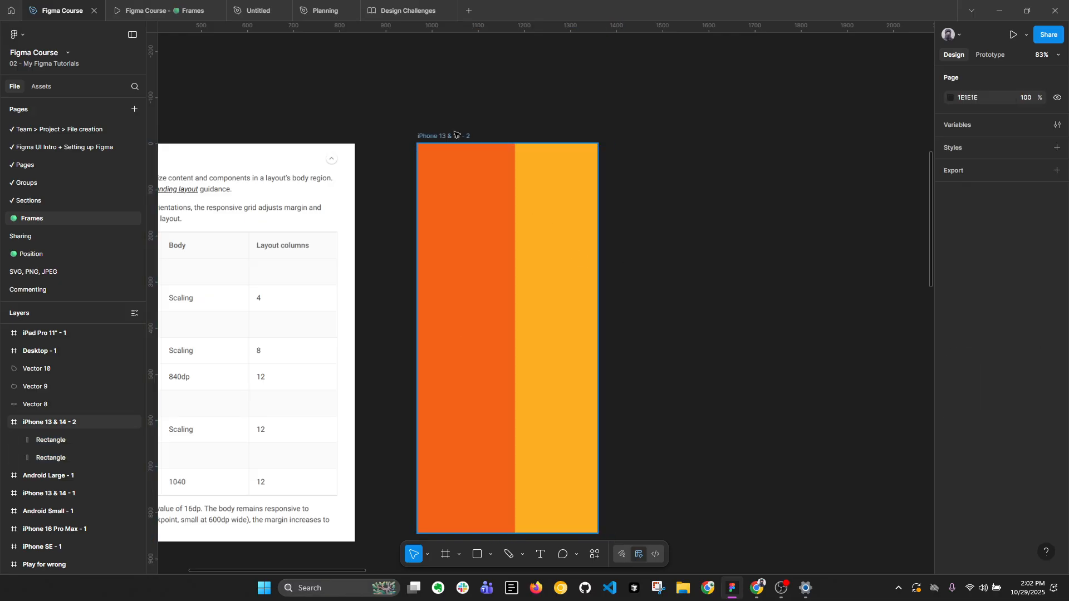
click(457, 136)
drag(597, 183, 639, 191)
Undo the width changes made to the iPhone 13 & 14 - 2 frame and its two rectangles.
key(ctrl+z)
key(ctrl+z)
key(ctrl+z)
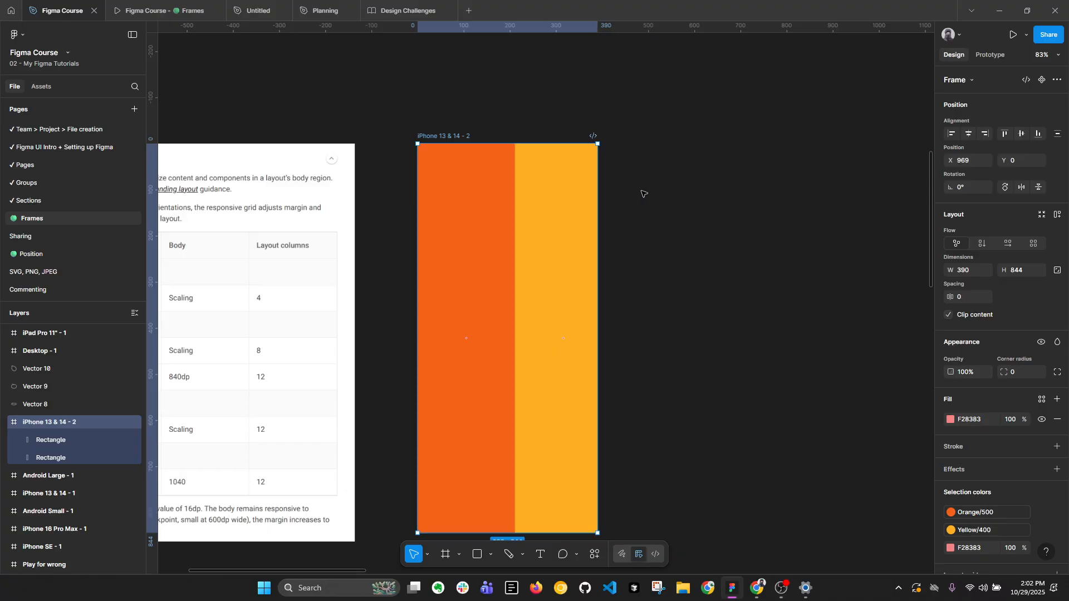
key(ctrl+z)
key(ctrl+z)
key(ctrl+z)
key(ctrl+z)
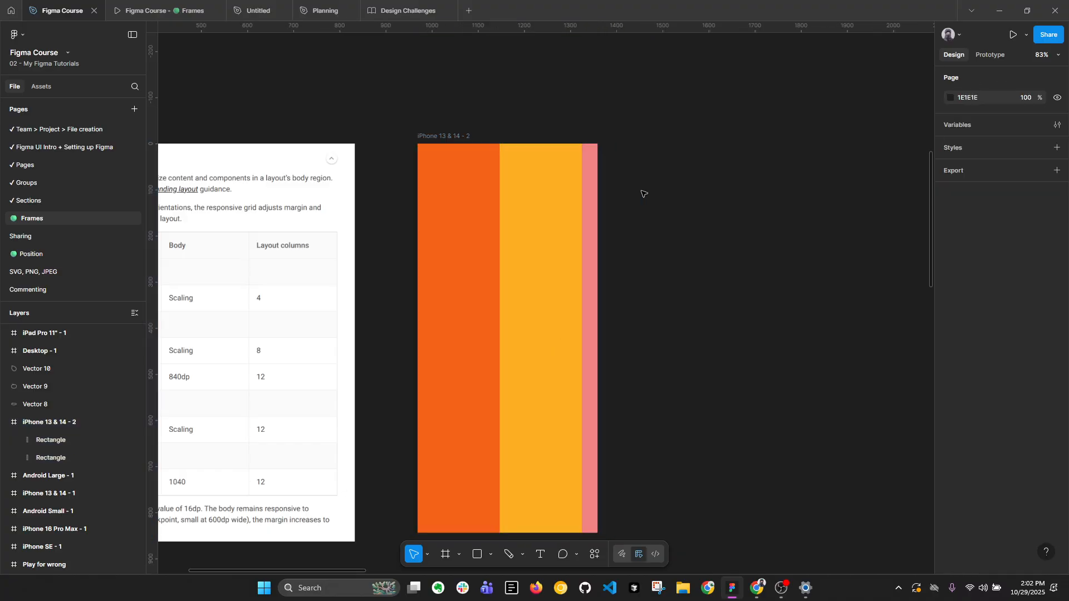
Select the iPhone 13 & 14 - 2 frame and collapse its layers.
click(646, 198)
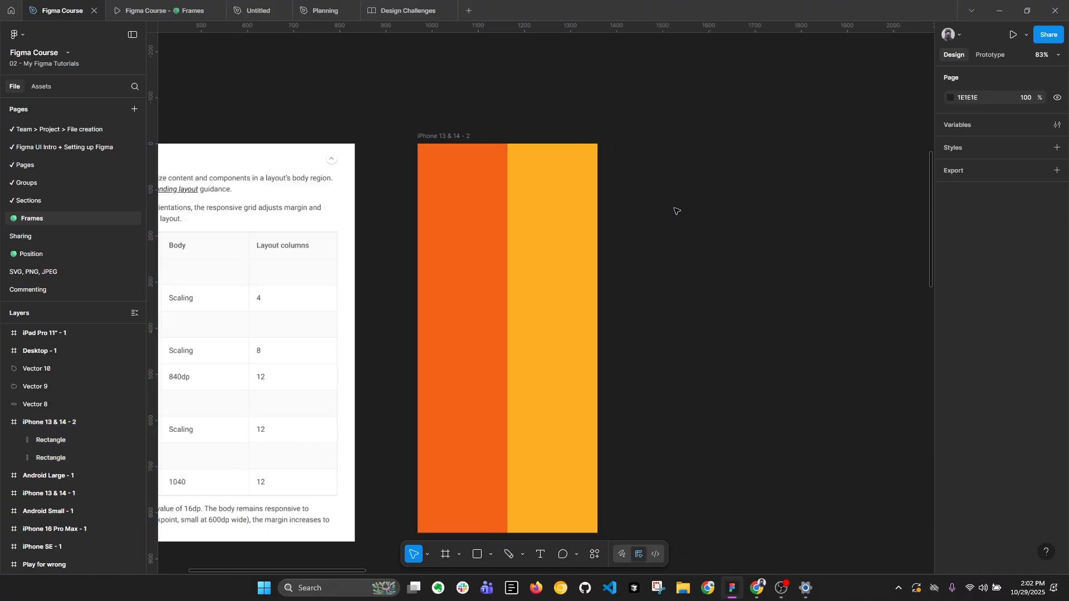
click(468, 136)
key(alt+l)
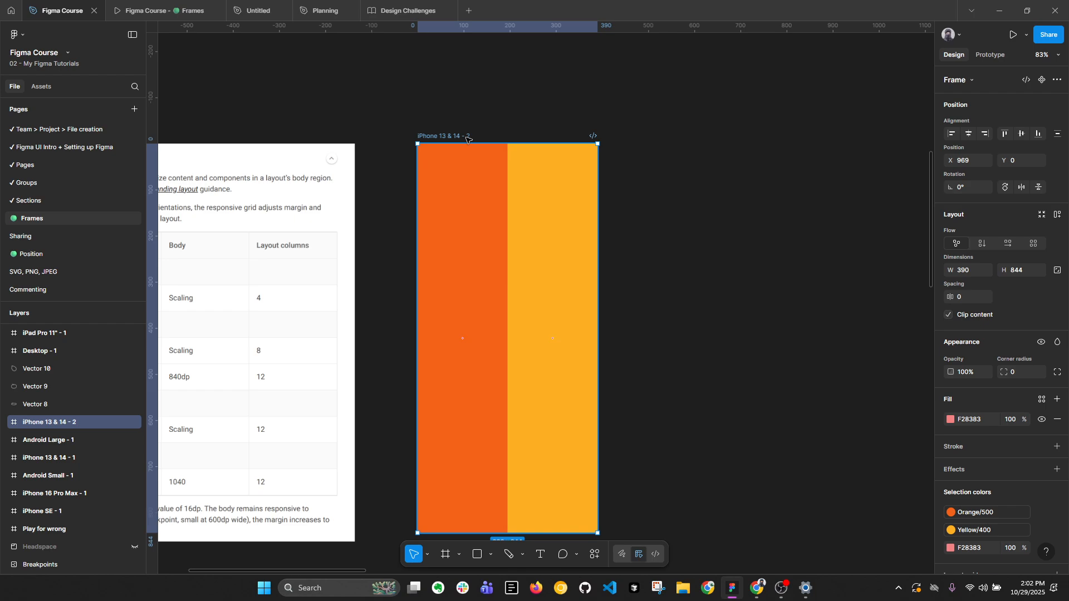
Examine the iPad Pro 11" - 1 frame and the iPhone 13 & 14 - 2 frame with its two rectangles.
scroll(467, 139, down, 5)
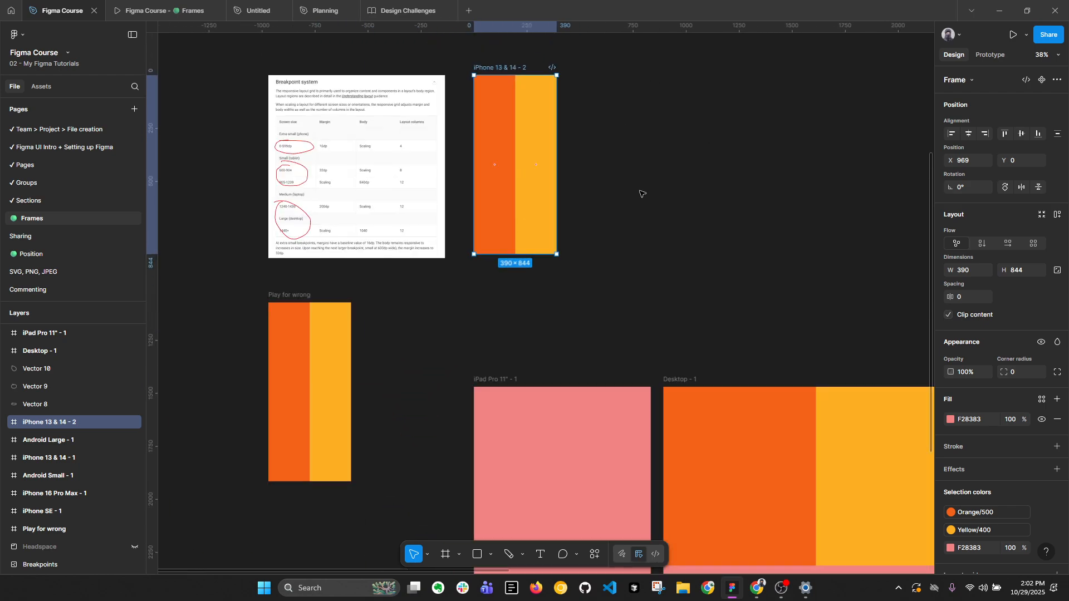
click(556, 425)
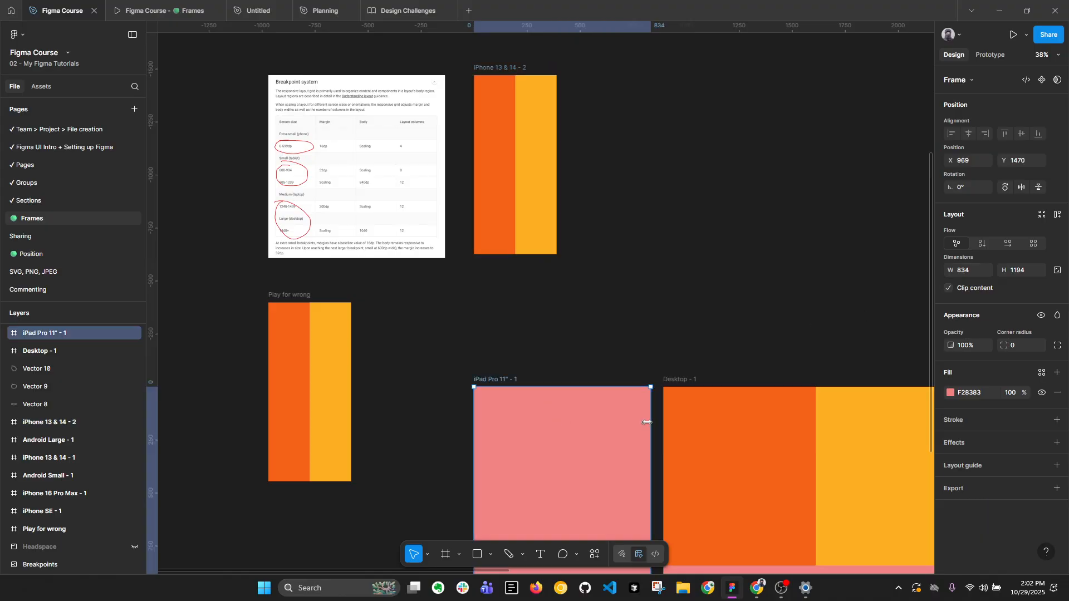
click(646, 261)
scroll(596, 234, up, 2)
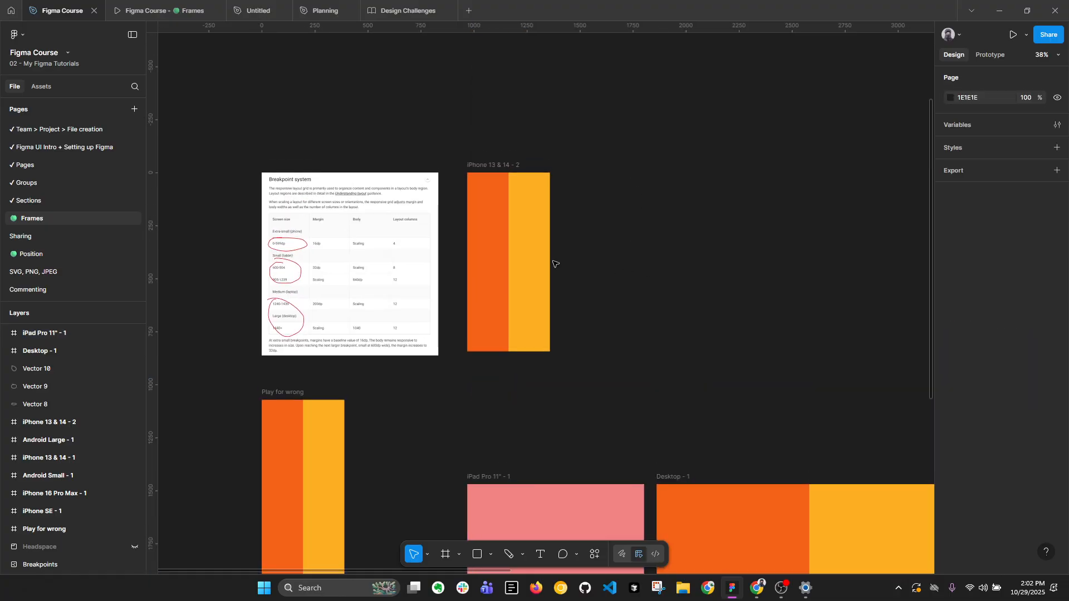
scroll(555, 263, up, 3)
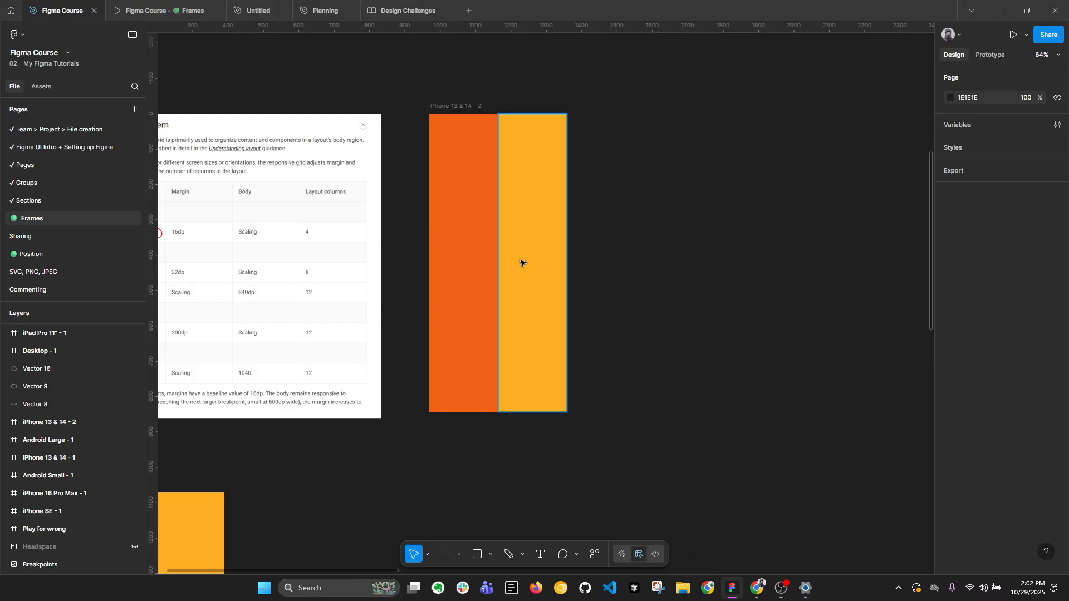
scroll(520, 262, up, 1)
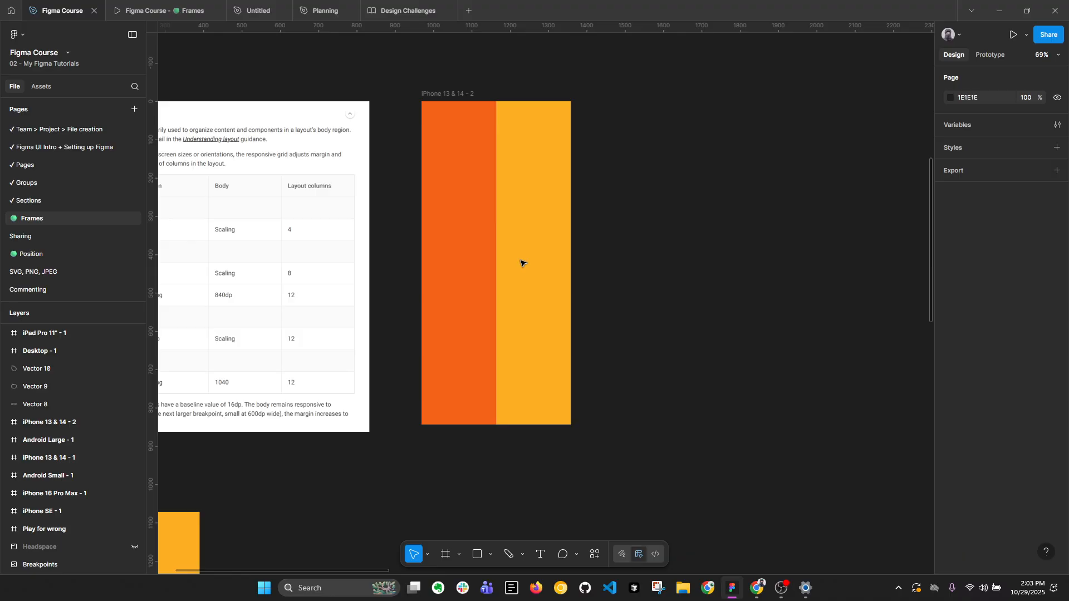
key(alt+l)
click(471, 101)
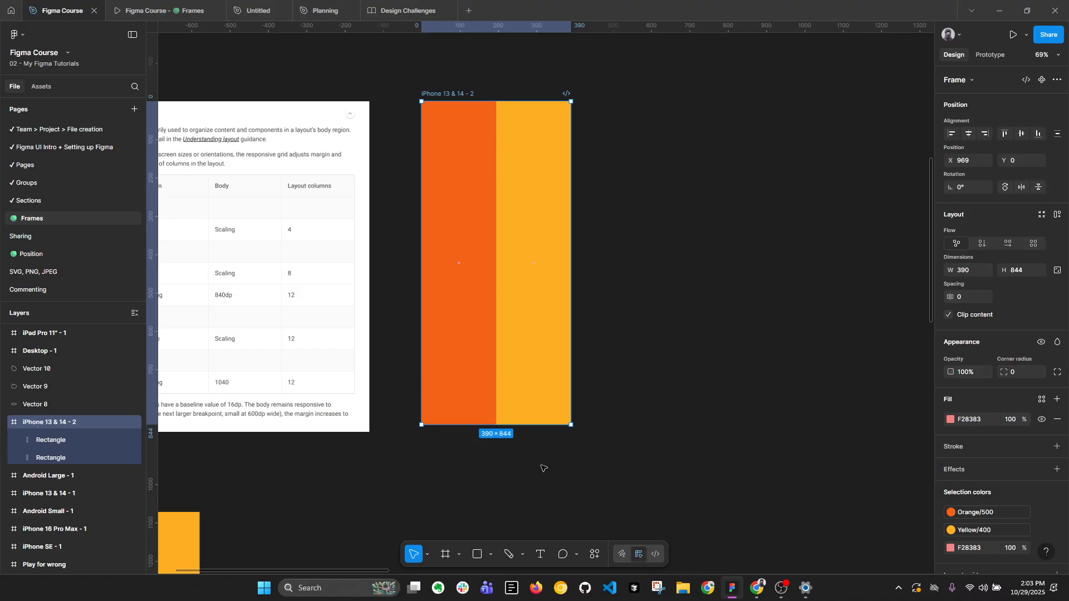
scroll(501, 327, down, 3)
scroll(534, 191, down, 6)
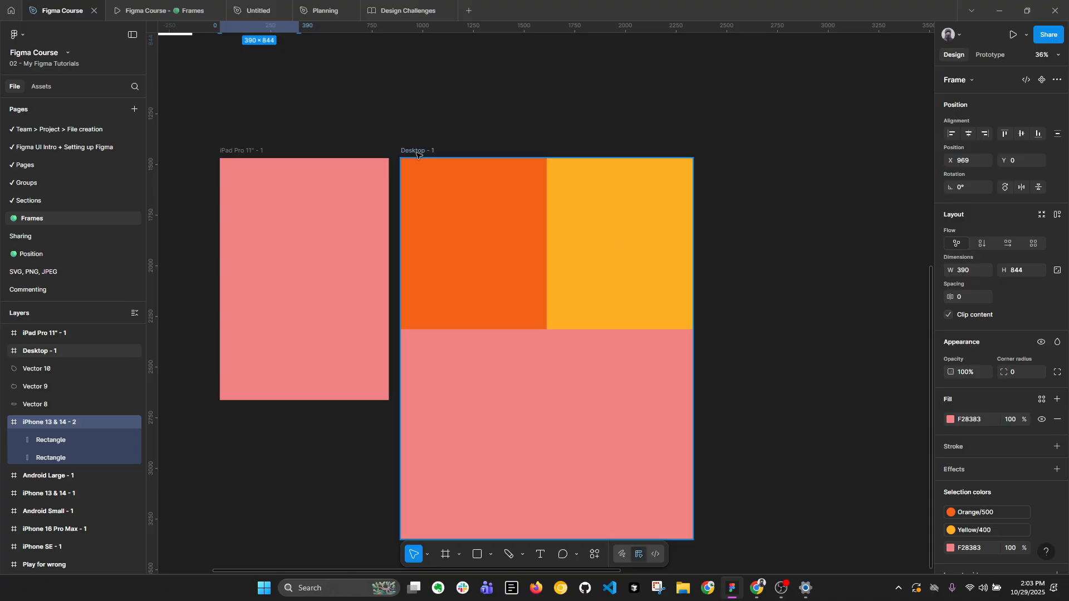
Extend the Desktop - 1 frame downward to a height of about 2304.
click(417, 154)
scroll(510, 265, down, 2)
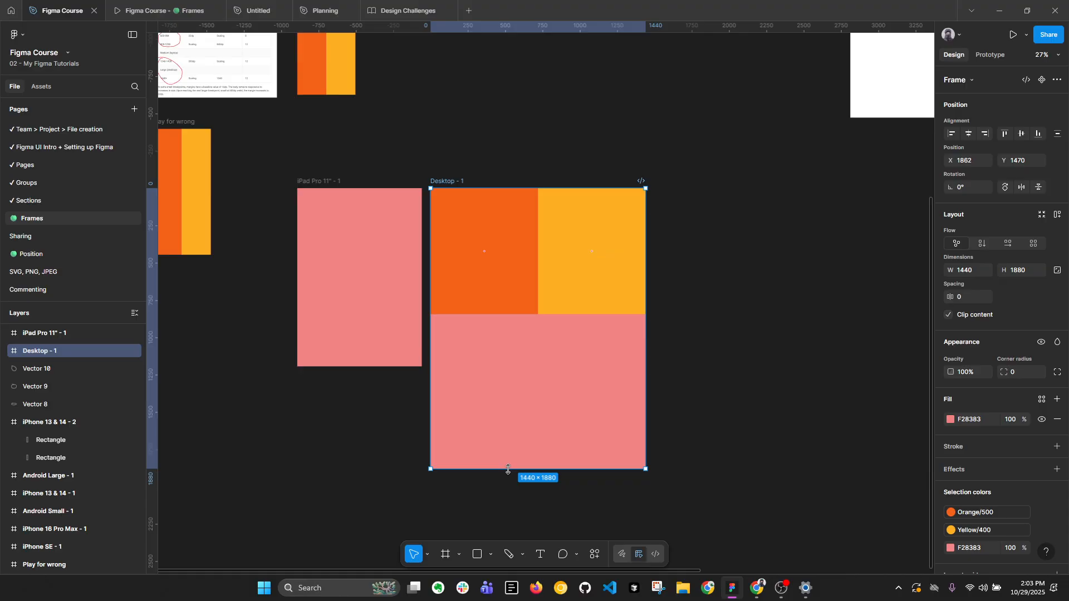
drag(508, 470, 517, 532)
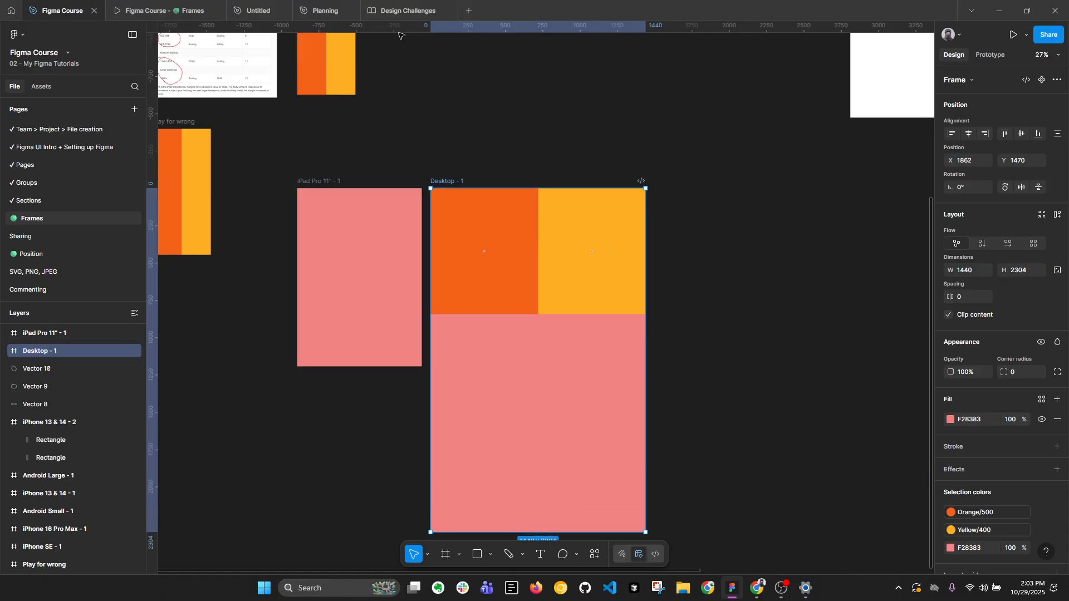
Duplicate the Desktop - 1 frame's two rectangles below the originals and shrink each copy to about 400 × 235.
drag(467, 130, 648, 324)
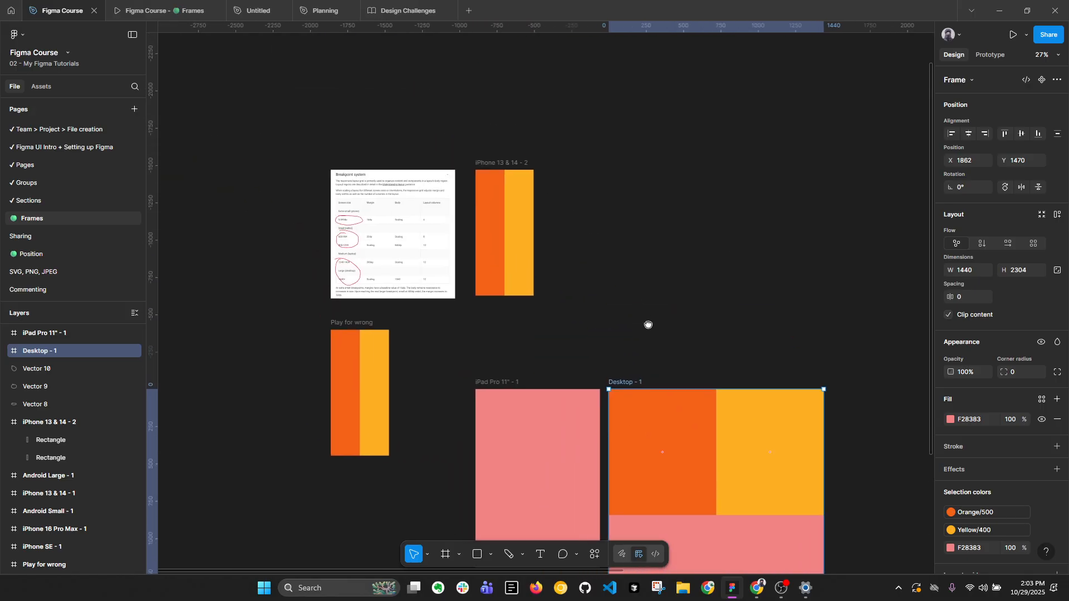
scroll(534, 221, up, 2)
drag(687, 279, 401, 24)
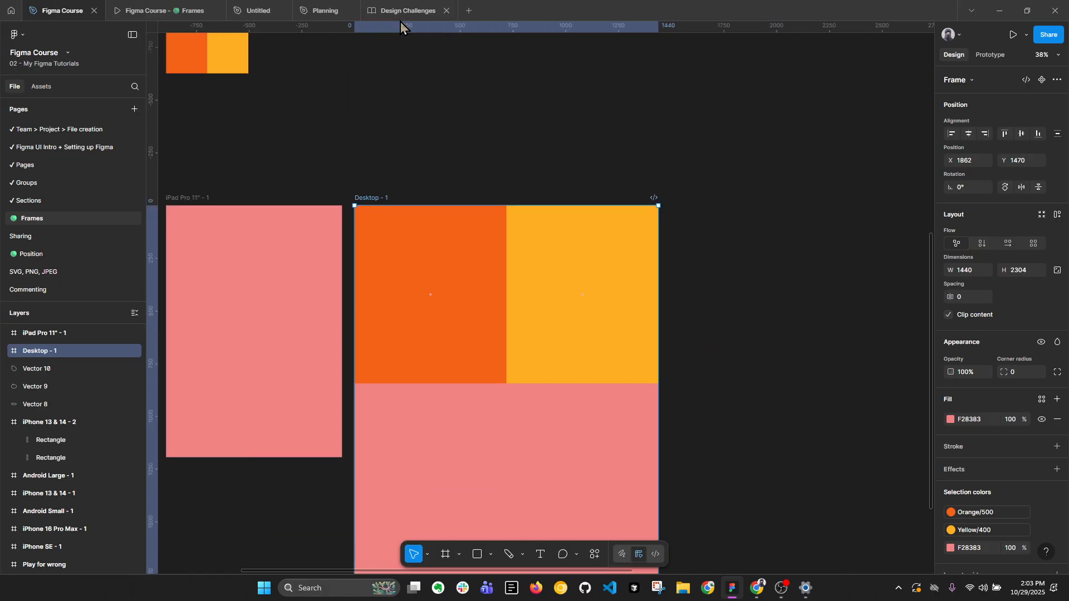
key(Return)
drag(440, 256, 439, 444)
drag(657, 441, 523, 437)
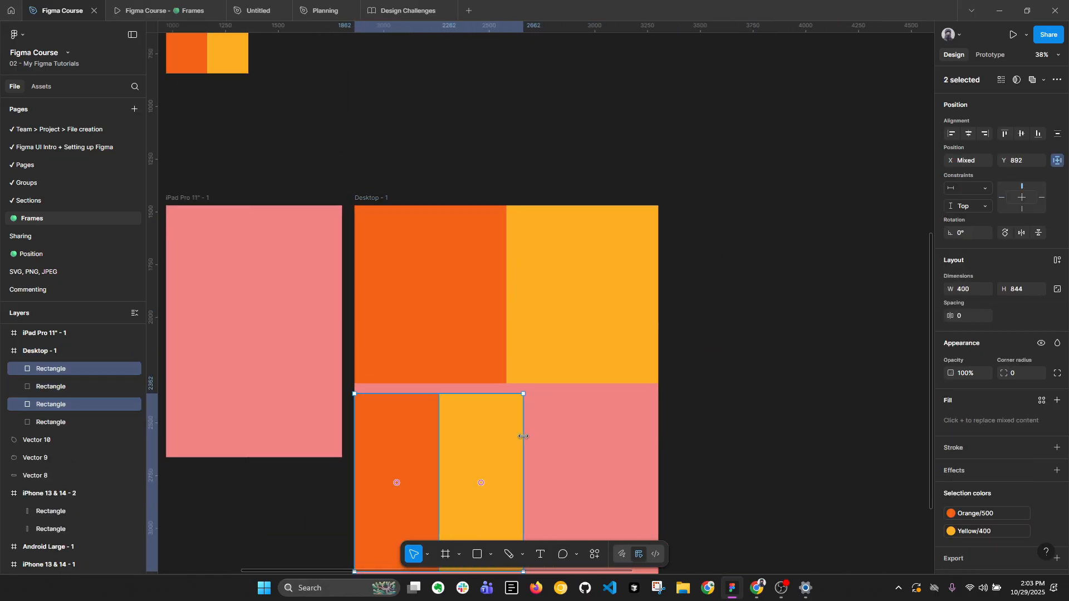
scroll(513, 390, down, 3)
Duplicate the small rectangle pair alongside itself and widen the row of four to about 1823, past the Desktop - 1 frame's edge.
drag(452, 478, 735, 330)
scroll(468, 328, up, 3)
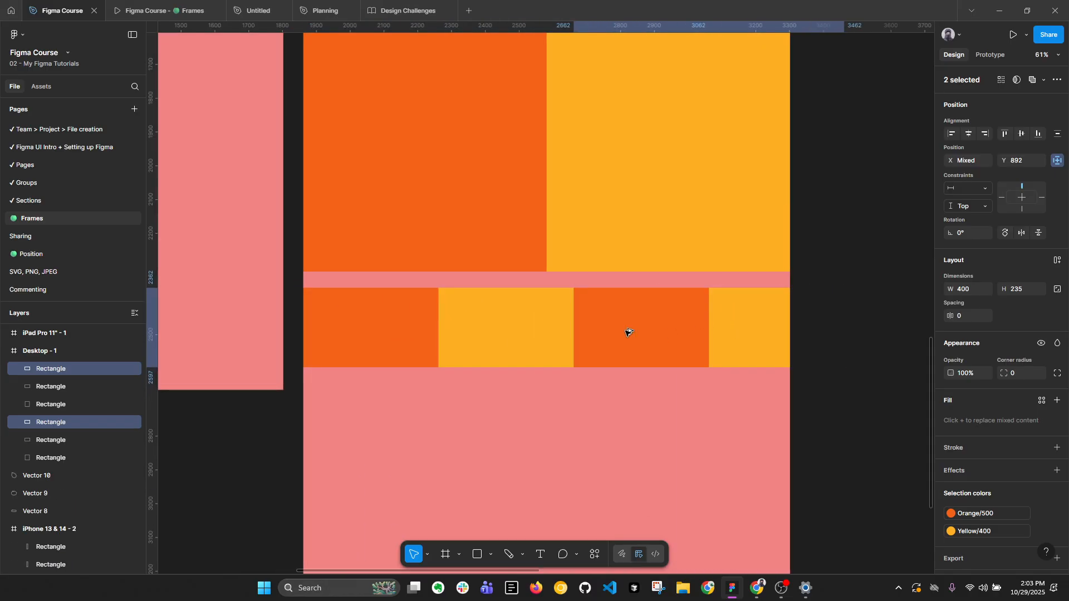
scroll(607, 331, down, 2)
shift+click(497, 324)
shift+click(409, 327)
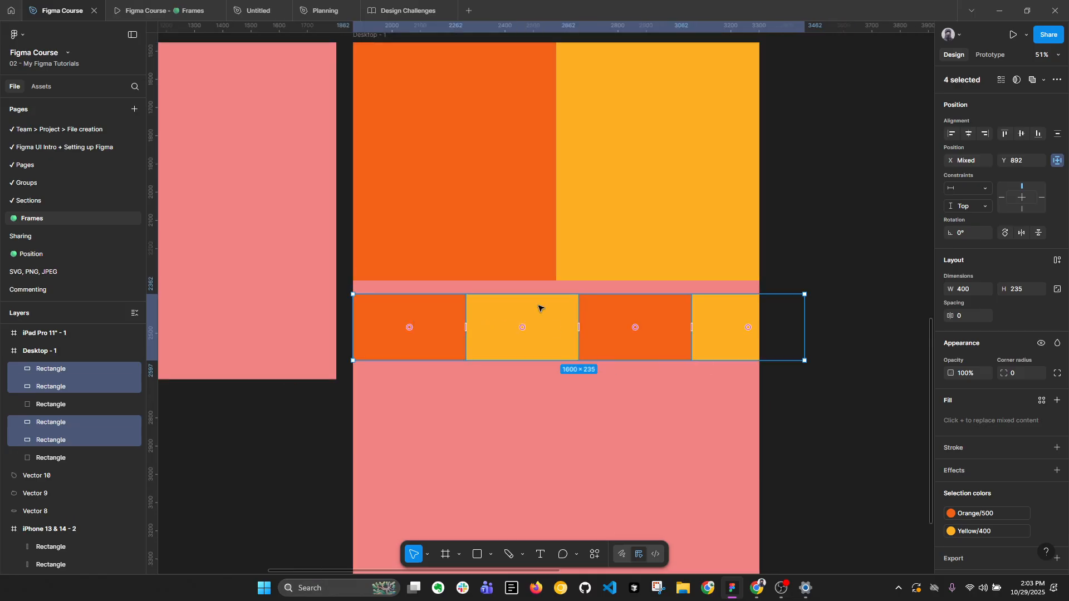
drag(806, 315, 867, 315)
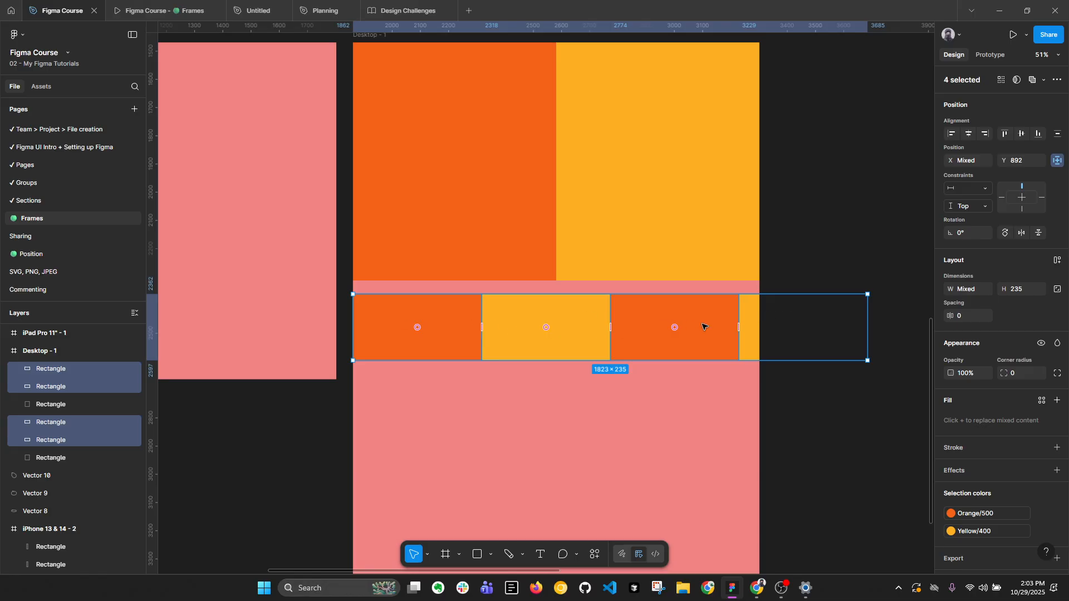
scroll(637, 312, down, 2)
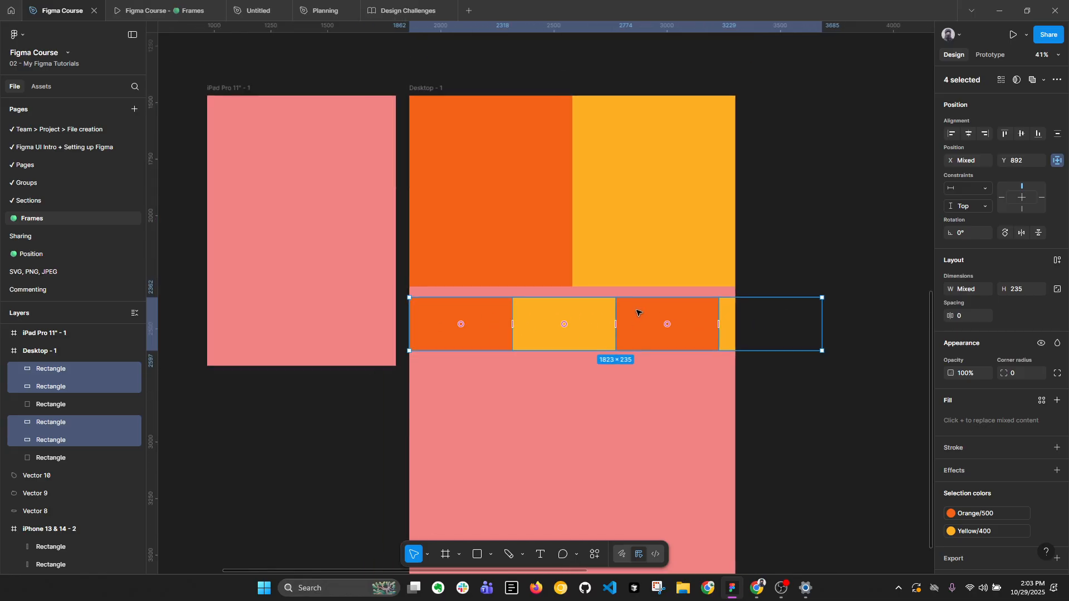
Turn off content clipping for the Desktop - 1 frame.
click(830, 390)
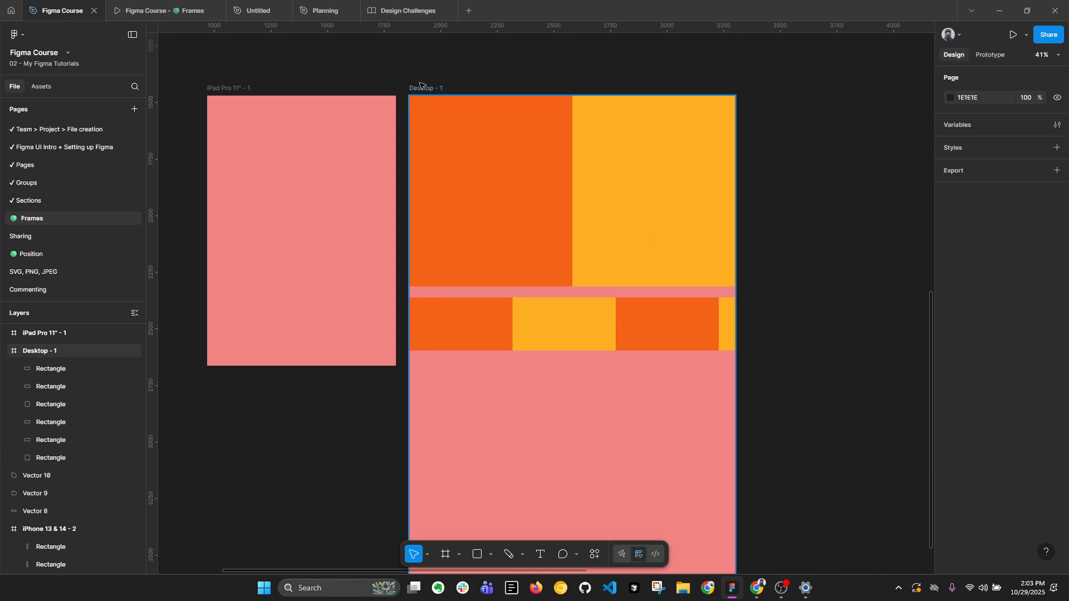
click(737, 323)
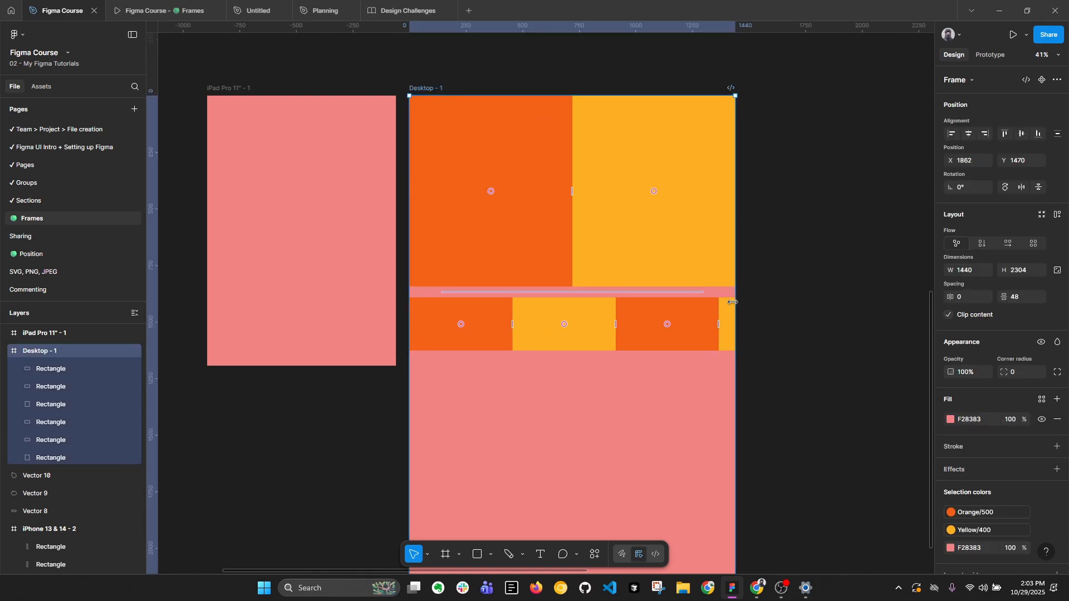
click(947, 315)
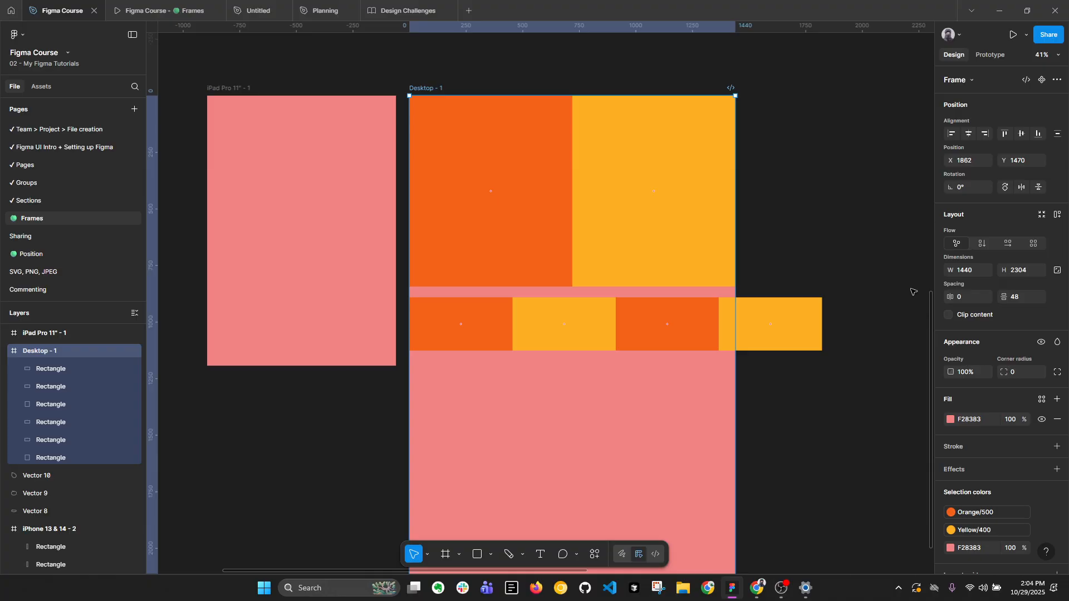
click(766, 236)
Collapse the layers, show the hidden Headspace section and move it to the empty canvas below the other frames.
scroll(691, 226, down, 5)
drag(810, 202, 385, 159)
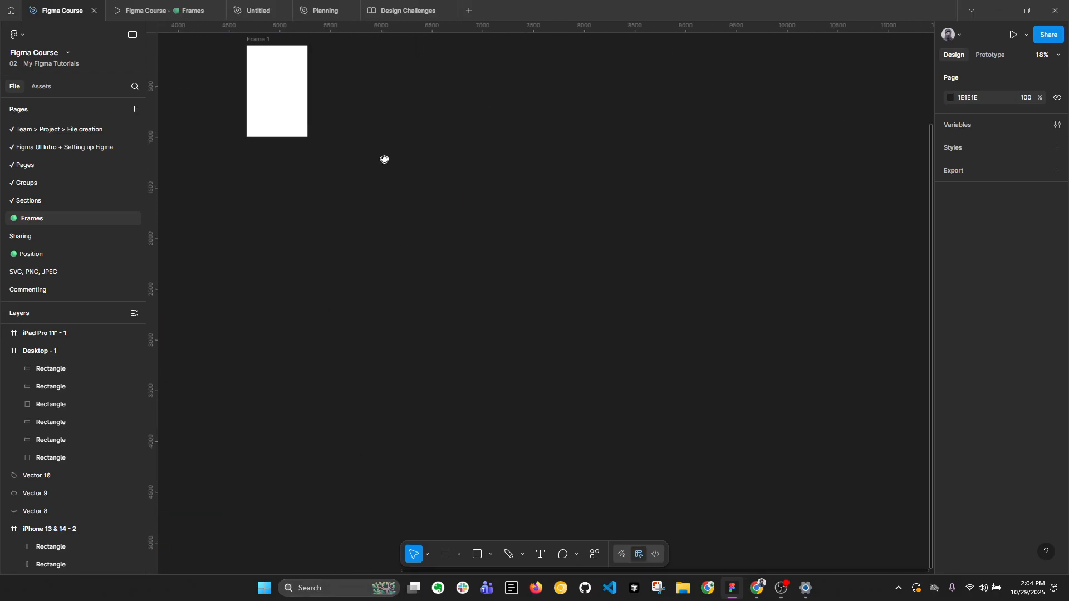
scroll(384, 160, down, 3)
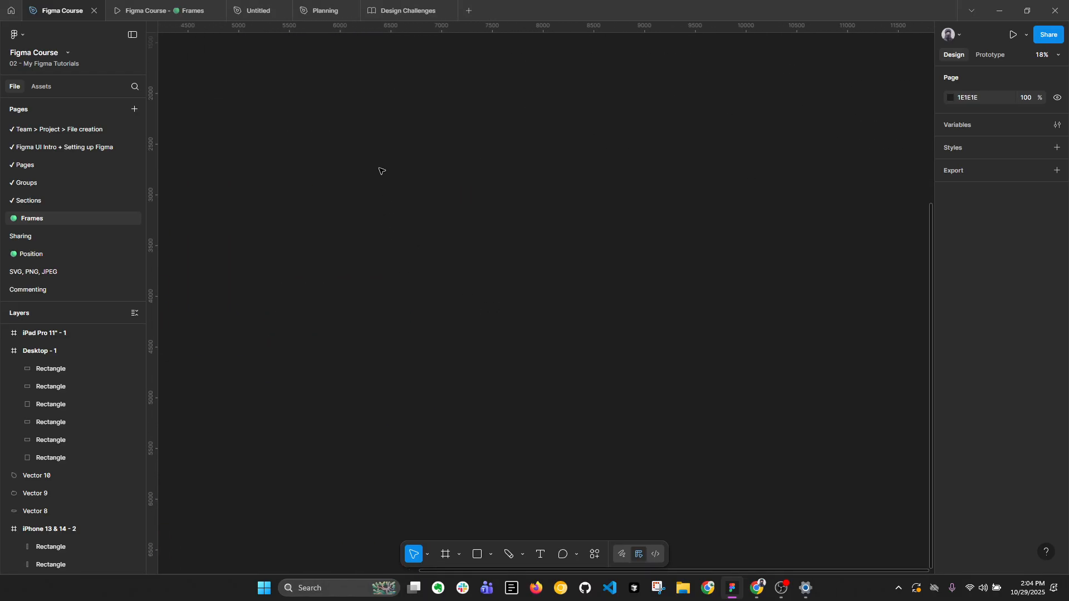
key(alt+l)
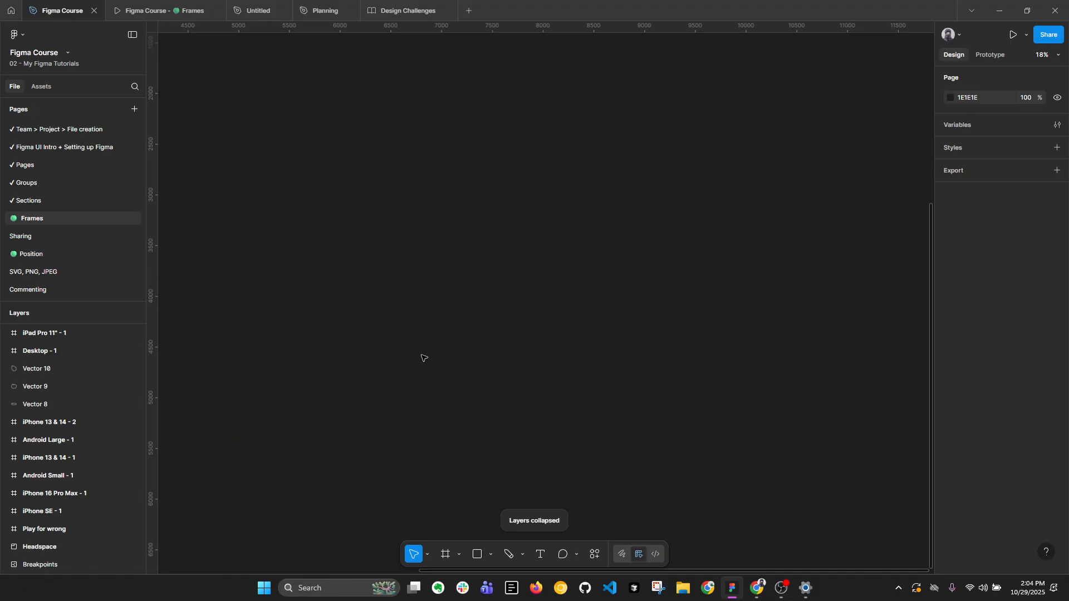
drag(442, 294, 886, 299)
drag(362, 163, 642, 304)
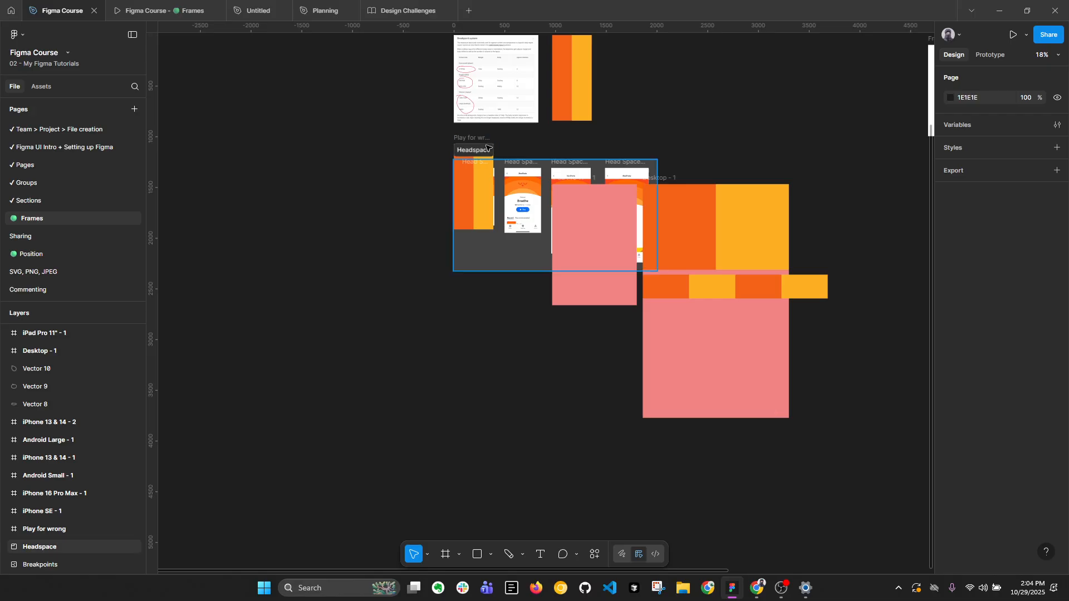
click(494, 192)
drag(495, 193, 487, 475)
drag(470, 405, 453, 203)
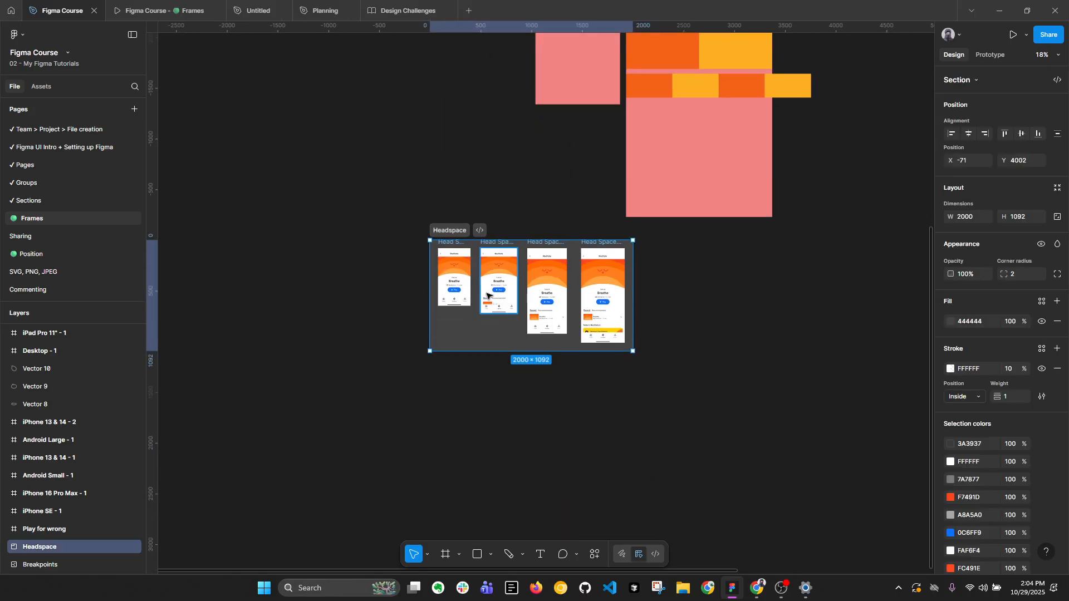
Shift the Headspace section to about Y 4066 and set its X position to 0.
scroll(484, 293, up, 3)
drag(393, 177, 399, 189)
scroll(573, 276, up, 2)
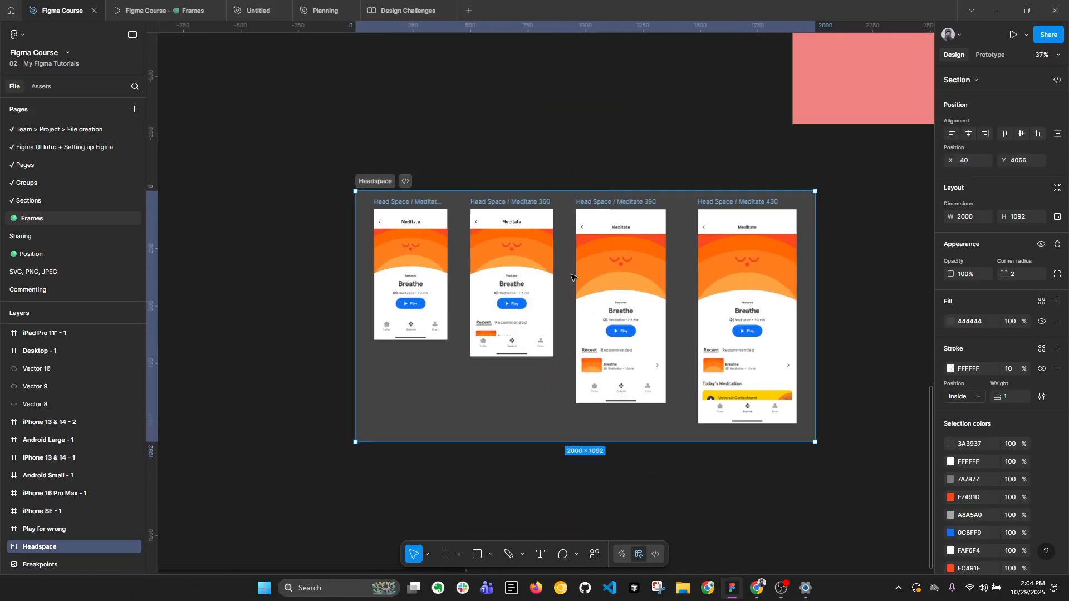
drag(705, 316, 673, 272)
click(969, 160)
text(0)
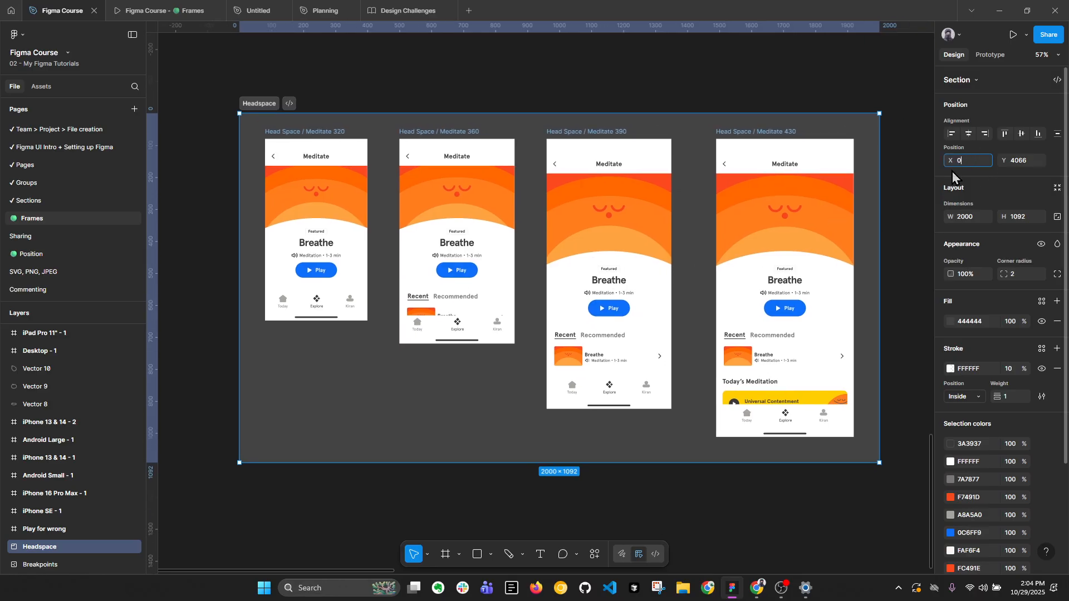
key(Return)
Inspect the Head Space / Meditate 320 and Meditate 360 frames, comparing their sizes and visible content.
click(333, 131)
scroll(361, 152, up, 2)
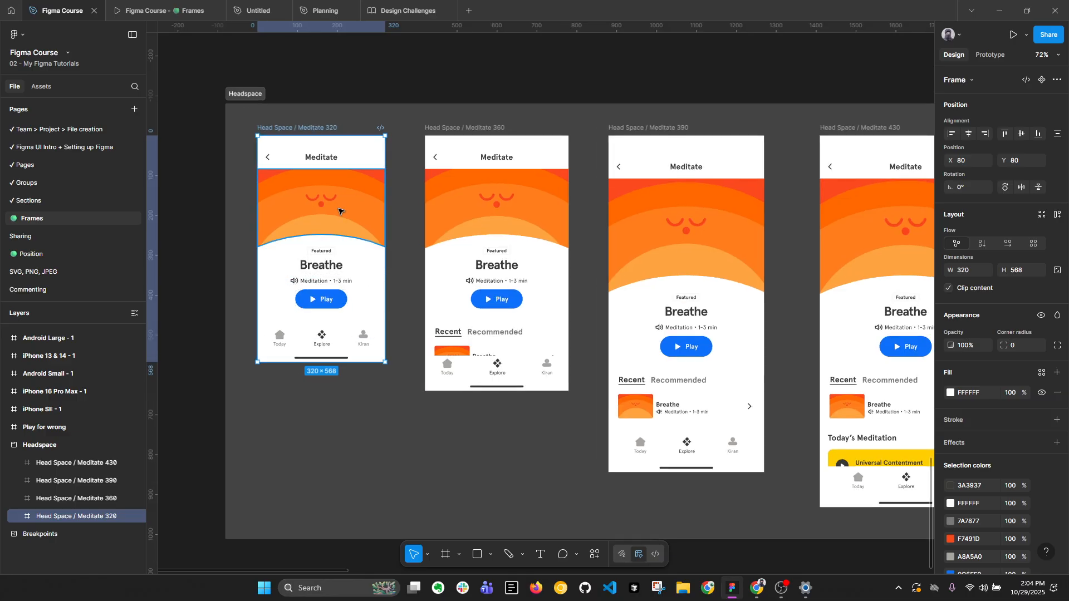
scroll(397, 267, up, 2)
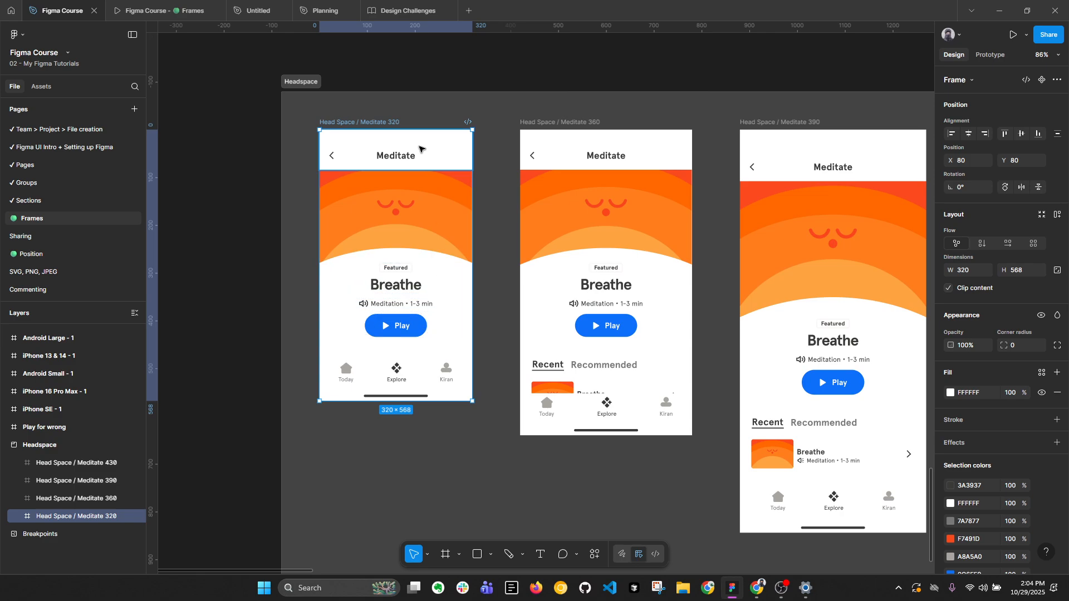
drag(549, 349, 453, 232)
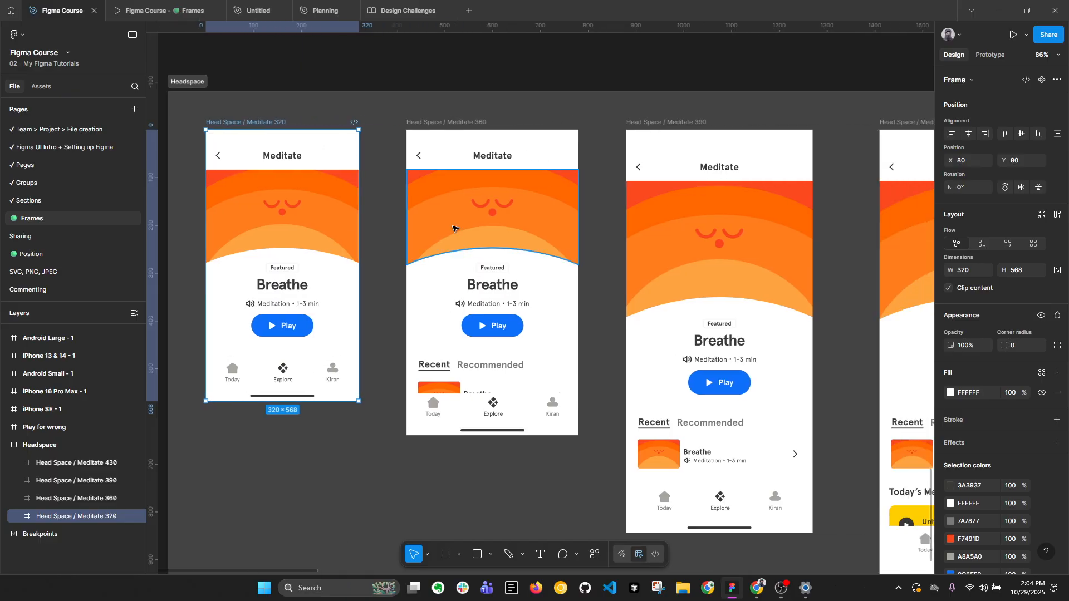
click(475, 135)
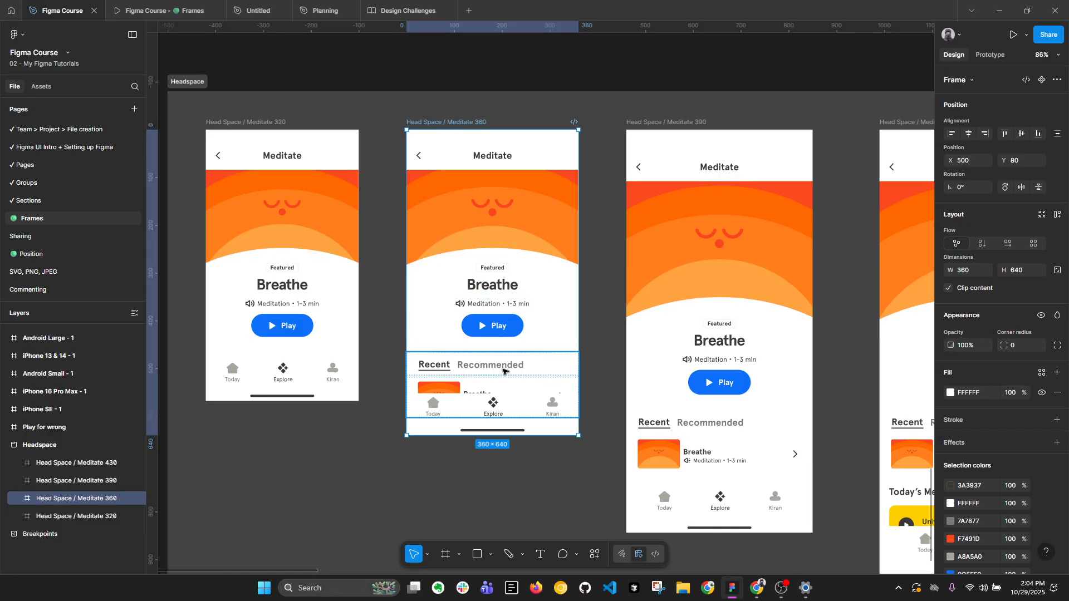
Inspect the Head Space / Meditate 390 and Meditate 430 frames, comparing their sizes and visible content.
drag(612, 359, 456, 363)
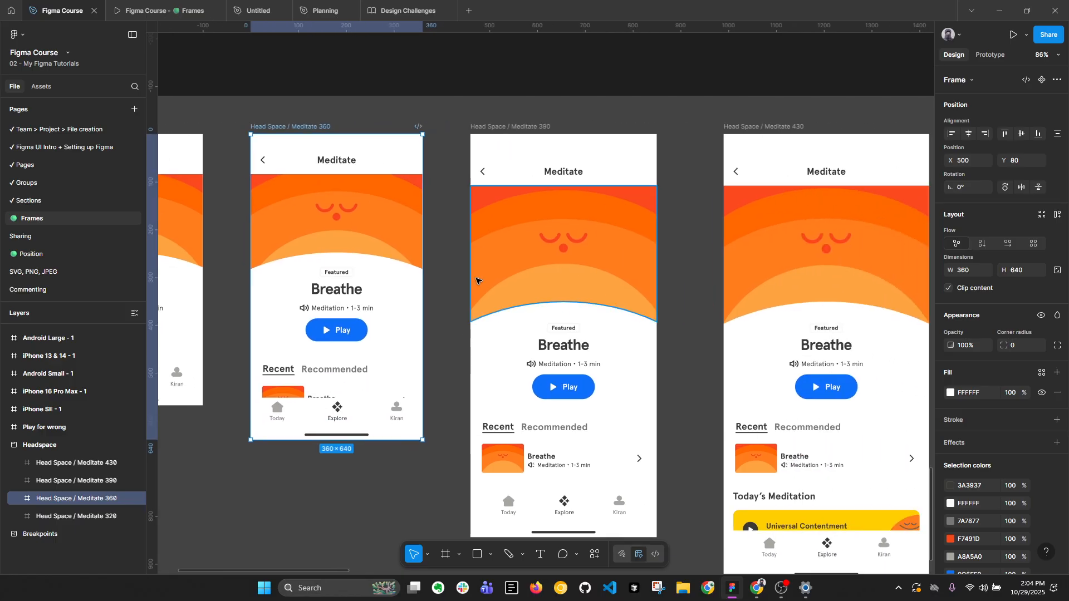
click(509, 127)
drag(584, 212, 497, 167)
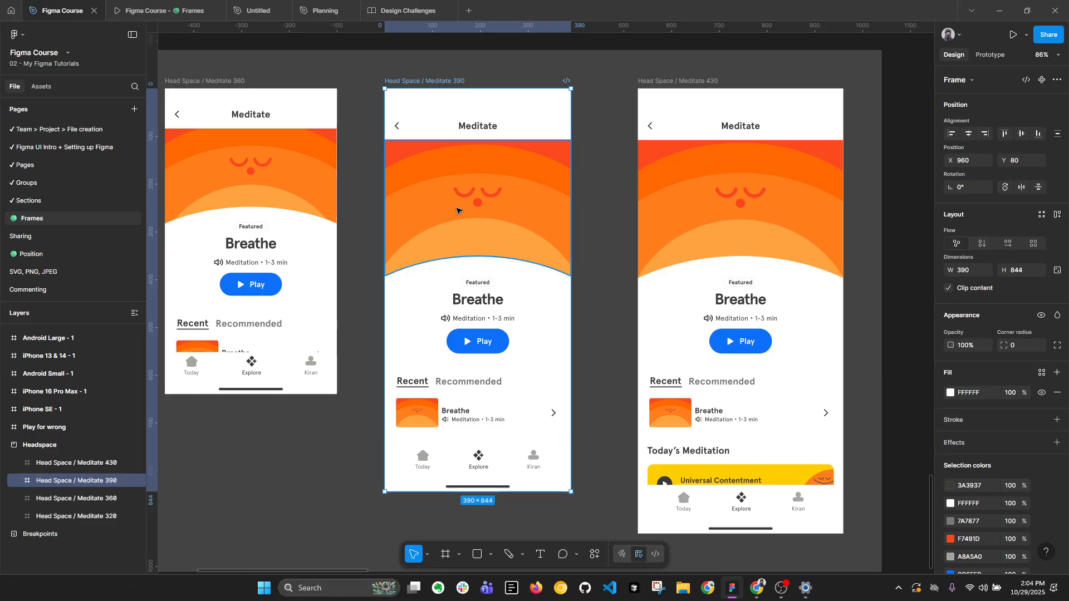
key(alt+l)
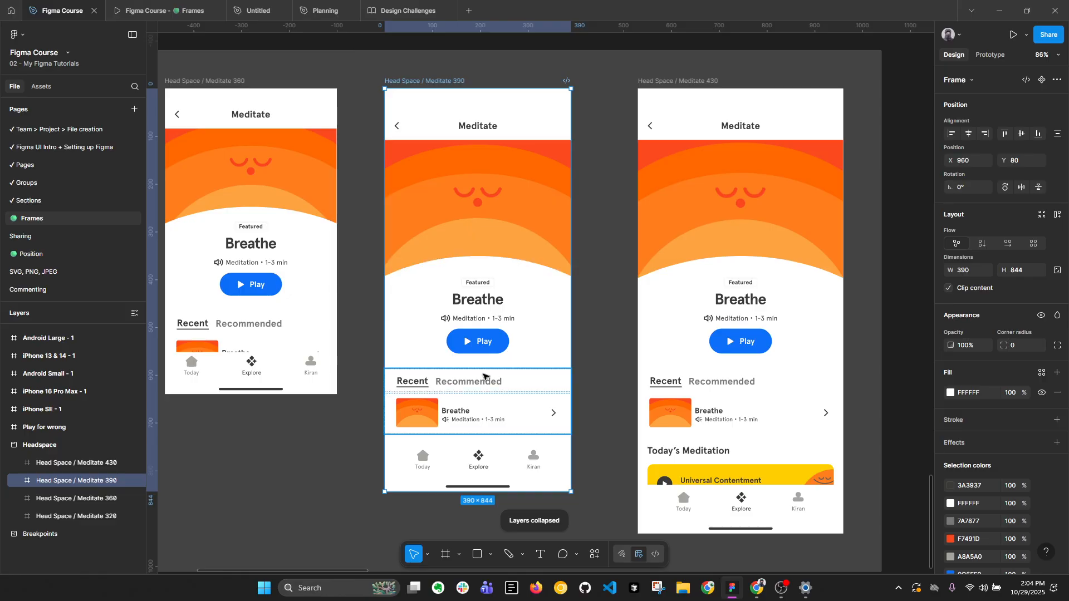
drag(732, 409, 612, 381)
scroll(618, 385, down, 1)
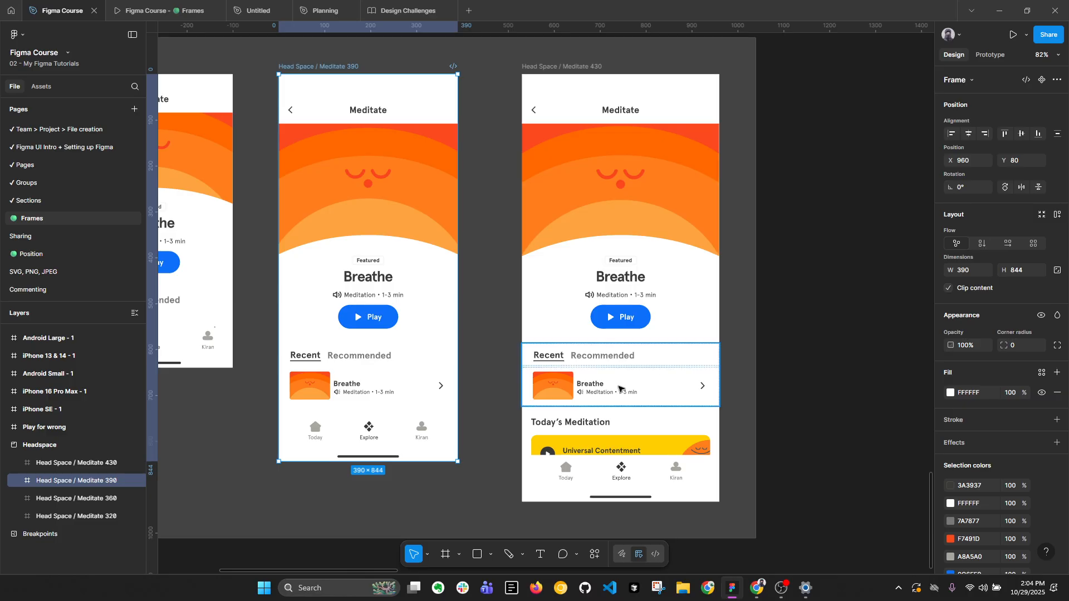
click(595, 67)
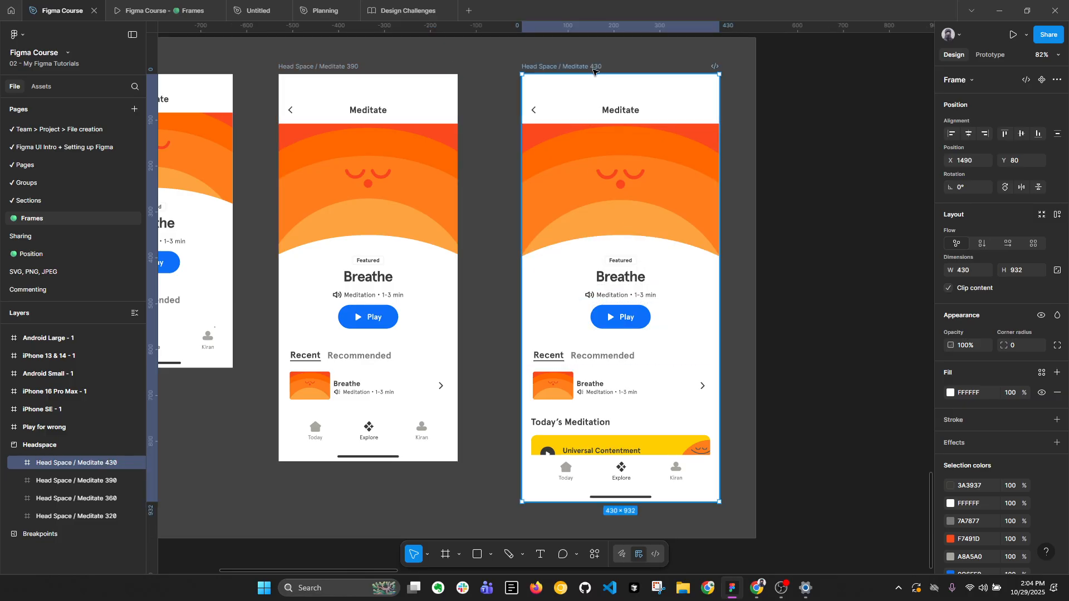
Compare the dimensions and visible content of the Head Space / Meditate 390 frame with the Meditate 430 frame.
click(339, 66)
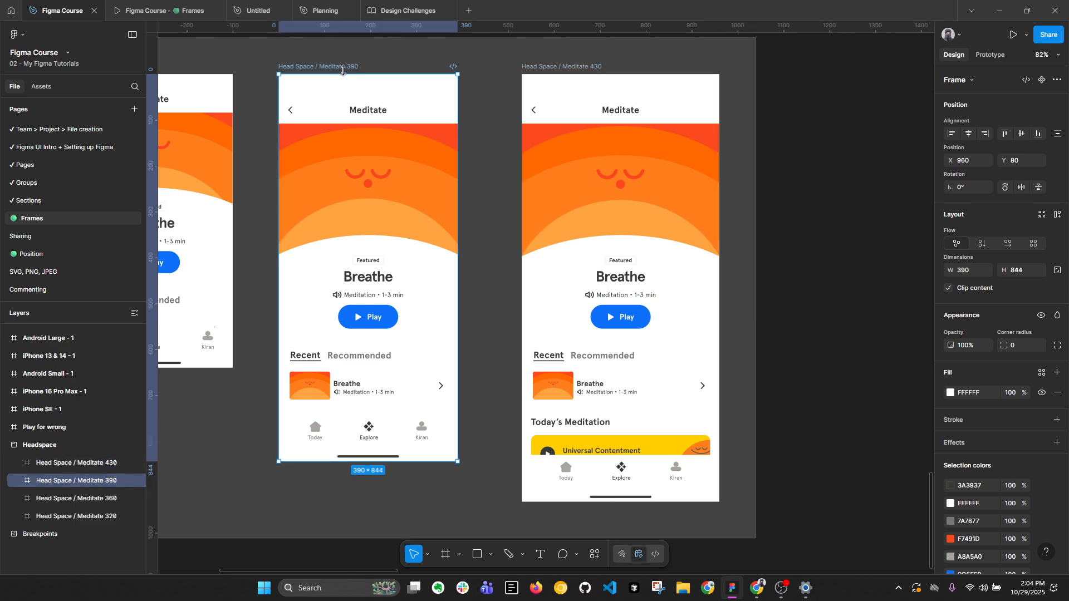
click(576, 68)
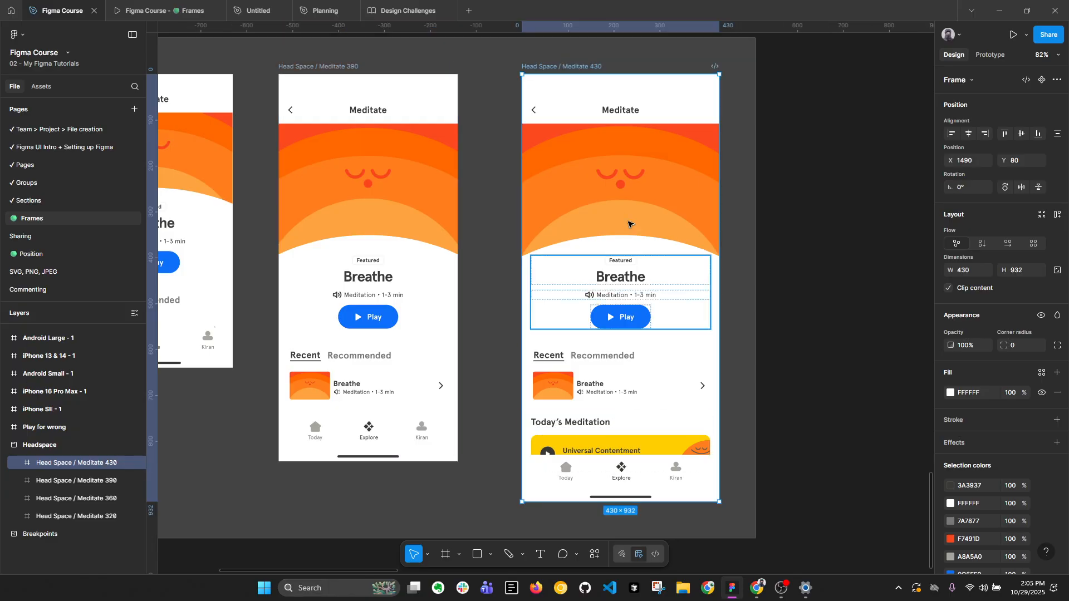
scroll(704, 403, down, 3)
drag(710, 353, 869, 343)
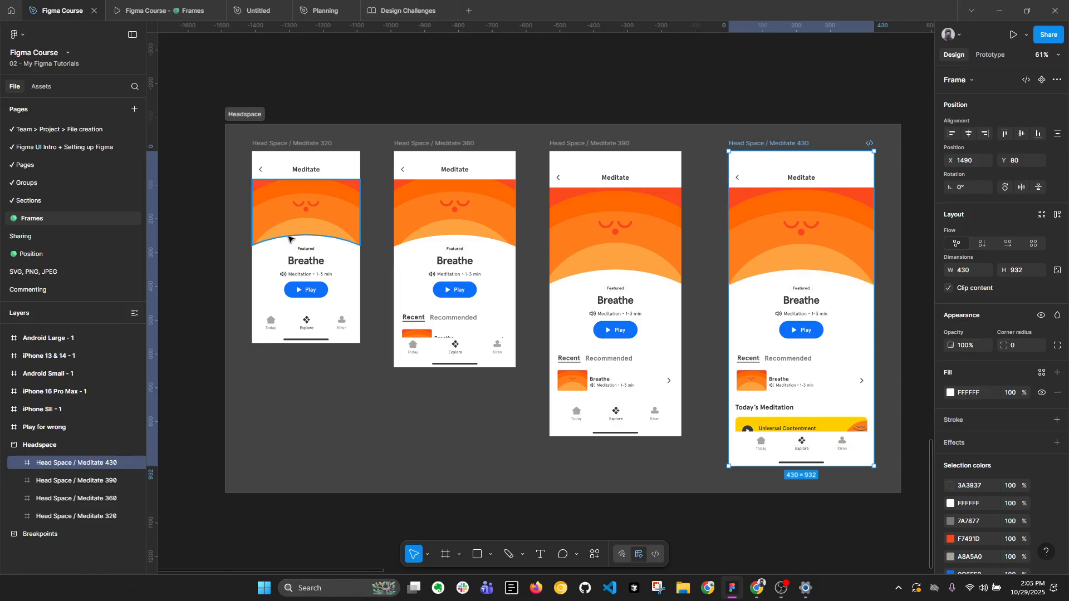
Duplicate the Head Space / Meditate 430 frame onto the empty canvas beside the Headspace section, at about X 2119, Y 4156.
drag(865, 227, 572, 219)
drag(517, 138, 753, 141)
scroll(692, 241, left, 4)
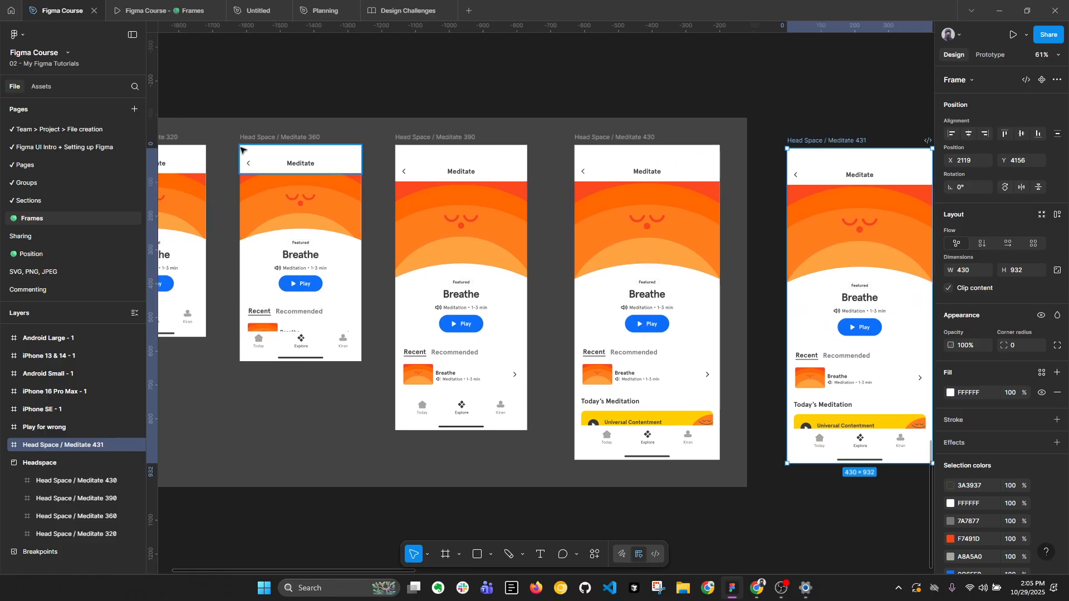
drag(850, 141, 638, 154)
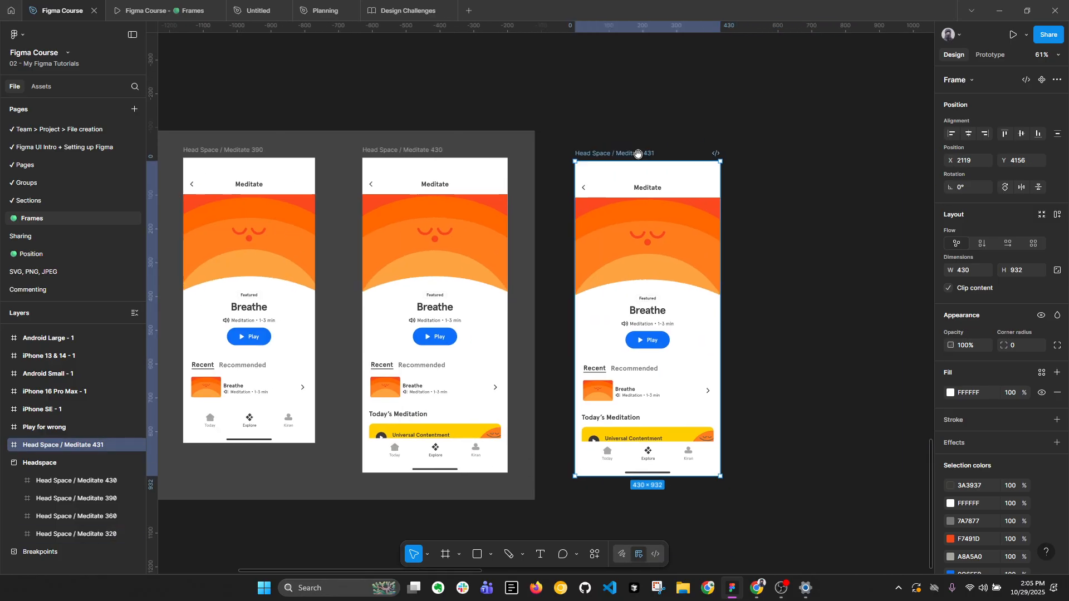
Scale the duplicated Meditate frame proportionally with its contents to a width of 320.
key(k)
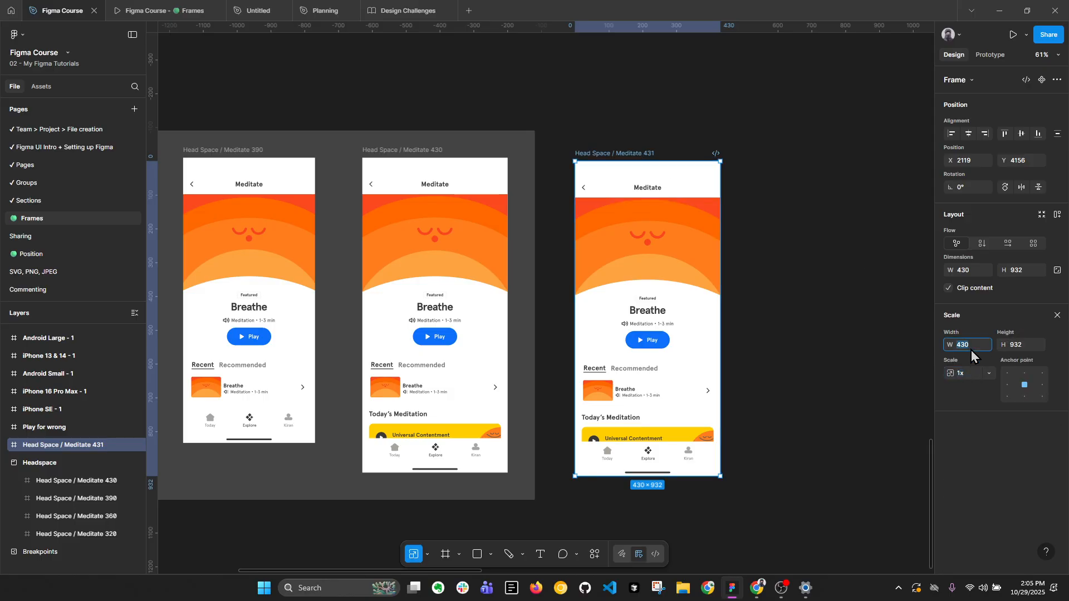
key(Return)
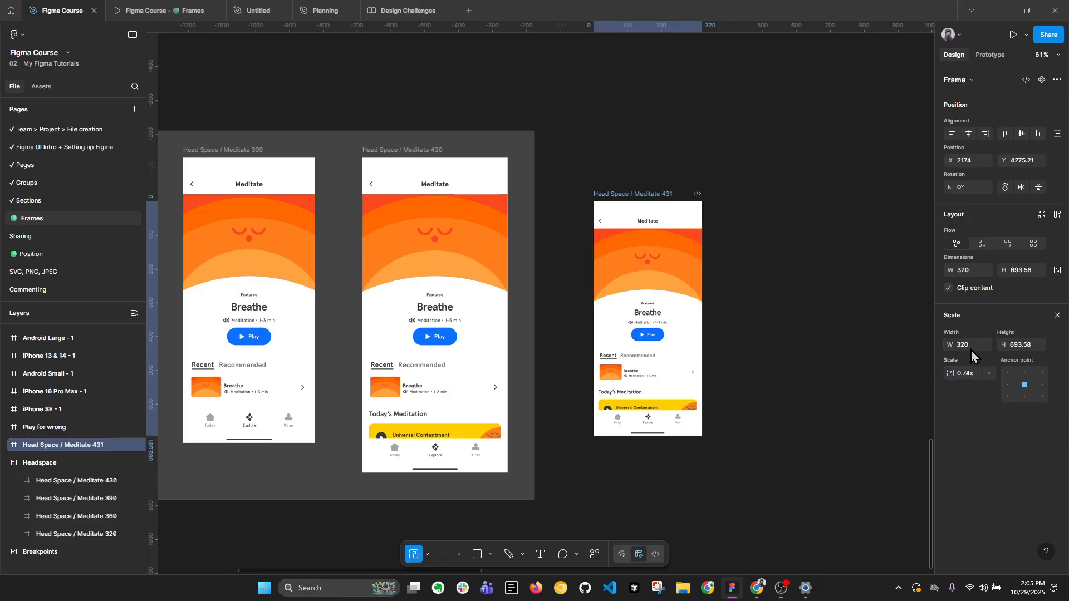
scroll(741, 340, up, 4)
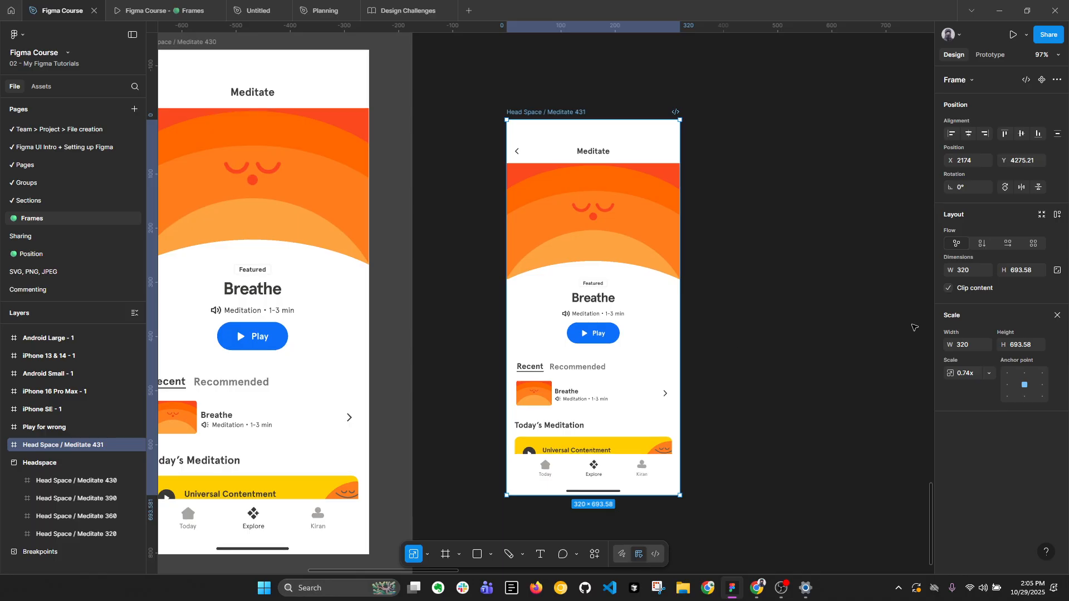
click(1060, 315)
scroll(891, 331, down, 3)
click(774, 338)
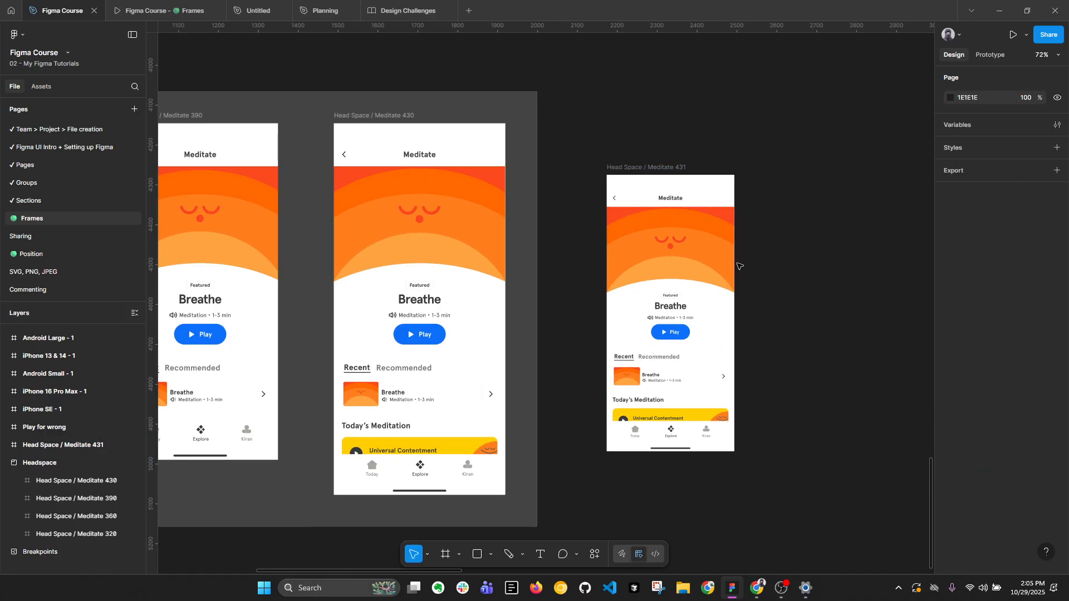
Check the size of the Head Space / Meditate 360 frame and set the scaled copy's height to 640.
click(666, 166)
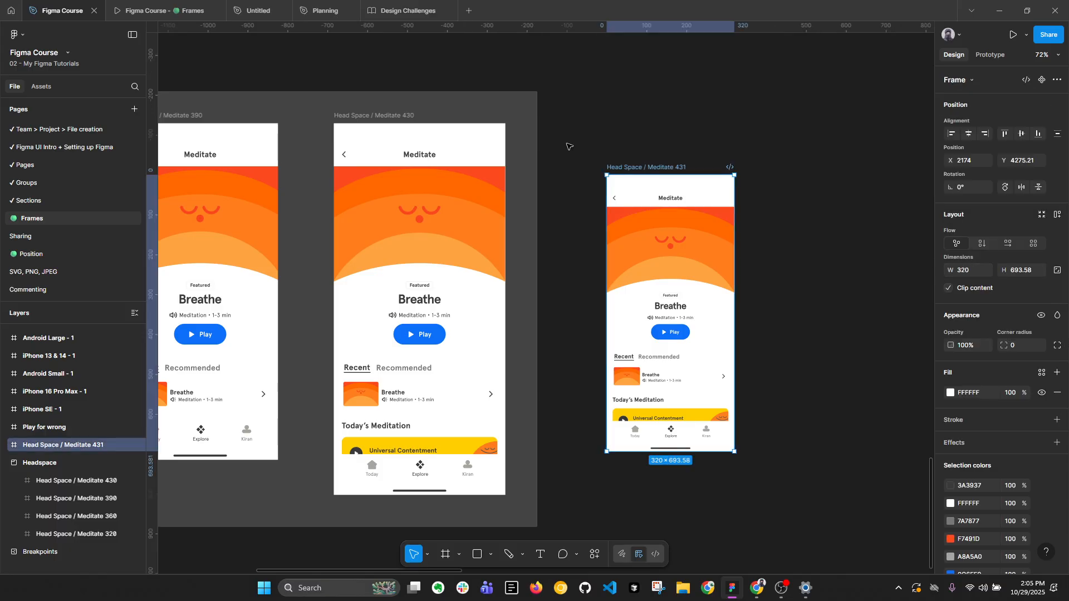
scroll(804, 333, down, 3)
click(236, 172)
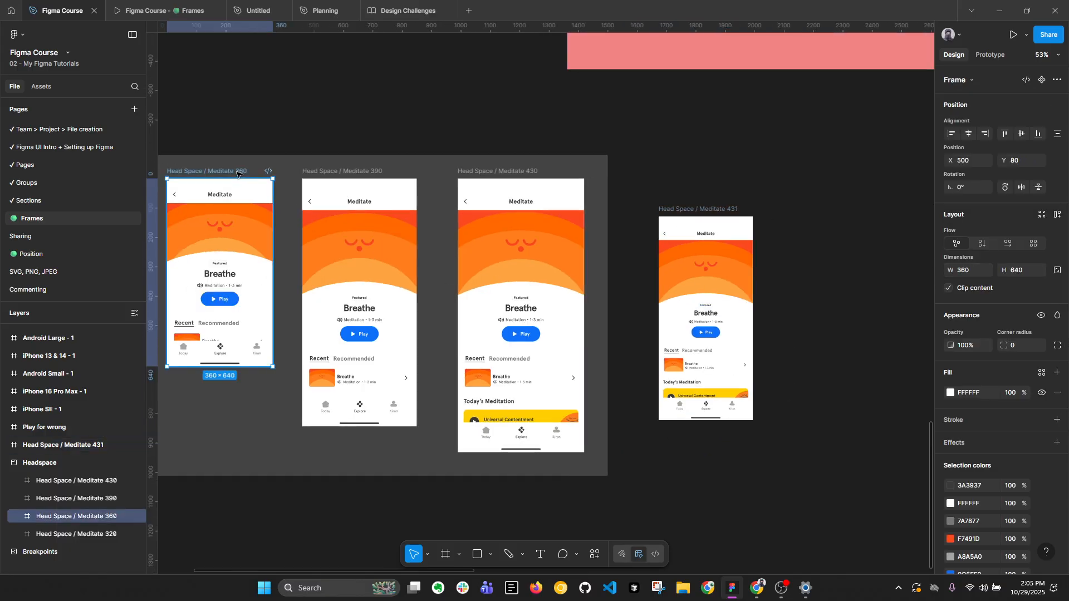
click(708, 209)
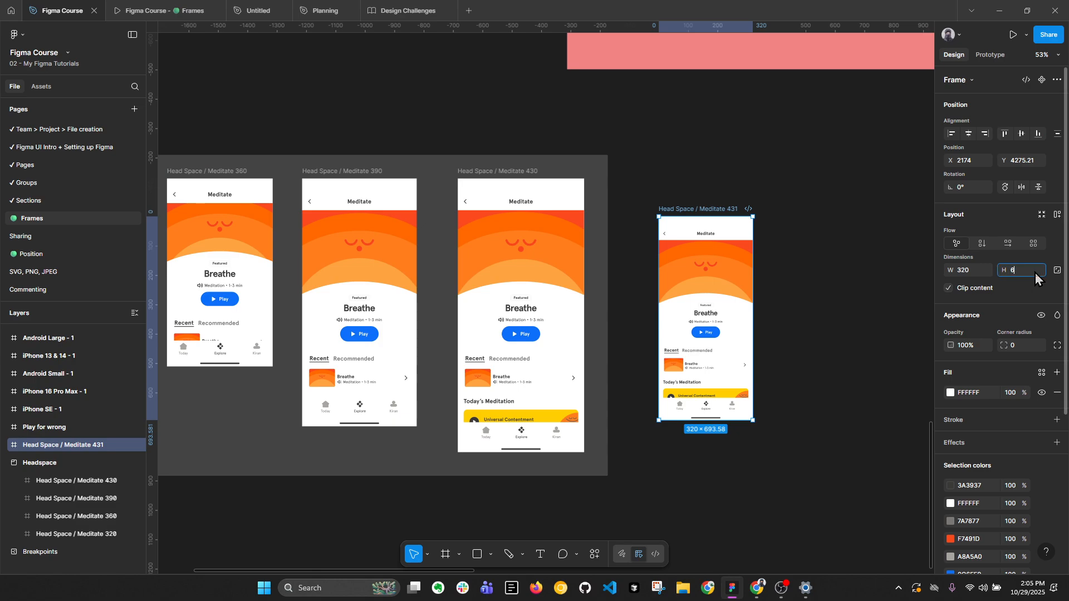
key(Return)
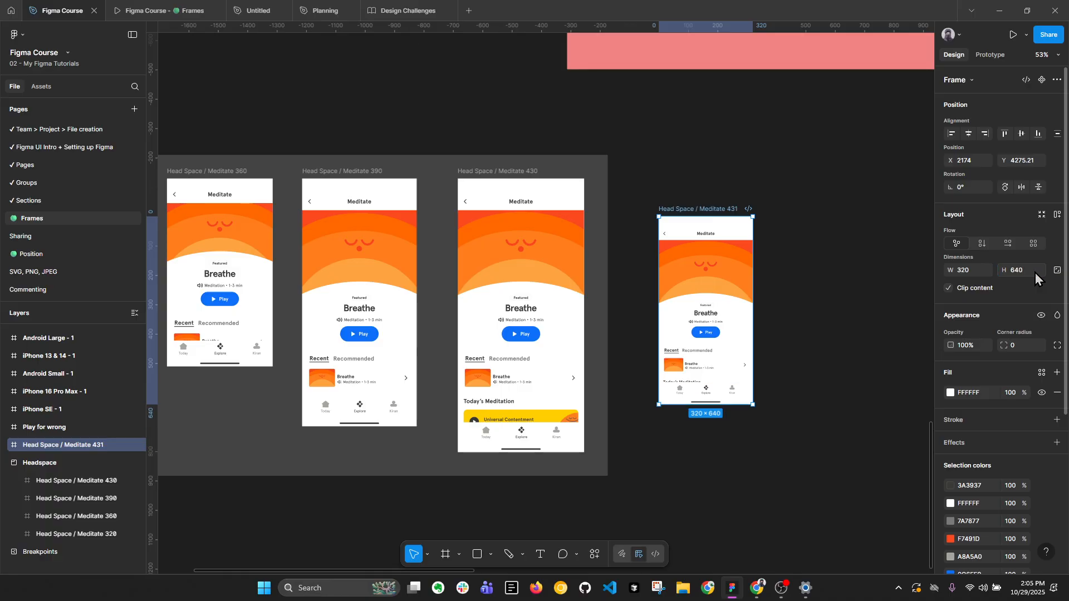
Check the height of the Head Space / Meditate 320 frame and set the scaled copy's height to 568.
scroll(751, 309, up, 1)
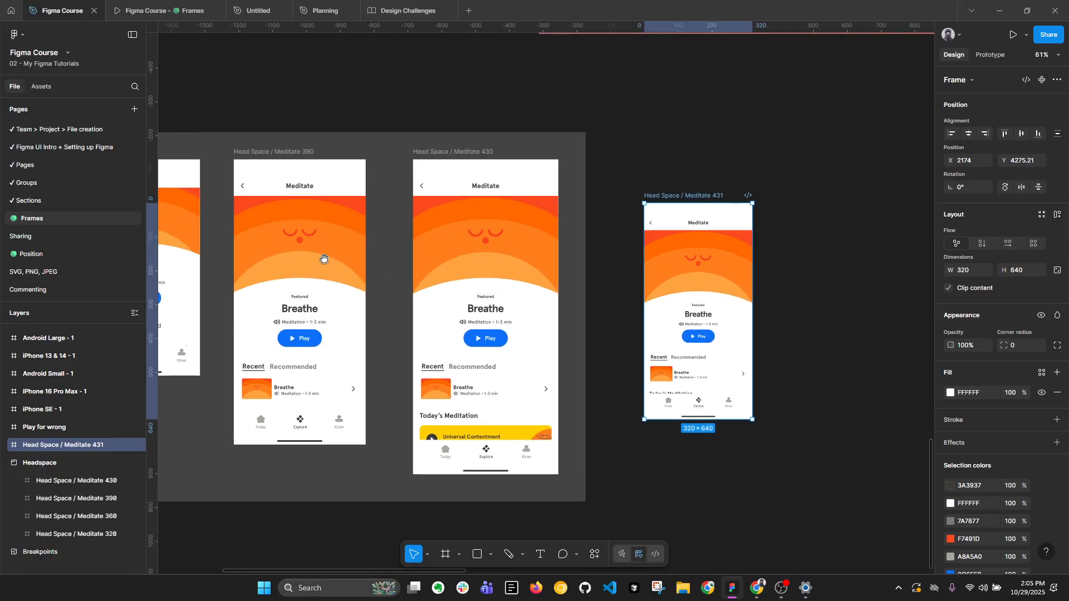
scroll(322, 258, left, 5)
click(224, 150)
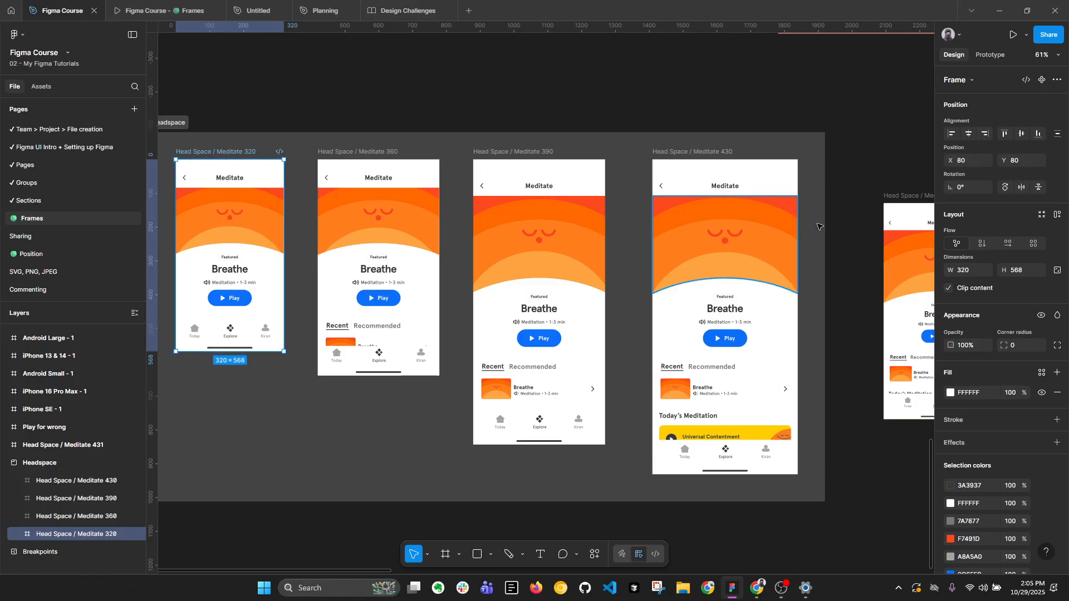
click(1029, 272)
click(842, 111)
drag(842, 111, 351, 124)
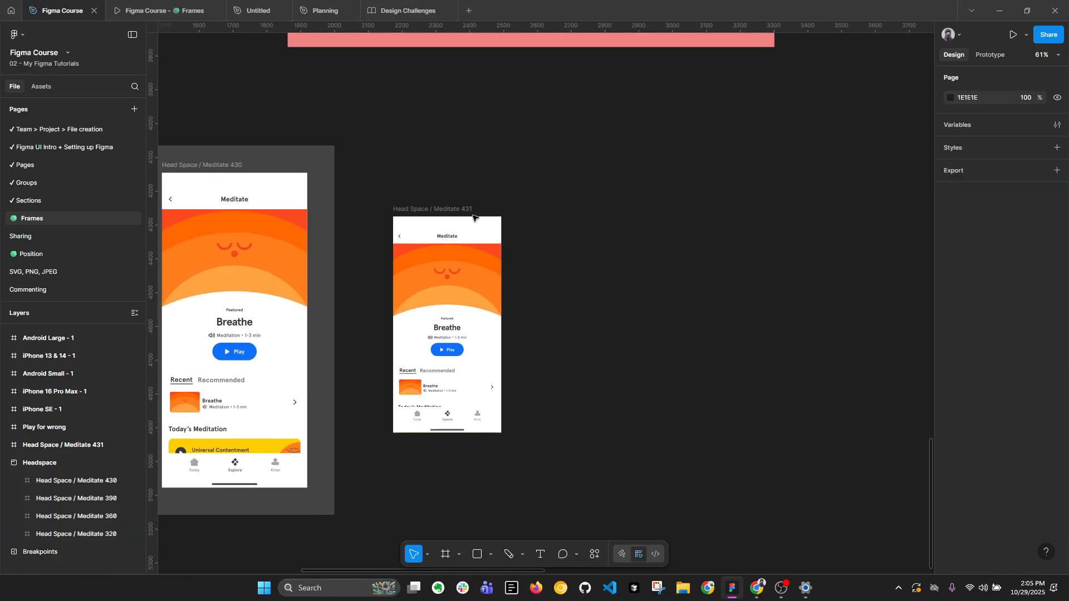
click(423, 209)
click(1029, 273)
double_click(1028, 273)
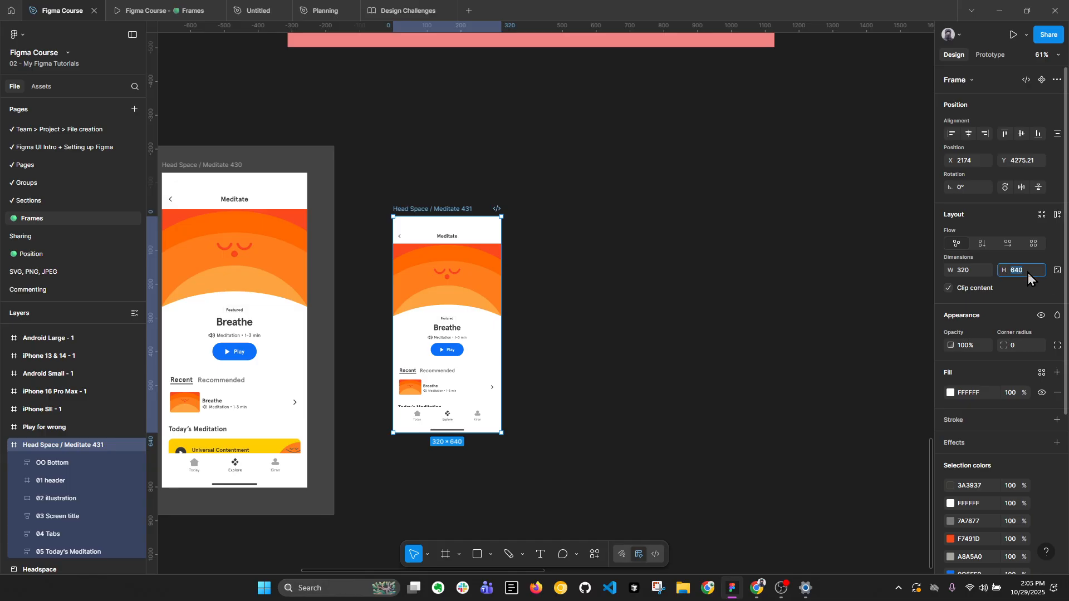
text(568)
key(Return)
Compare the typography of the Breathe title in the Meditate 430 frame with the same title in the scaled copy.
scroll(780, 370, down, 2)
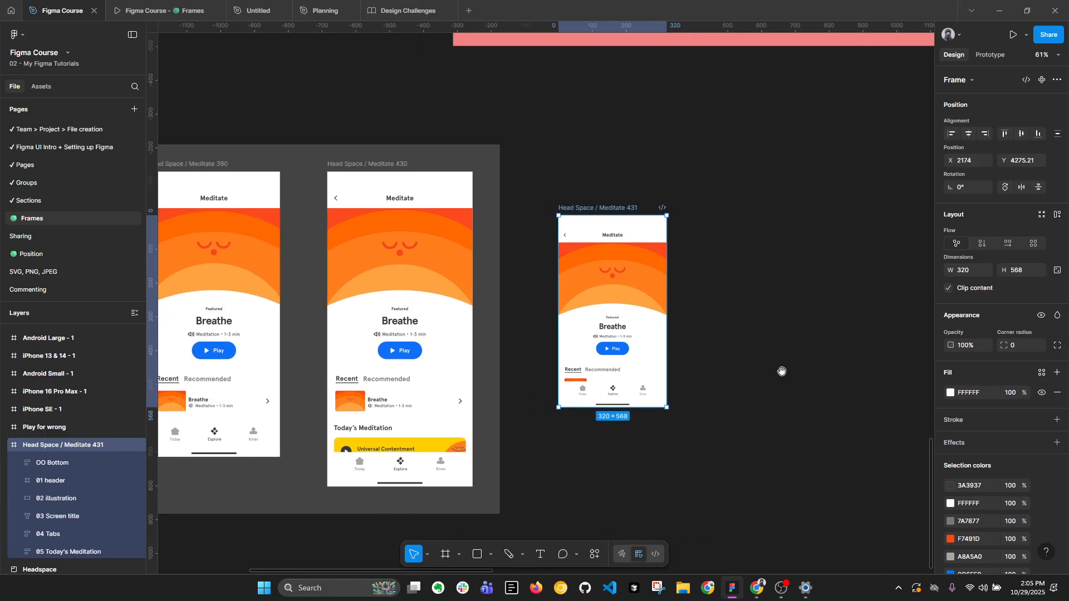
scroll(550, 287, up, 5)
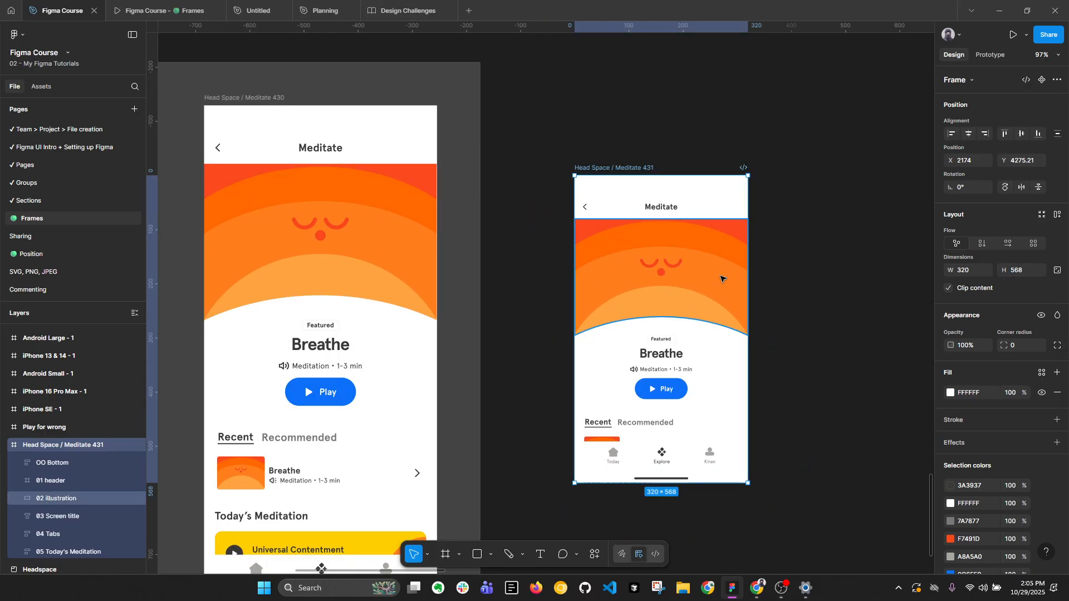
ctrl+click(328, 347)
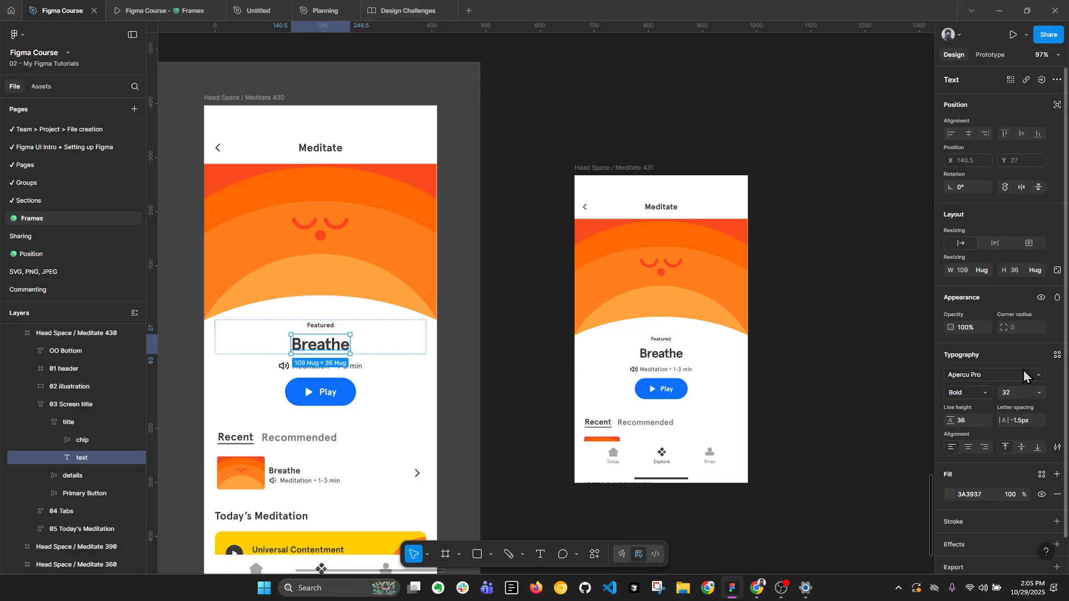
ctrl+click(661, 353)
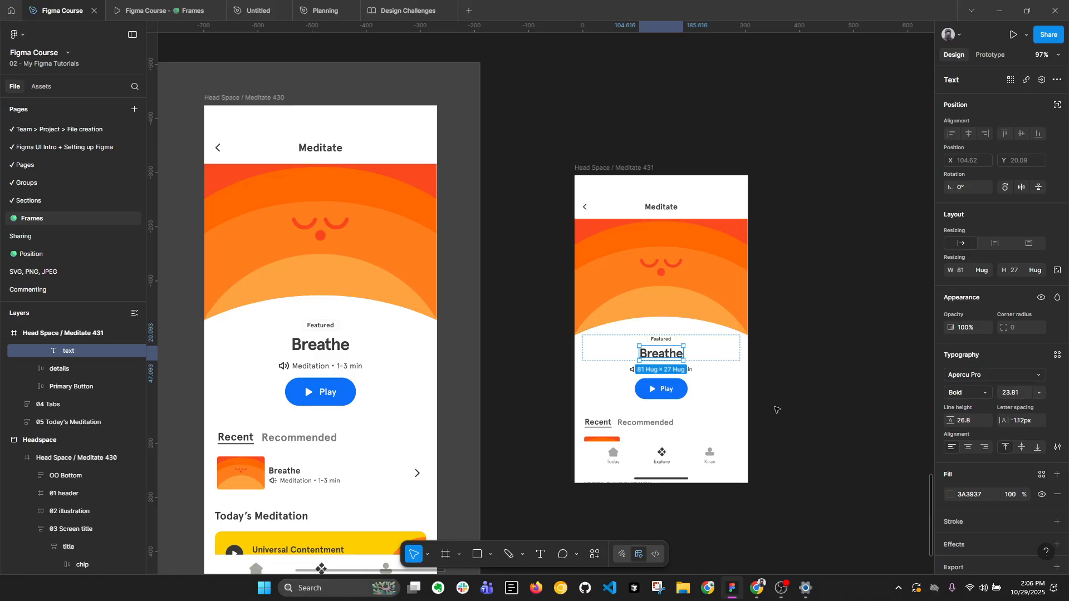
click(792, 365)
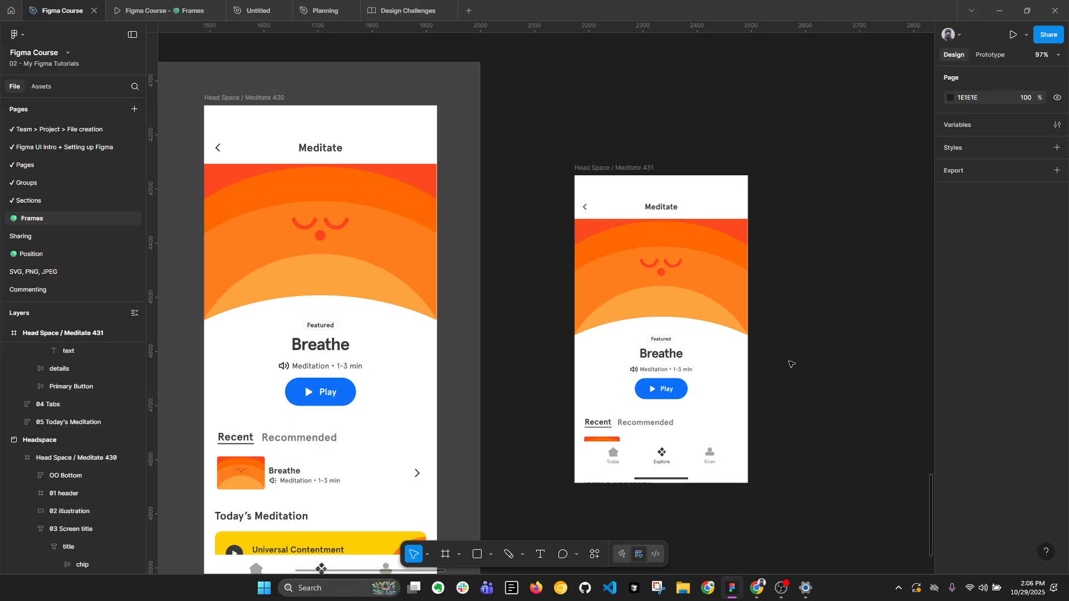
Set the Play button's height in the Head Space / Meditate 430 frame to 56 and increase it to 64.
click(349, 392)
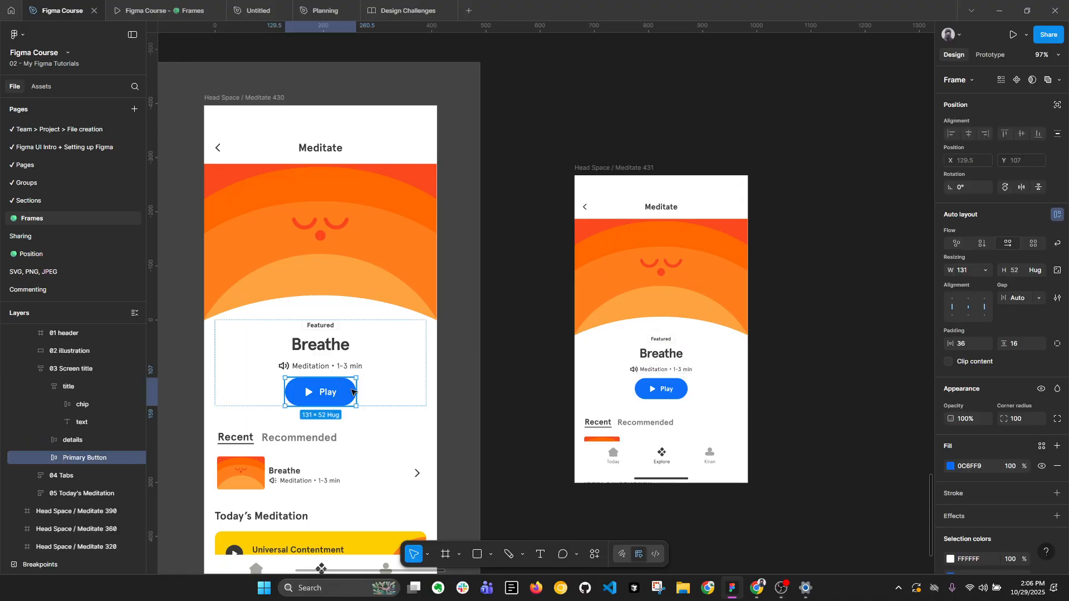
click(1018, 275)
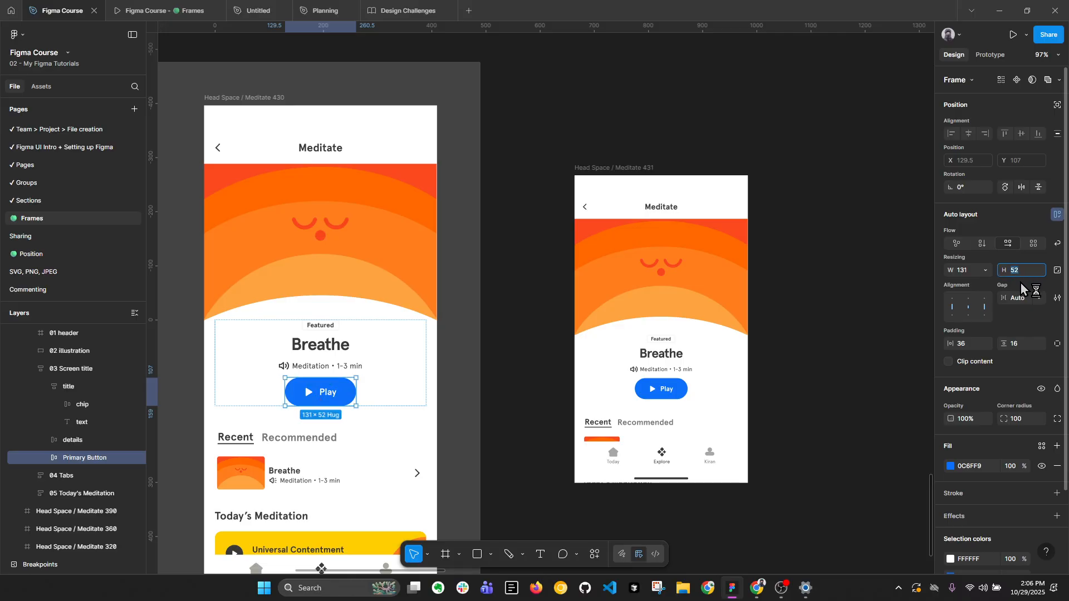
key(Return)
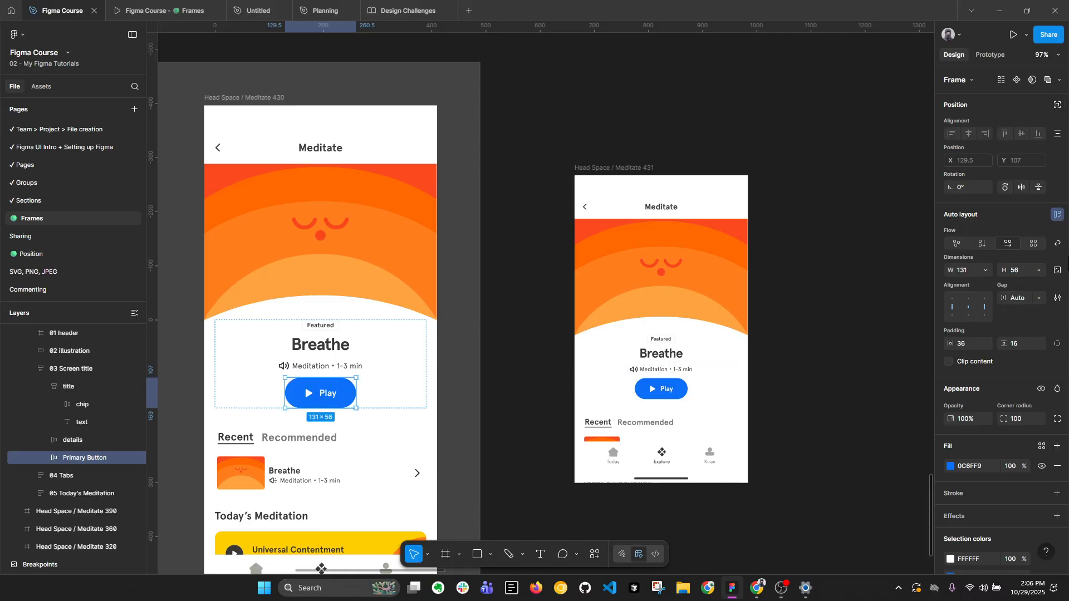
key(Return)
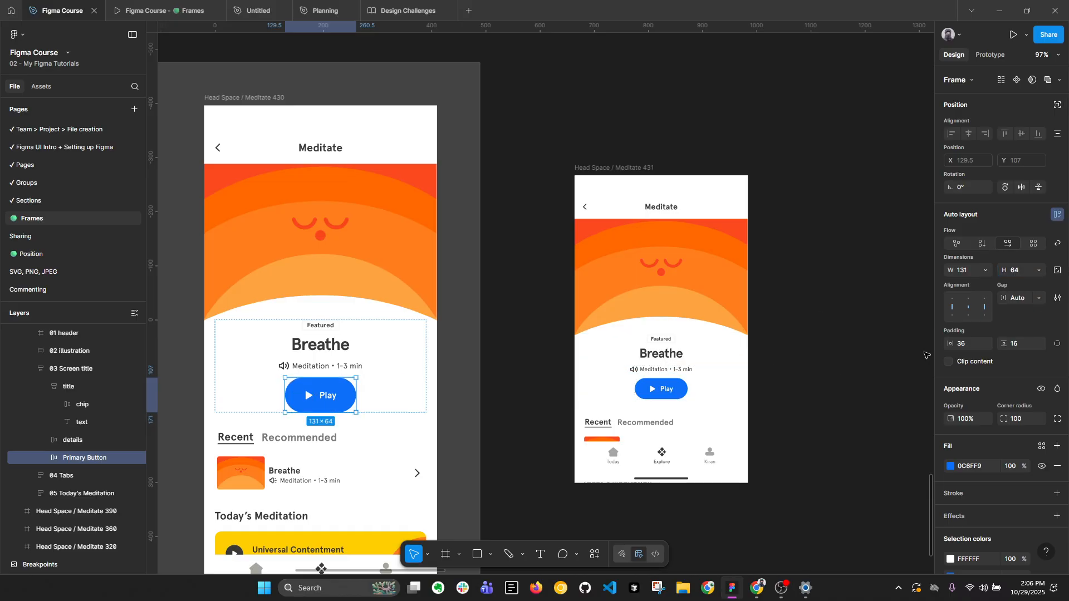
Inspect the dimensions and padding of the Play button in the scaled copy and clear the selection.
click(683, 390)
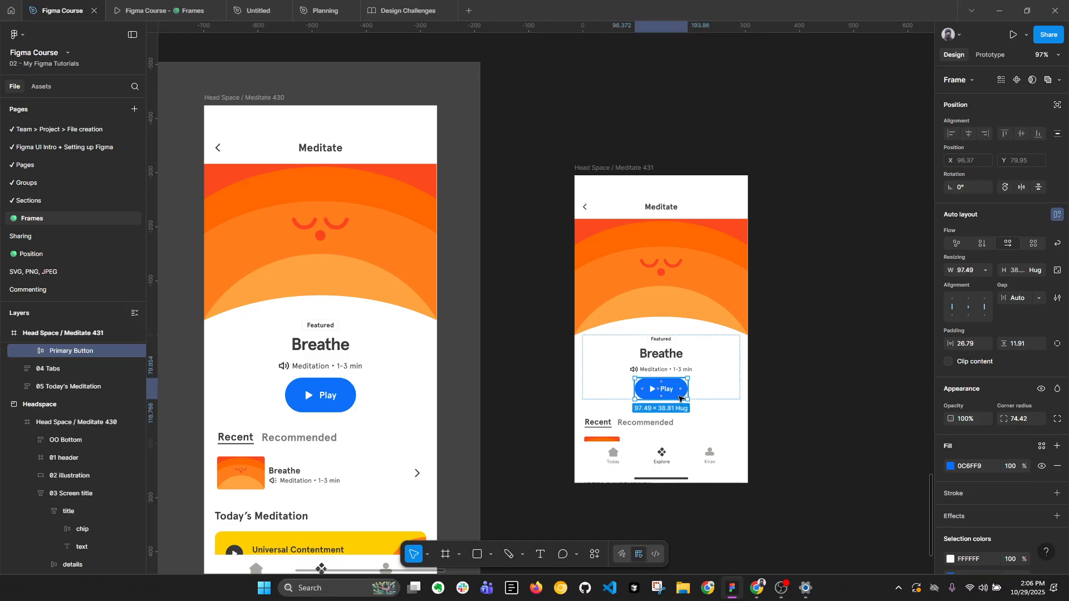
drag(677, 399, 680, 410)
click(787, 395)
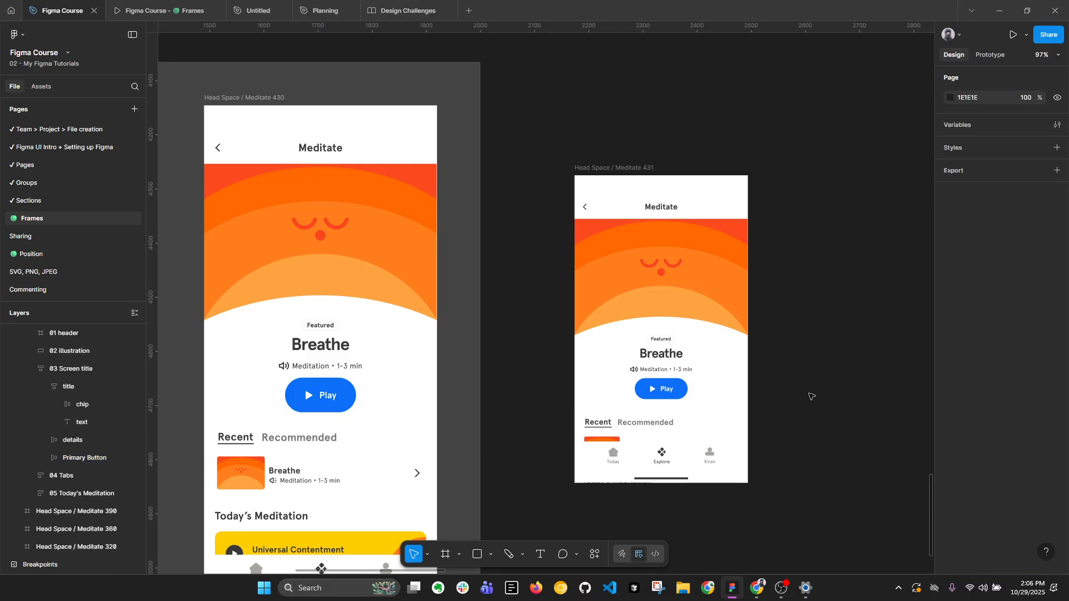
Delete the scaled Head Space / Meditate 431 copy outside the section and collapse the layers.
scroll(854, 355, down, 5)
scroll(853, 356, down, 3)
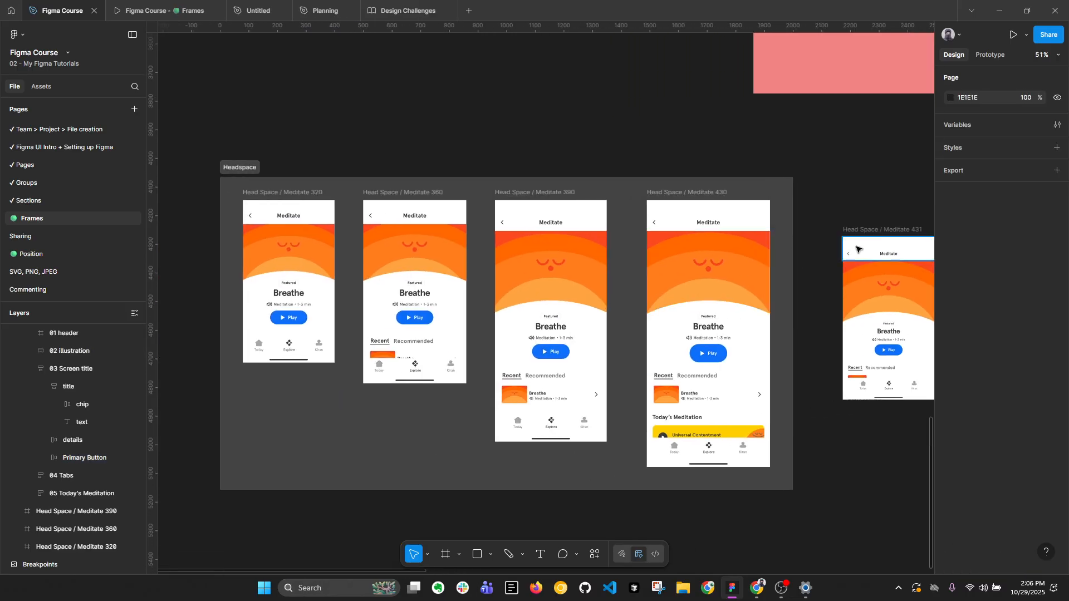
click(867, 229)
key(Delete)
key(alt+l)
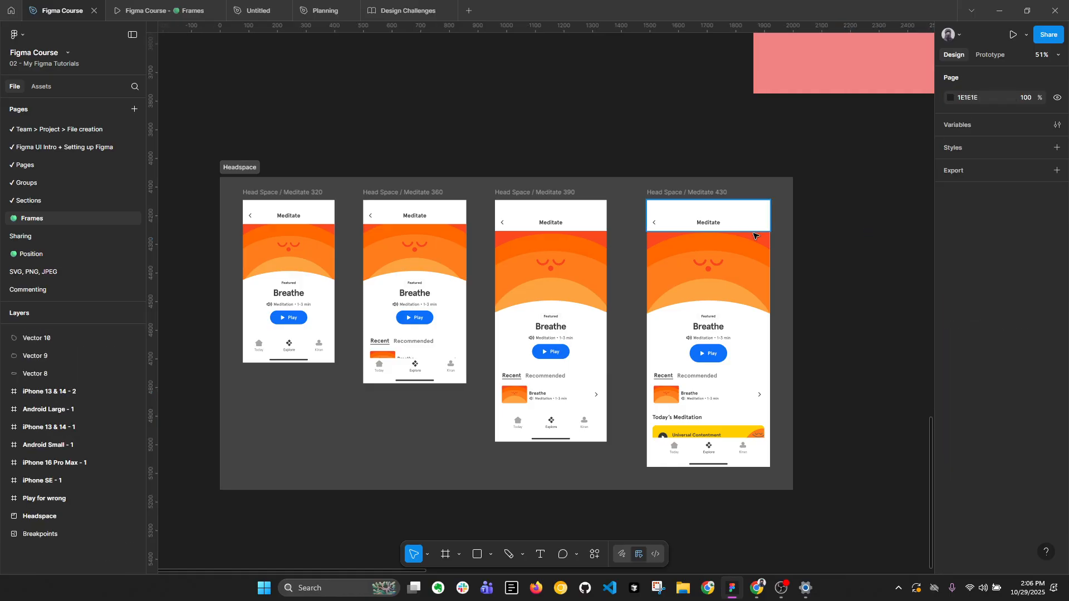
Check the dimensions of the Head Space / Meditate 390 frame and the Meditate 360 frame.
click(525, 190)
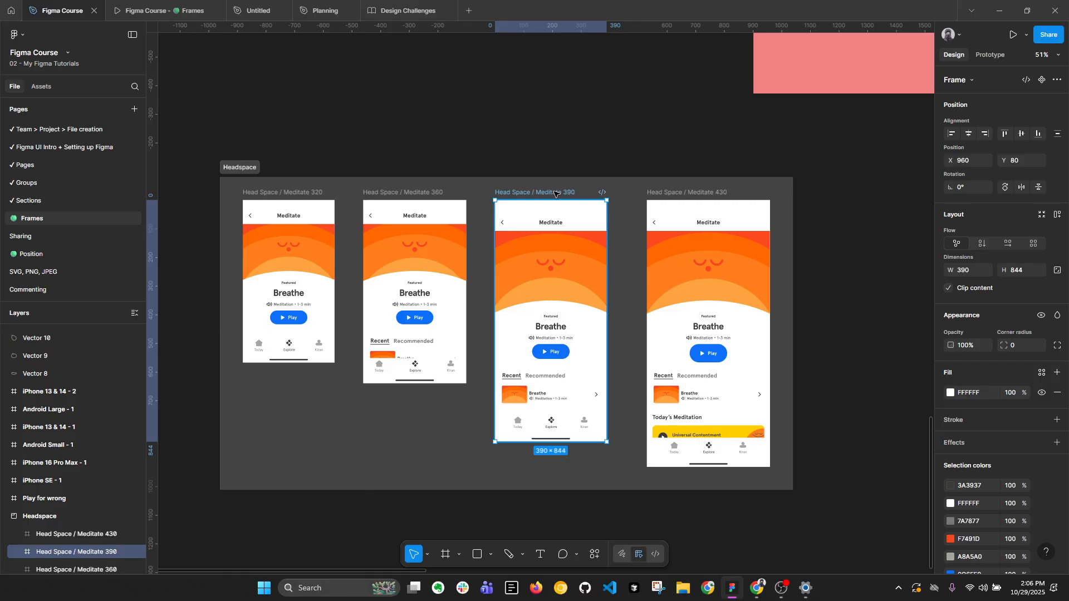
click(433, 193)
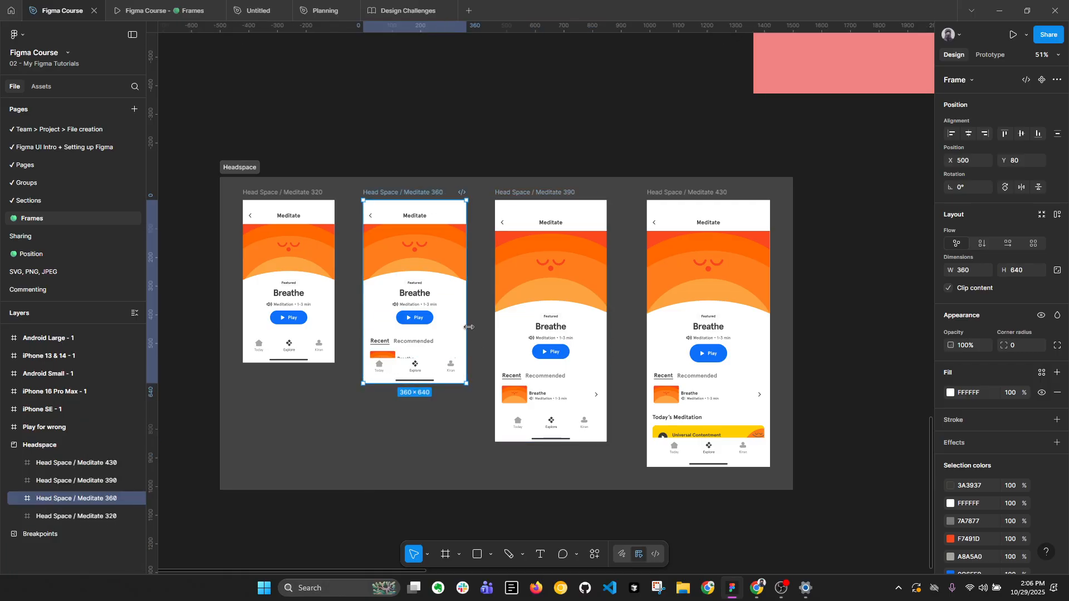
Clear the selection, collapse the layers, and add a Slide 16:9 preset frame on an empty area of the canvas.
scroll(469, 327, down, 3)
drag(654, 228, 196, 334)
drag(599, 253, 267, 253)
drag(699, 218, 483, 166)
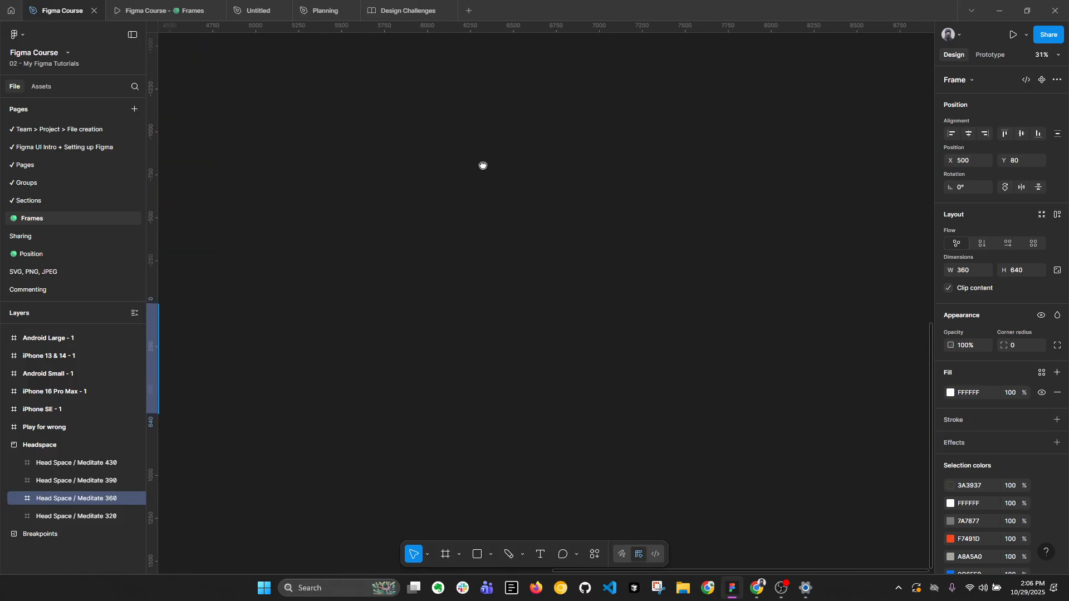
drag(543, 200, 449, 192)
click(529, 198)
key(alt+l)
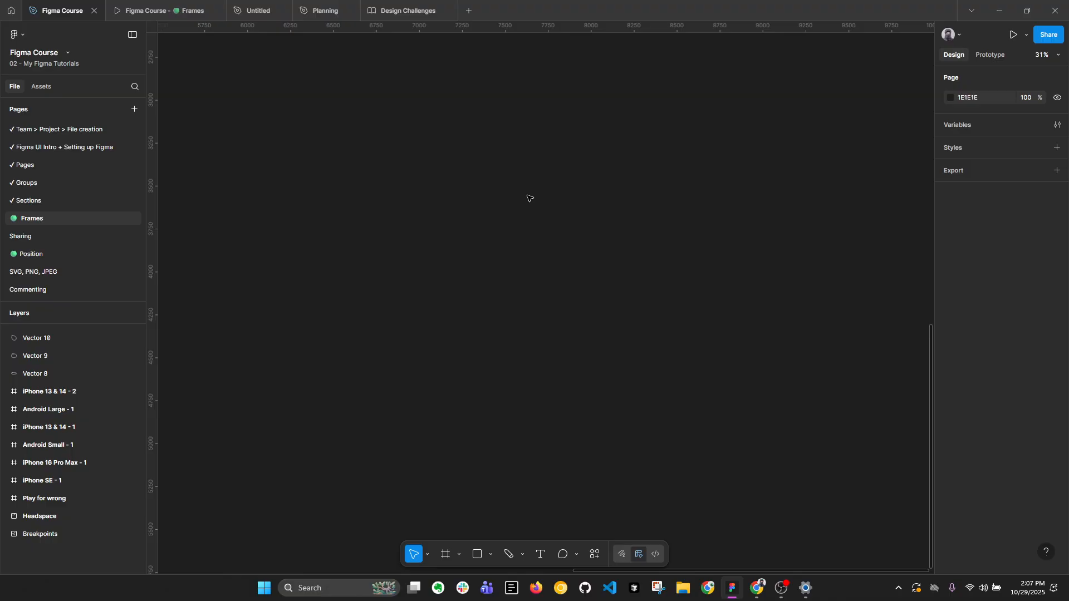
scroll(446, 149, down, 2)
key(f)
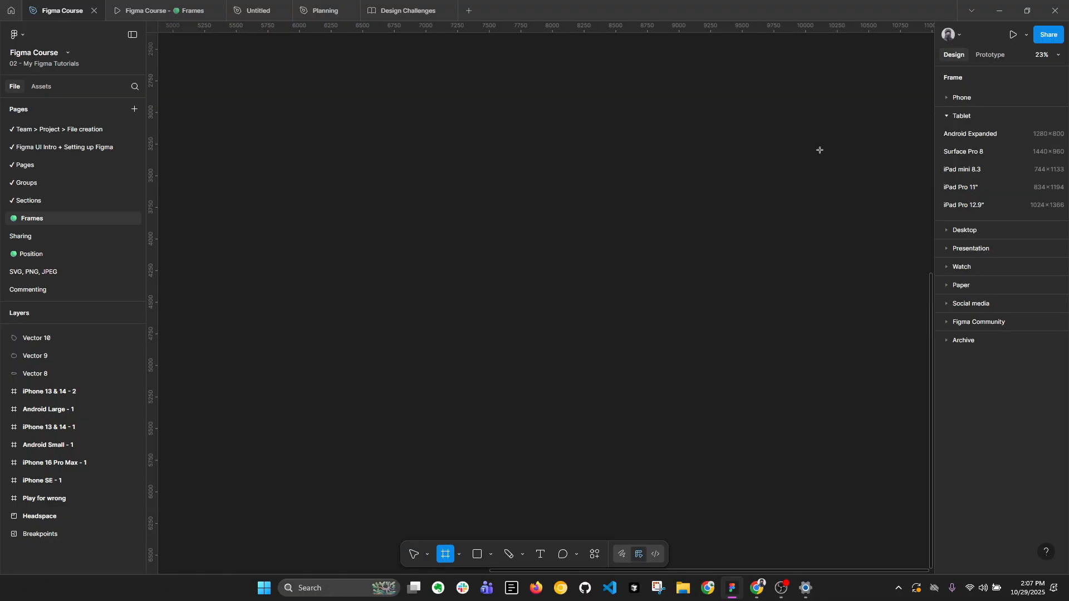
click(947, 246)
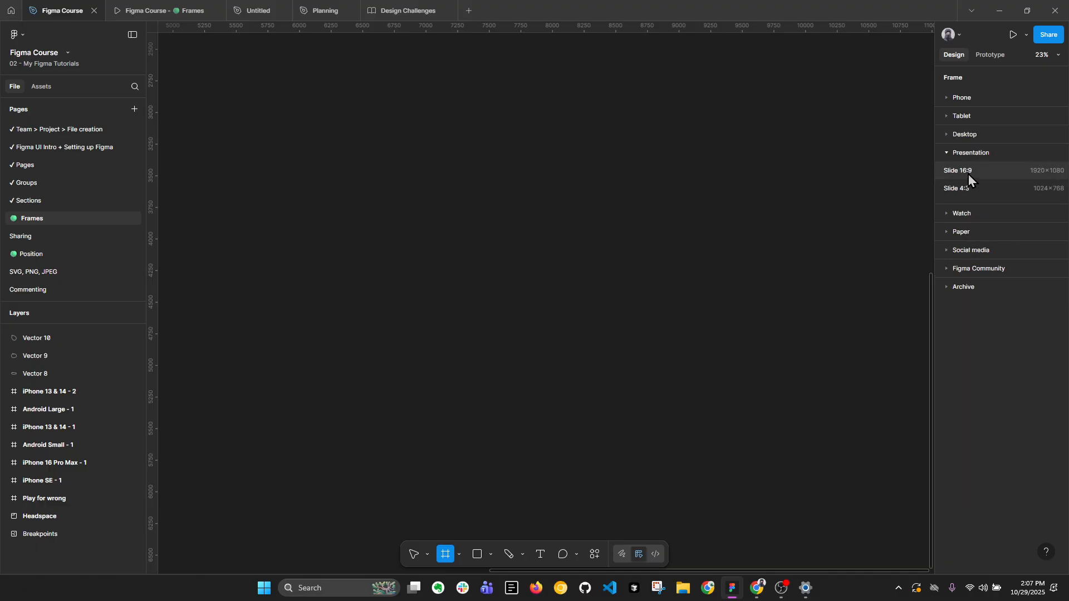
click(1035, 171)
scroll(550, 270, up, 2)
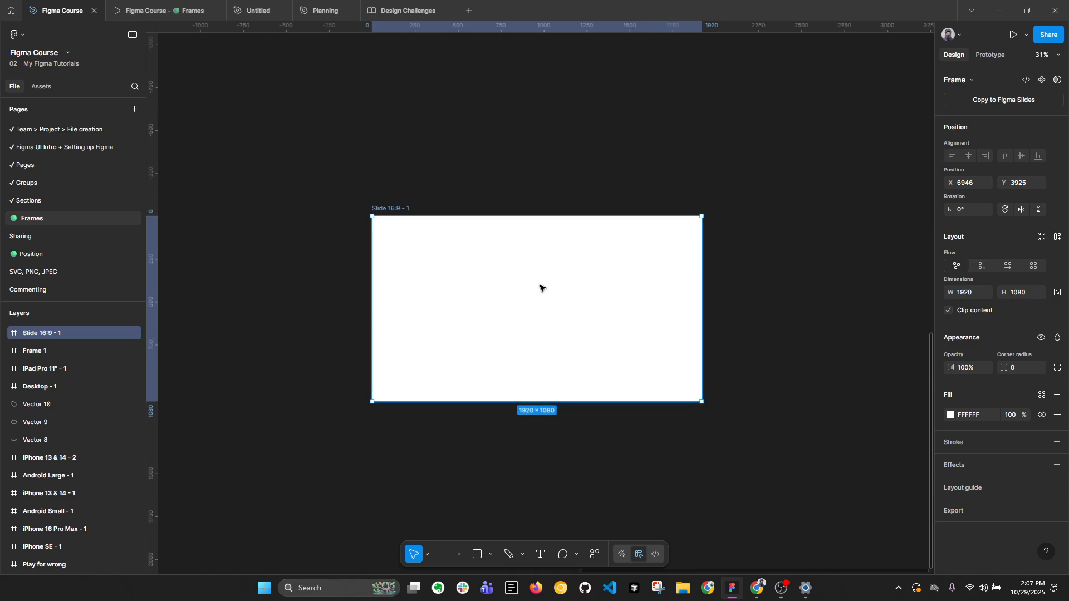
Add a Slide 4:3 preset frame beside the Slide 16:9 frame and line up their top edges.
key(f)
click(1013, 191)
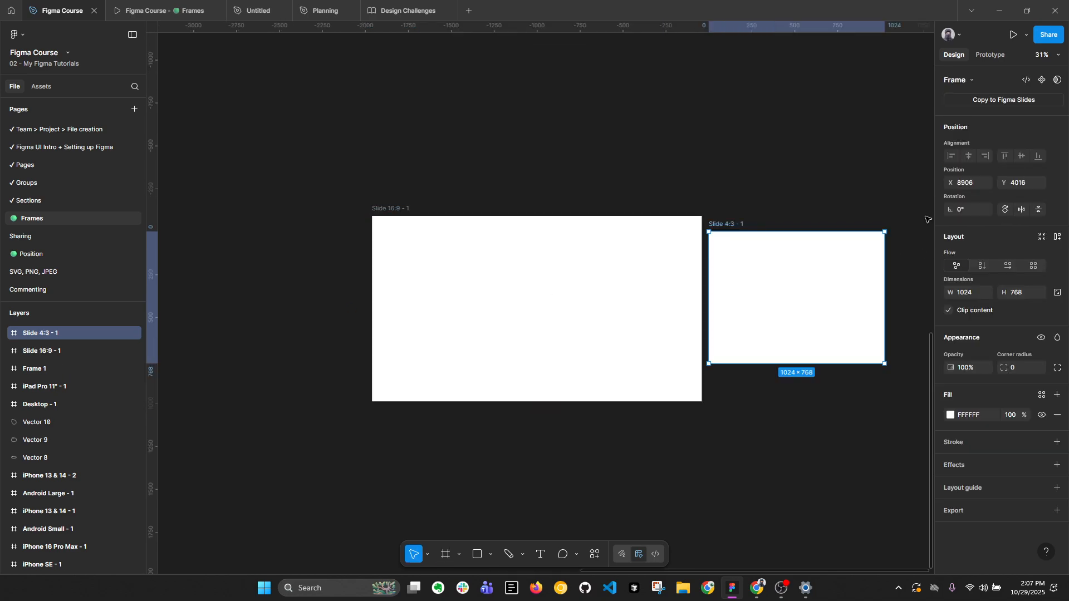
drag(800, 274, 733, 267)
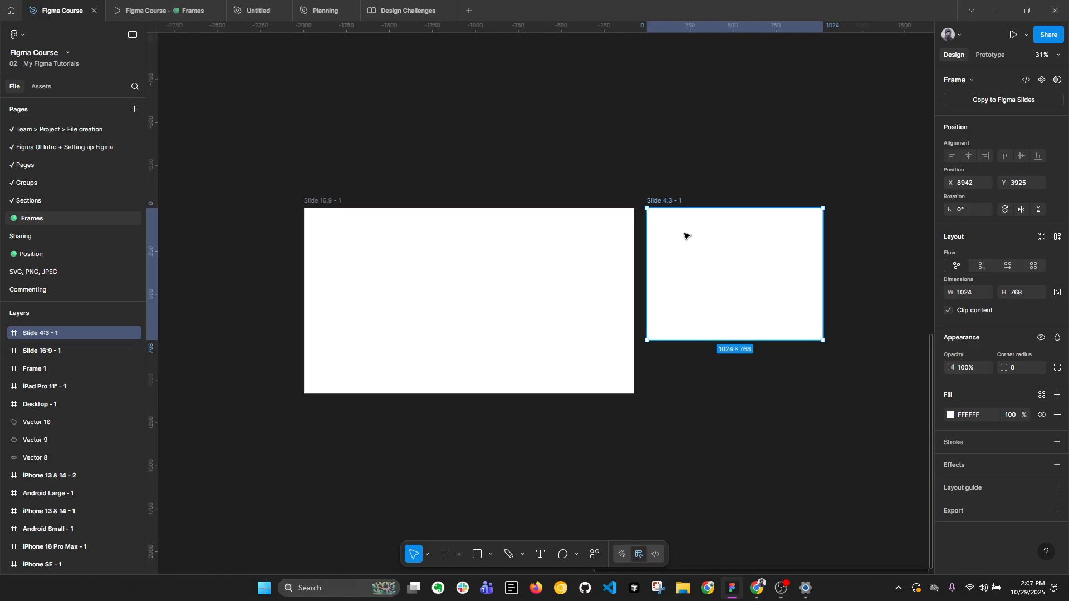
click(460, 260)
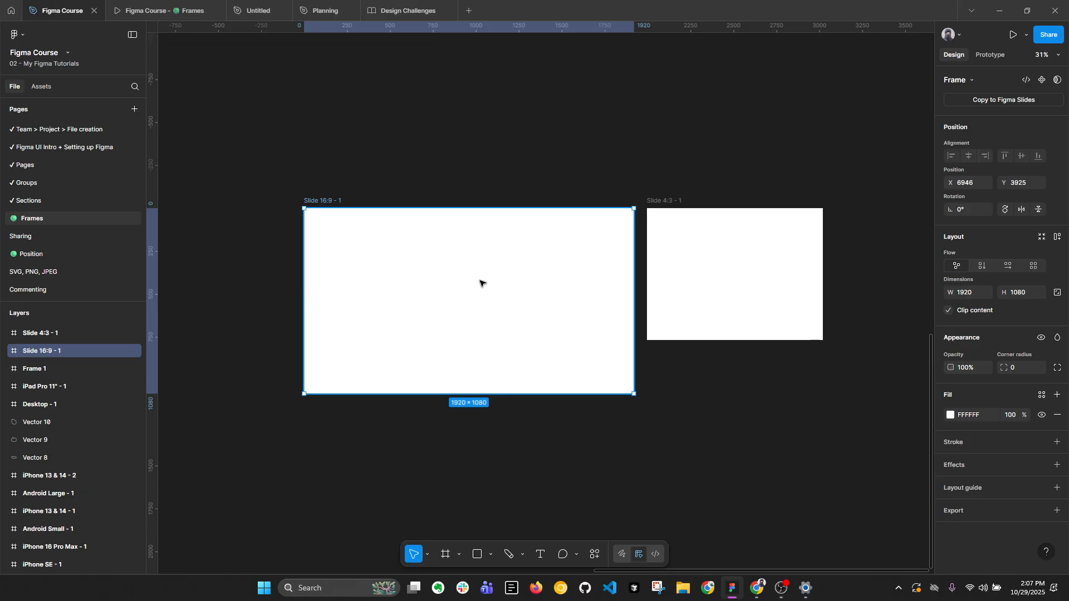
Copy the large orange and yellow rectangles from the Desktop - 1 frame and paste them into the Slide 16:9 frame.
scroll(496, 286, down, 3)
drag(286, 284, 612, 290)
click(386, 133)
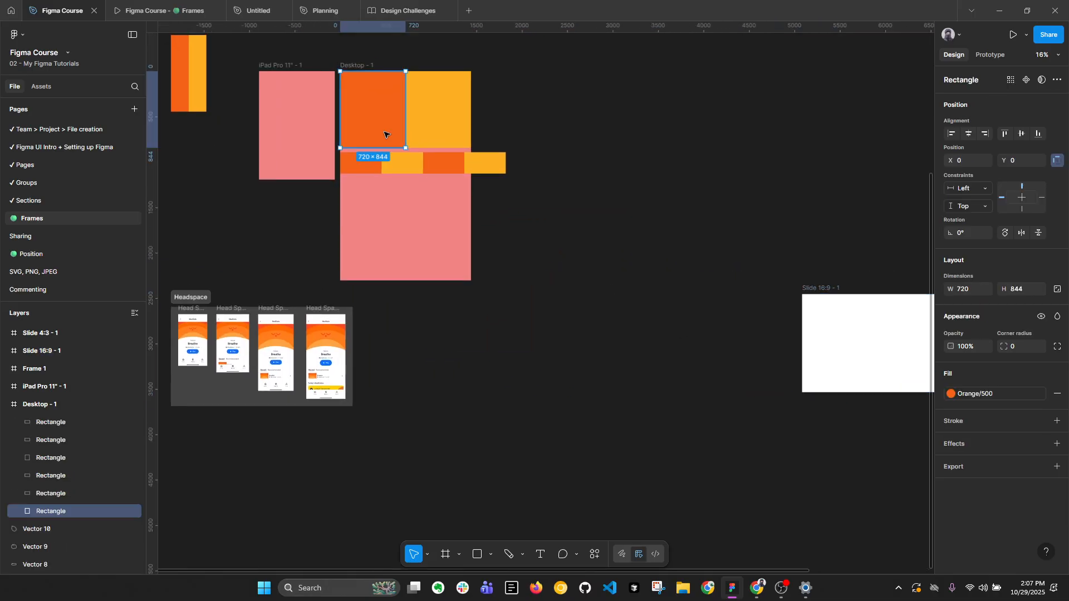
shift+click(436, 126)
click(870, 313)
drag(878, 316, 577, 297)
key(ctrl+v)
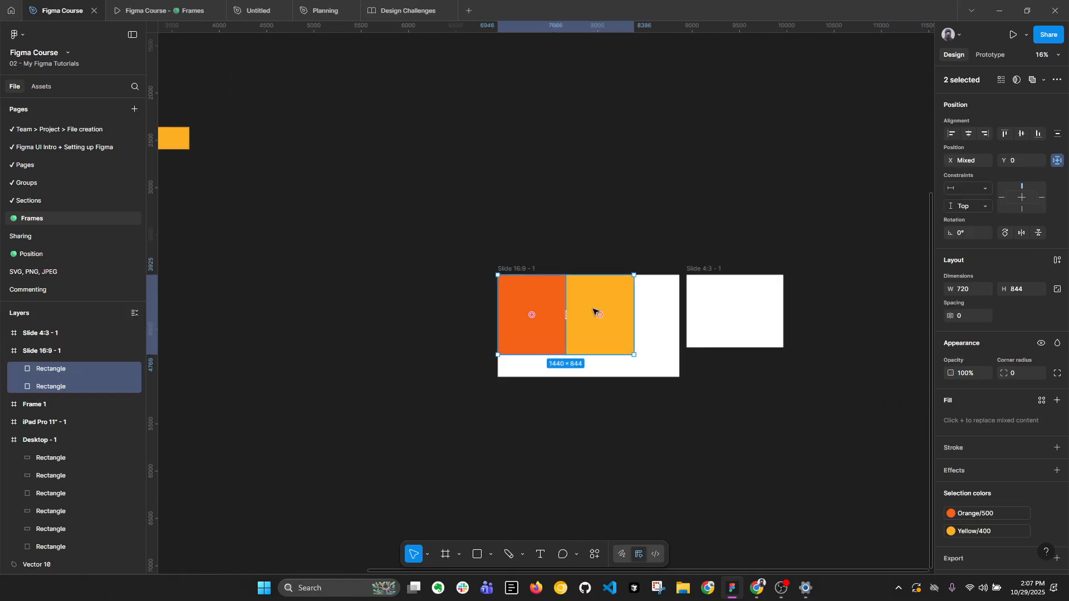
Span four alternating orange and yellow rectangles across the slide's 1920 width and reduce their height to about 509.
scroll(595, 310, up, 3)
drag(668, 303, 748, 292)
key(ctrl+a)
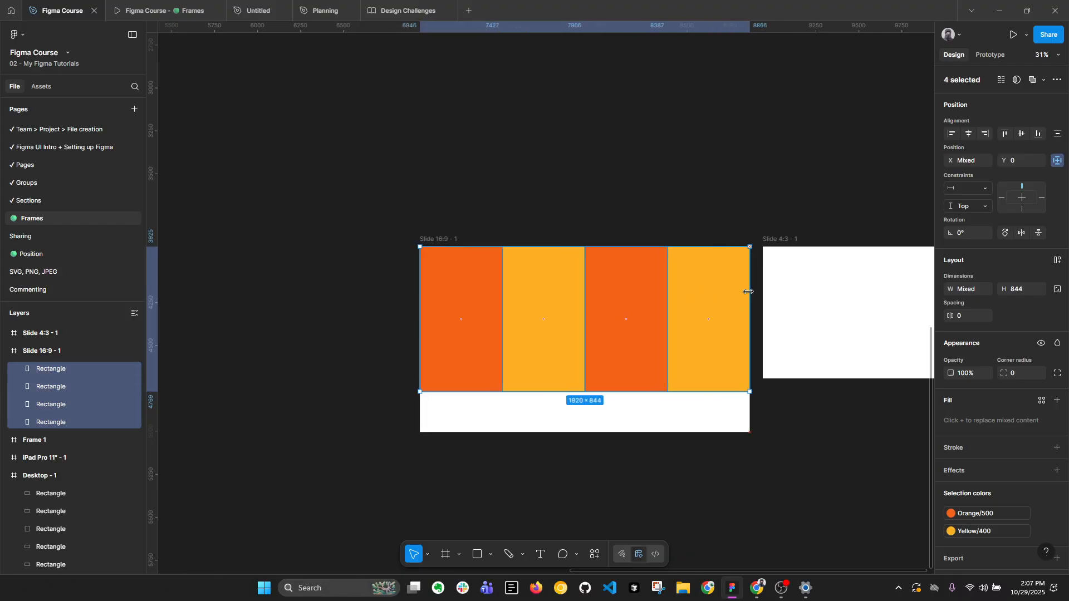
click(640, 387)
shift+click(566, 336)
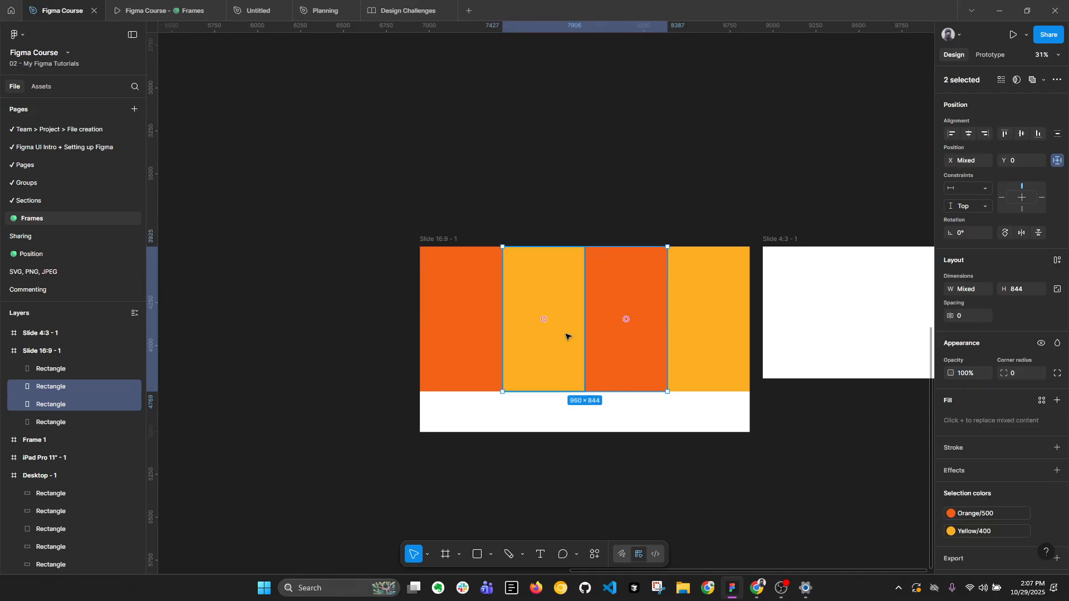
key(ctrl+a)
drag(684, 391, 679, 334)
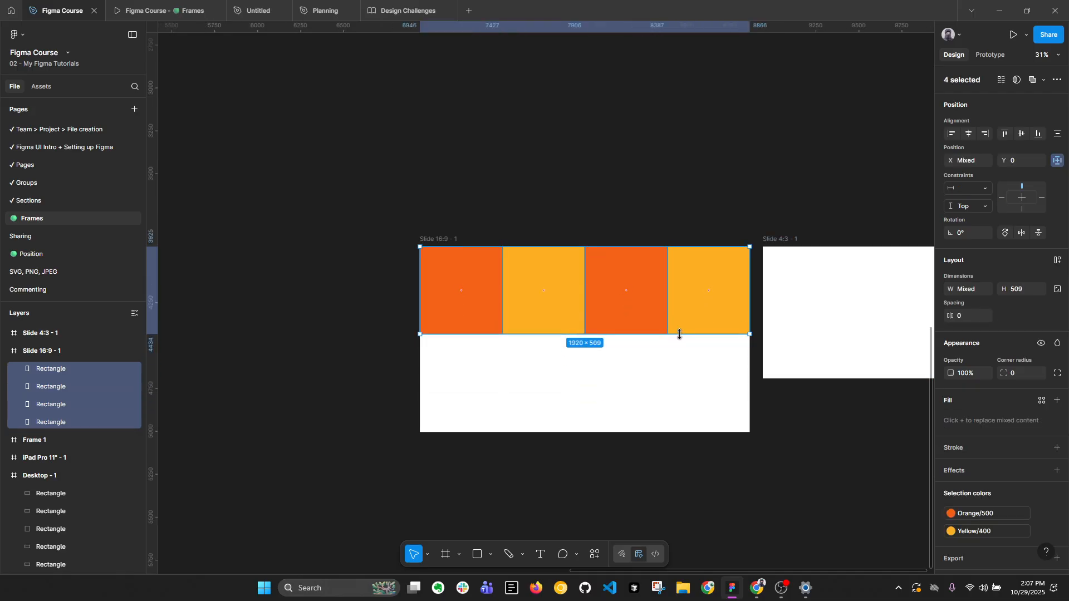
Duplicate the row of four rectangles and align the copies to the bottom edge of the Slide 16:9 frame.
key(ctrl+d)
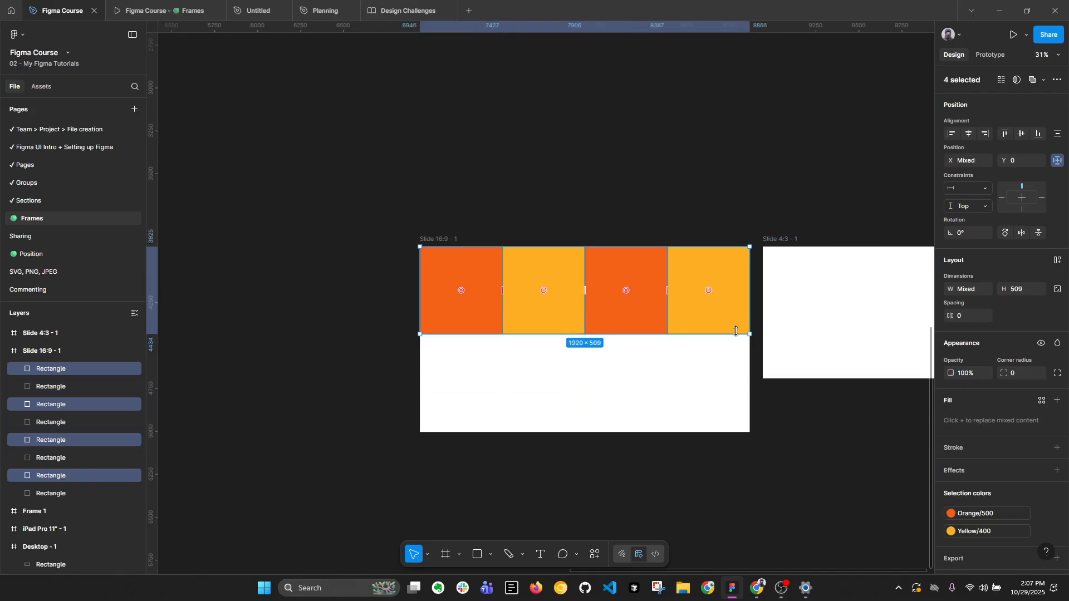
click(1036, 136)
click(438, 239)
drag(540, 214, 459, 209)
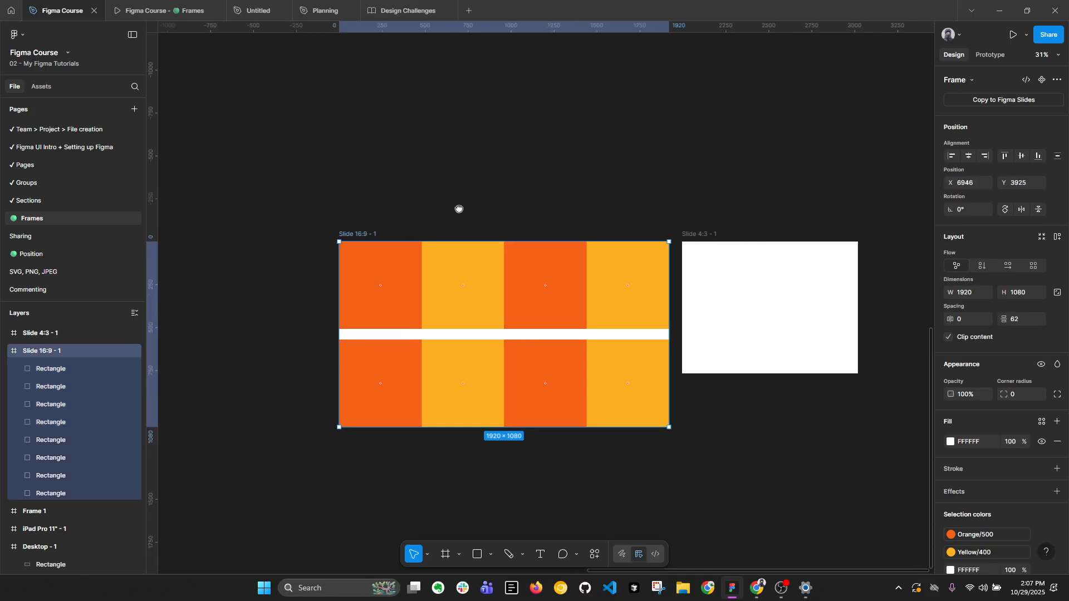
At 100% zoom, add the text "Hello Everyone!" over the upper-left orange rectangle of the slide.
scroll(459, 208, up, 2)
click(1042, 58)
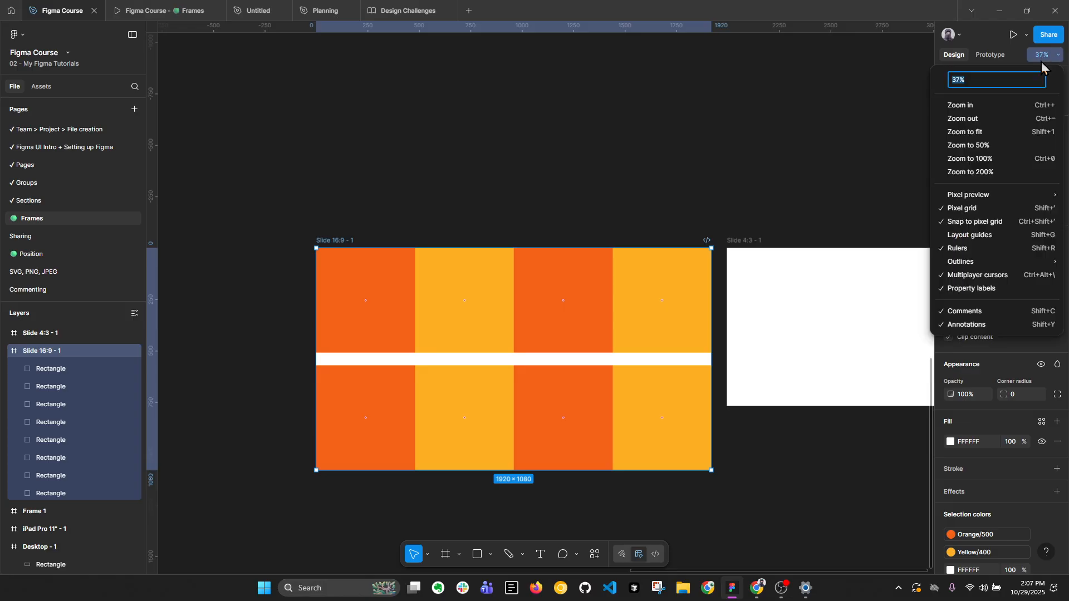
click(1002, 158)
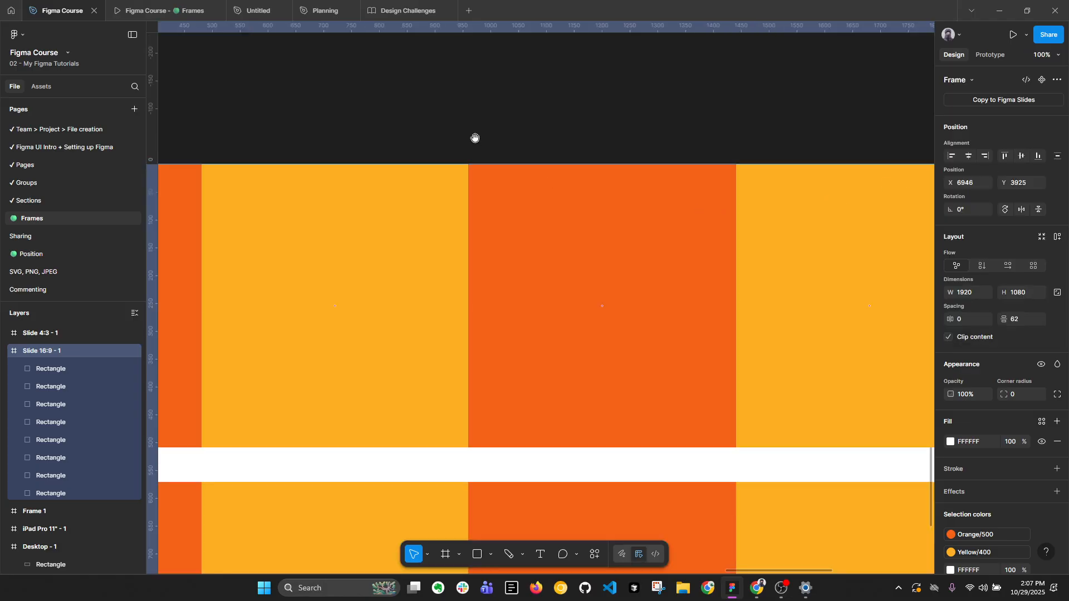
drag(475, 138, 815, 136)
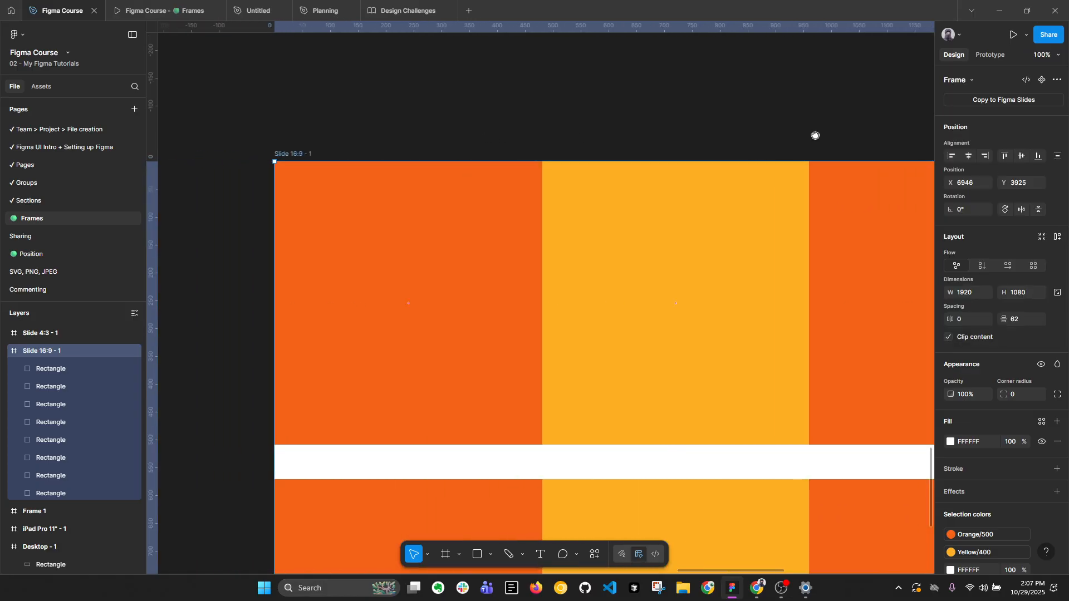
click(489, 212)
key(t)
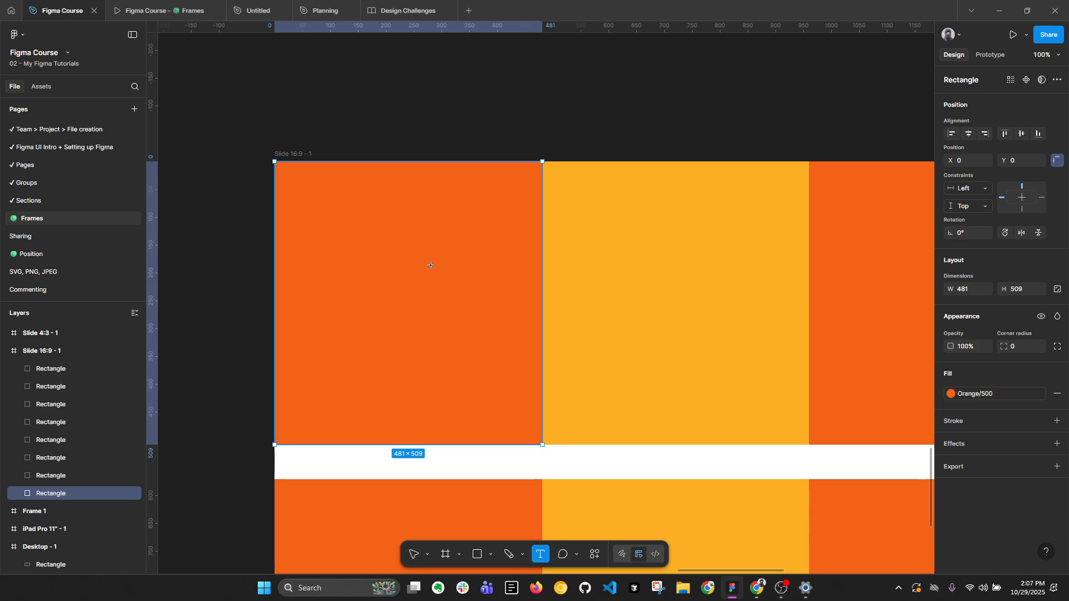
click(428, 265)
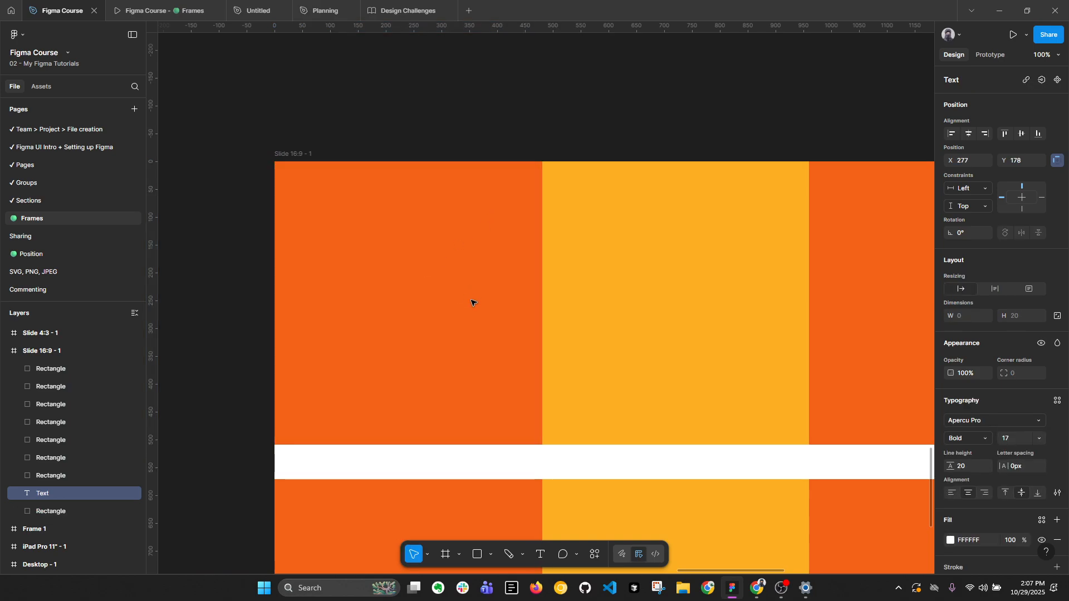
text(Hello)
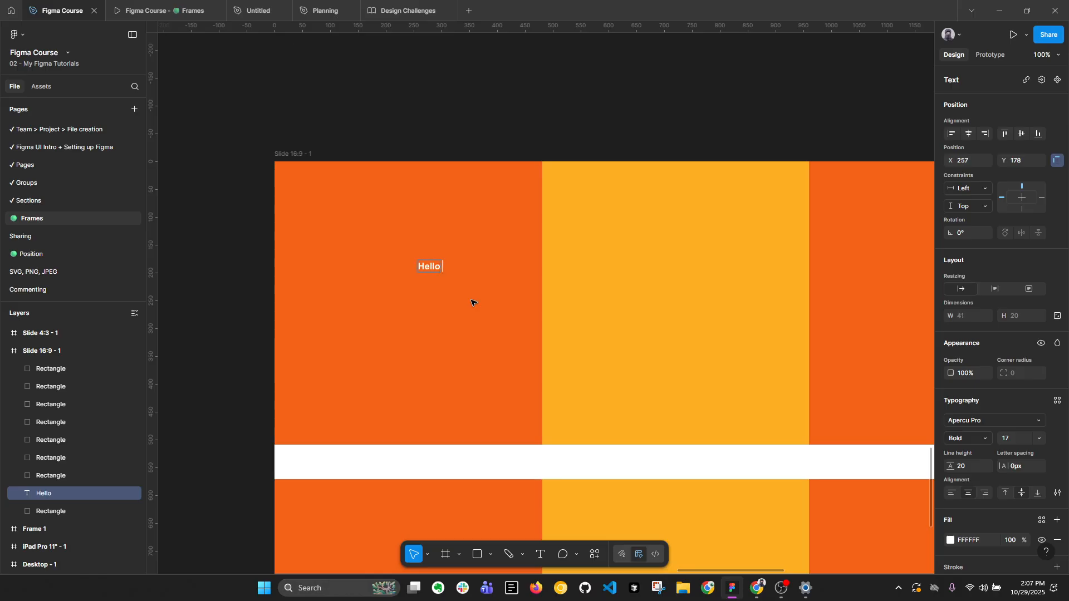
text( Everyone!)
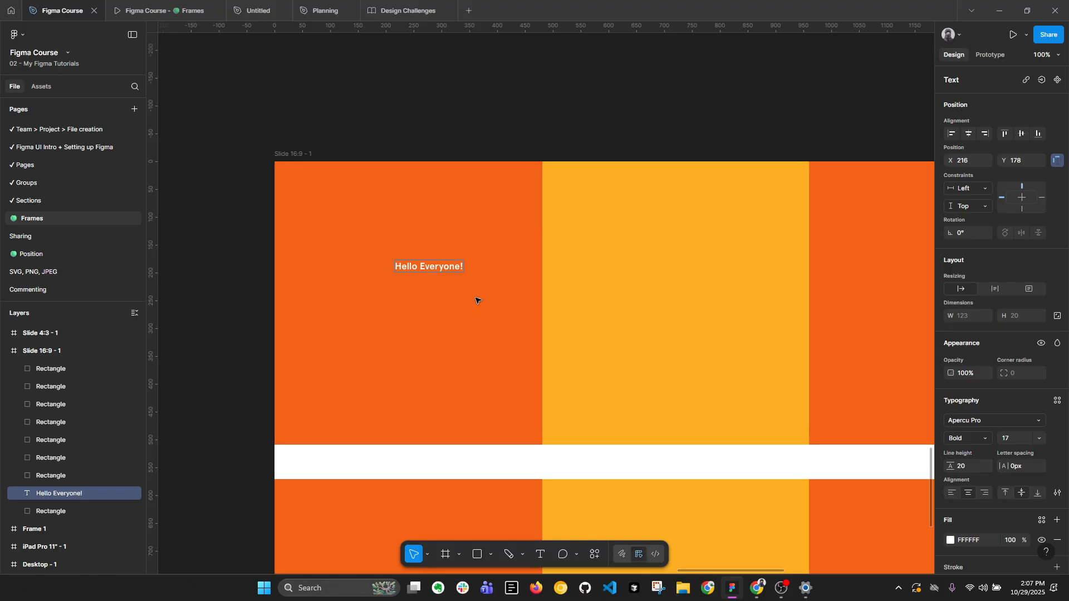
key(Escape)
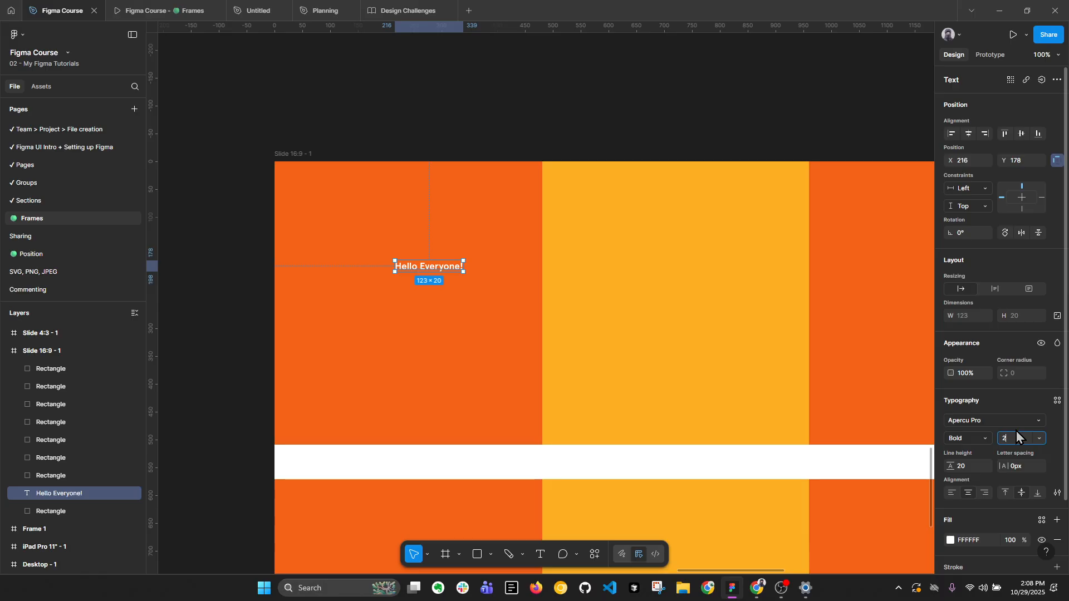
Set the "Hello Everyone!" font size to 20 and place it in front of the lower rectangles at about X 930, Y 627.
text(0)
key(Return)
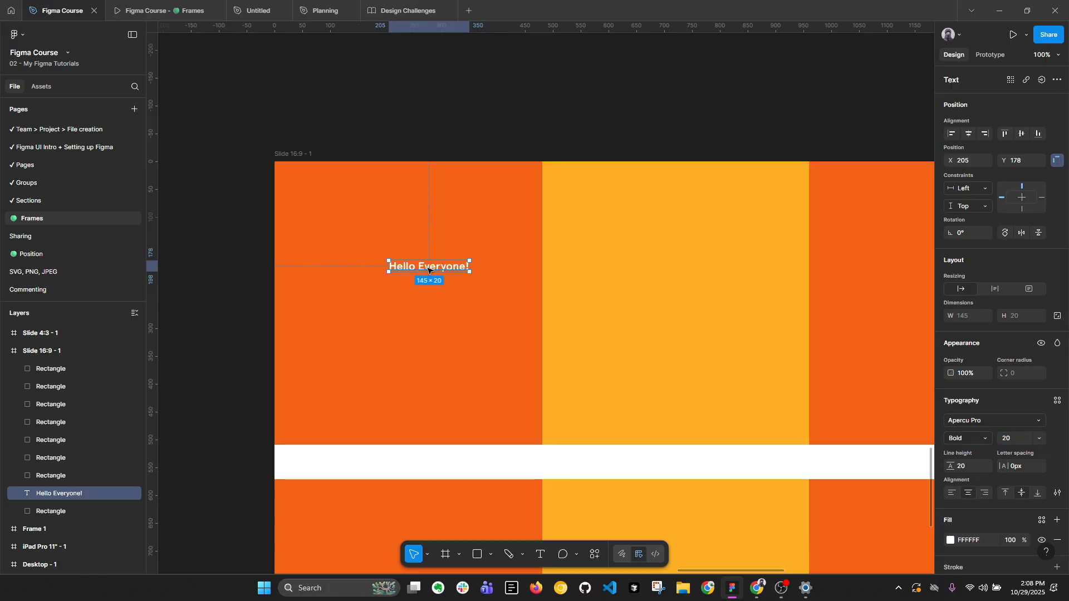
drag(428, 271, 832, 521)
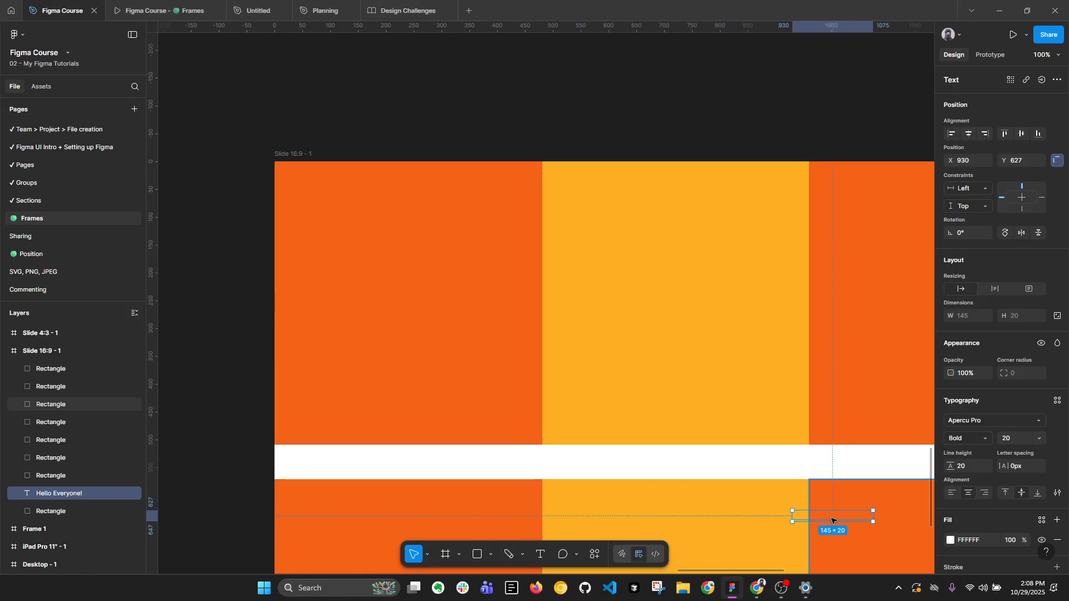
key(ctrl+shift+])
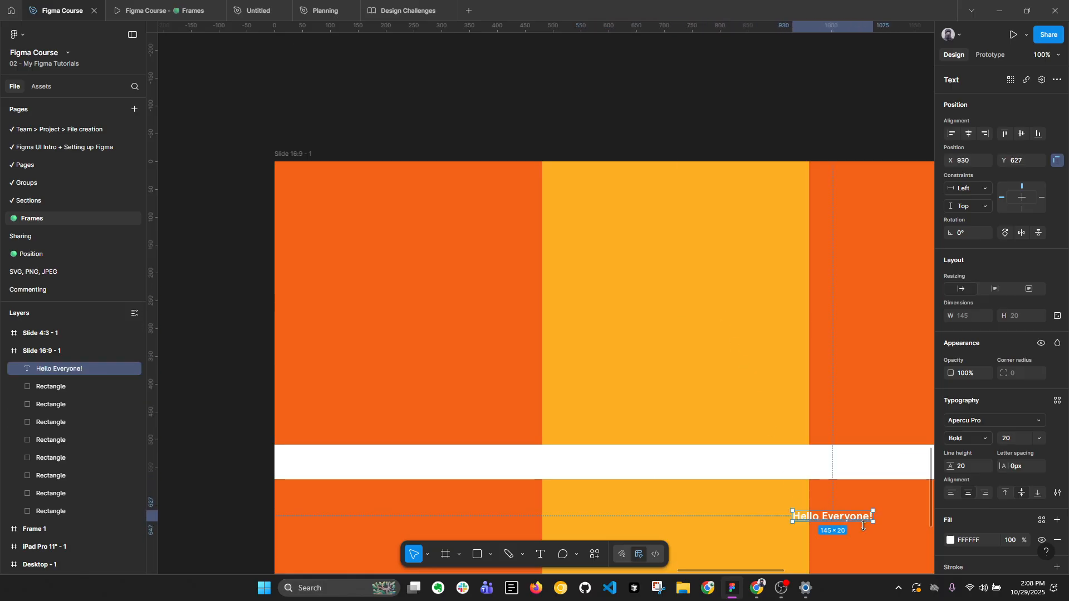
Change the "Hello Everyone!" text fill to black (000000).
click(951, 540)
drag(839, 422, 761, 460)
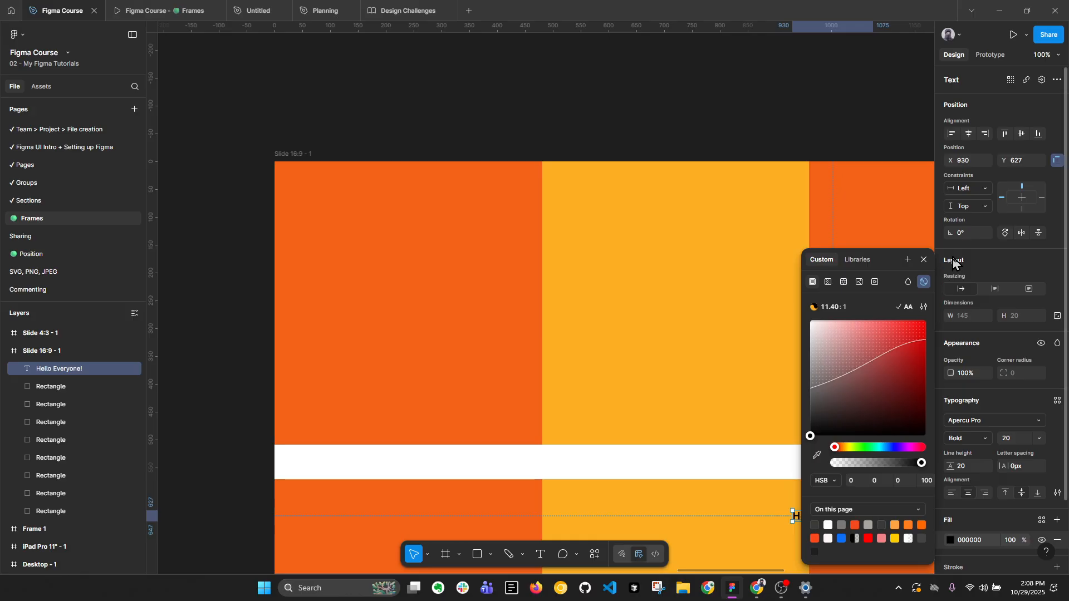
click(924, 261)
Make the Slide 16:9 frame a prototype flow starting point, present it, and return to the design file.
drag(779, 327, 614, 278)
drag(674, 469, 655, 460)
scroll(606, 398, down, 4)
click(354, 228)
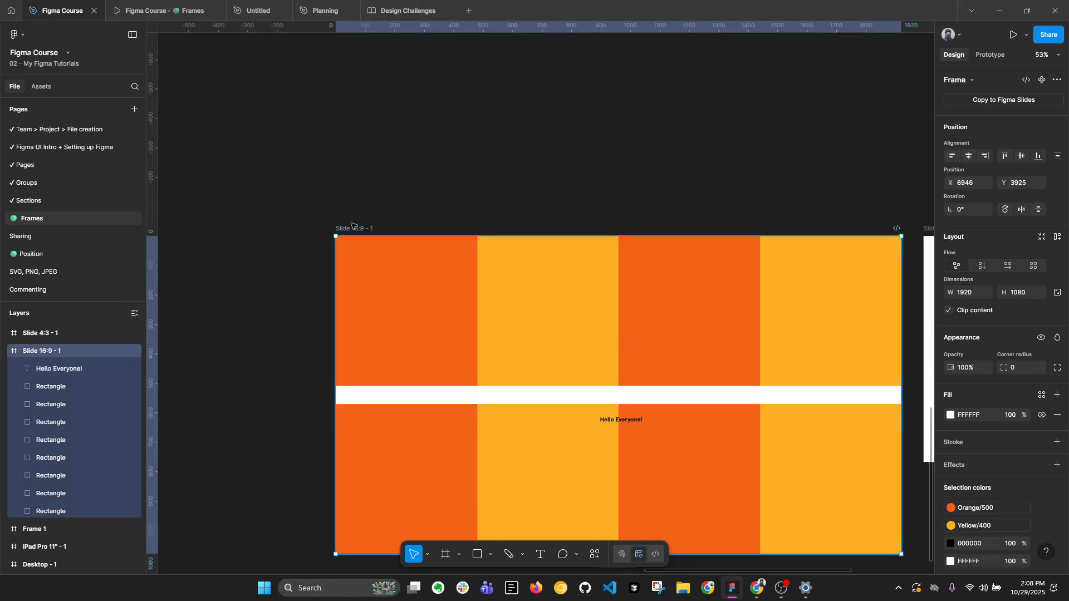
click(997, 55)
click(1056, 109)
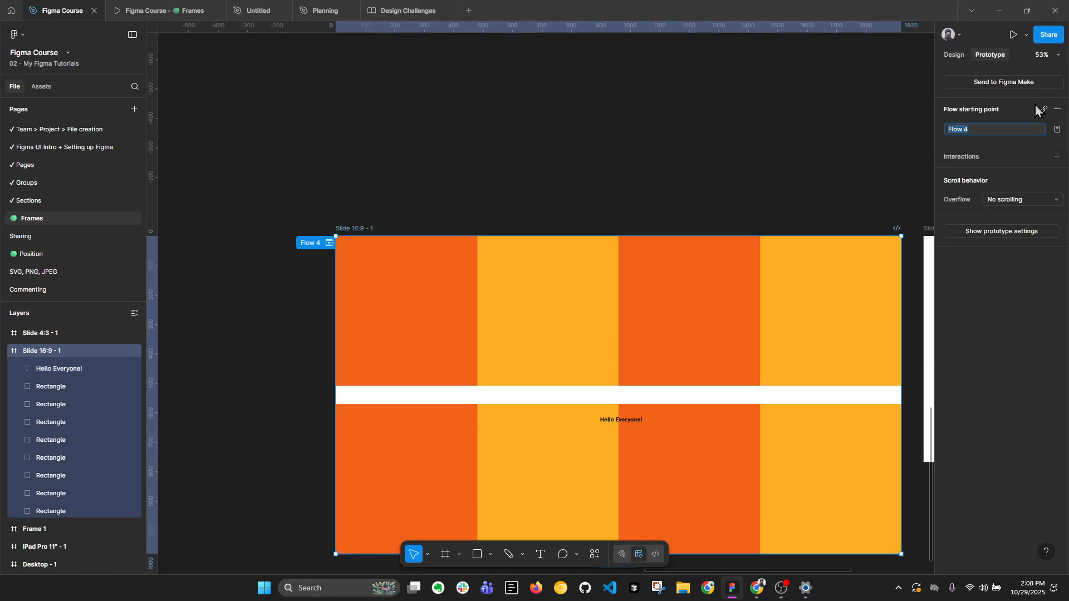
click(1013, 34)
click(78, 8)
Set the prototype's custom device size to 1920 × 1080 and present the Slide 16:9 frame.
drag(626, 162, 537, 148)
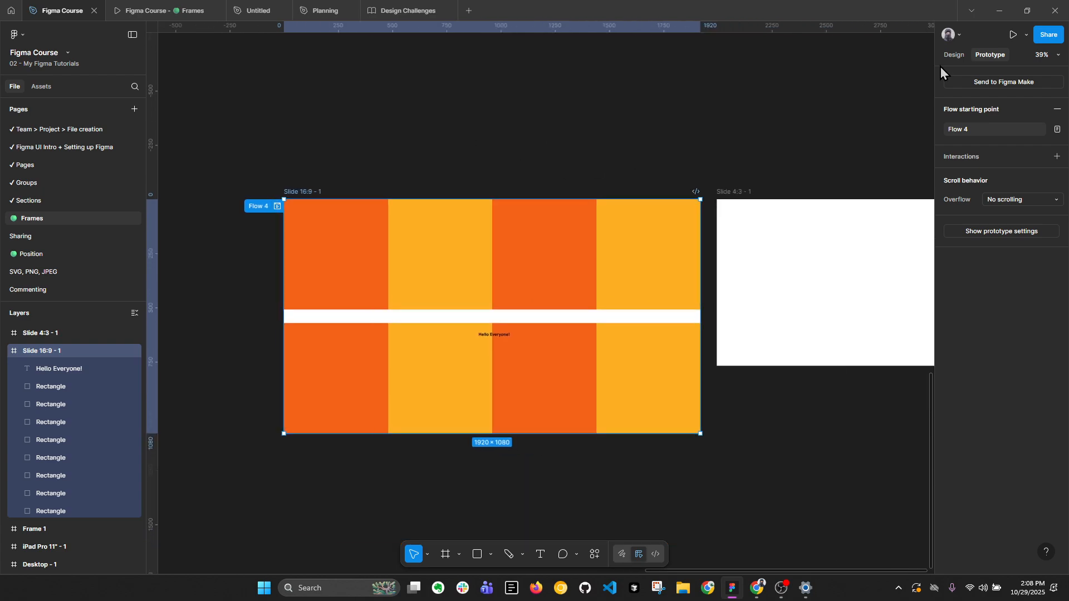
click(878, 83)
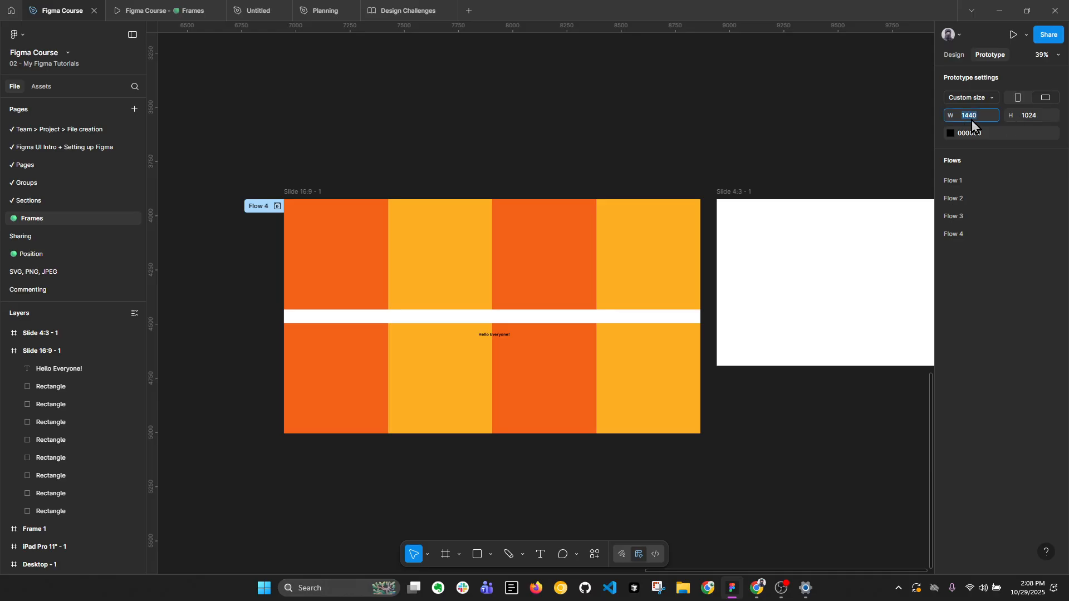
text(1)
key(Tab)
click(312, 191)
click(954, 54)
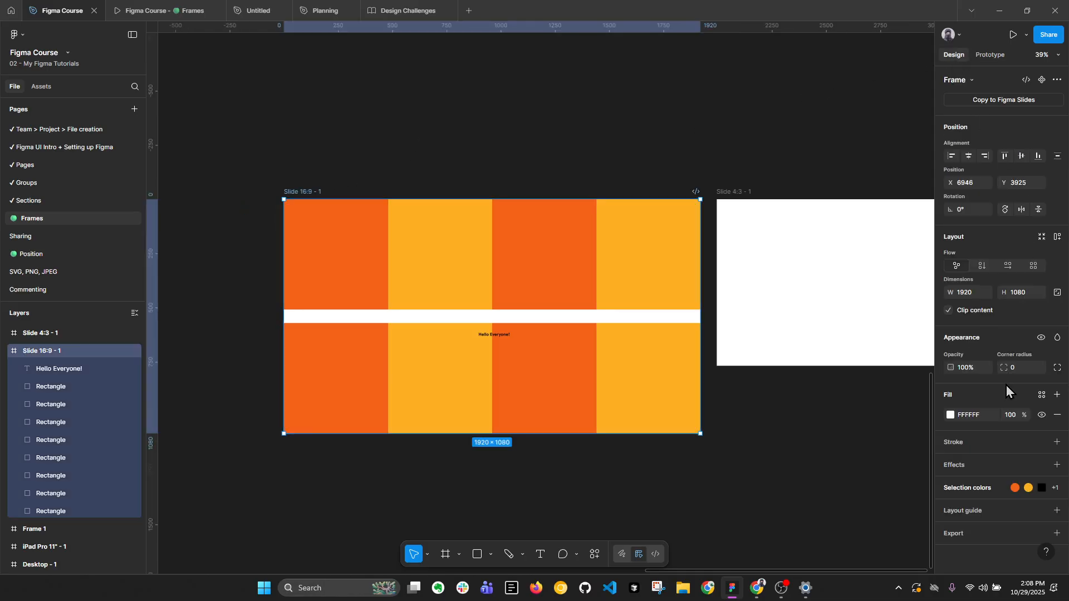
click(760, 96)
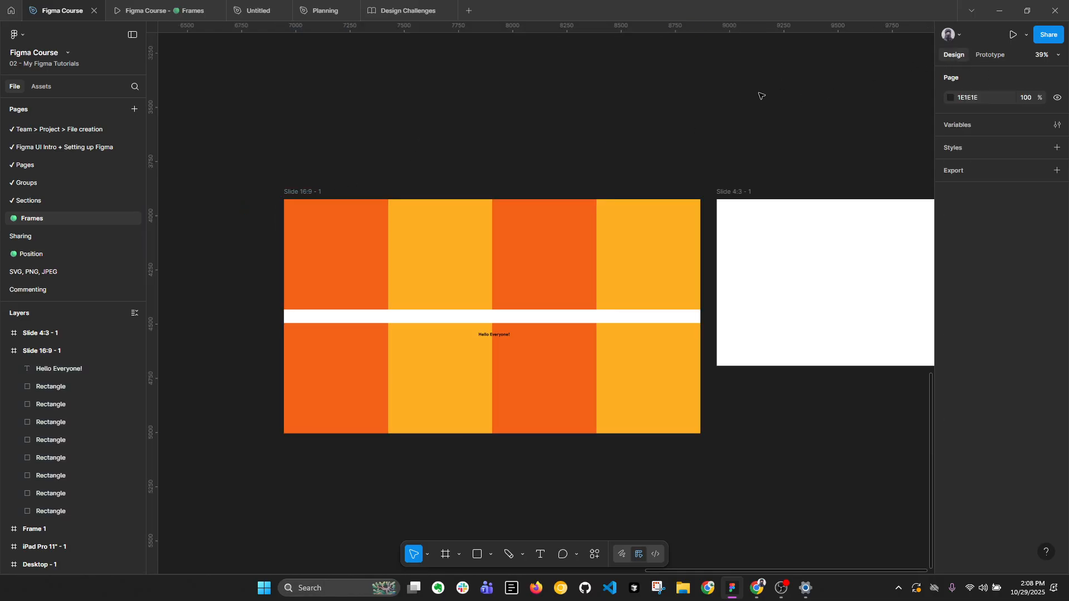
click(989, 56)
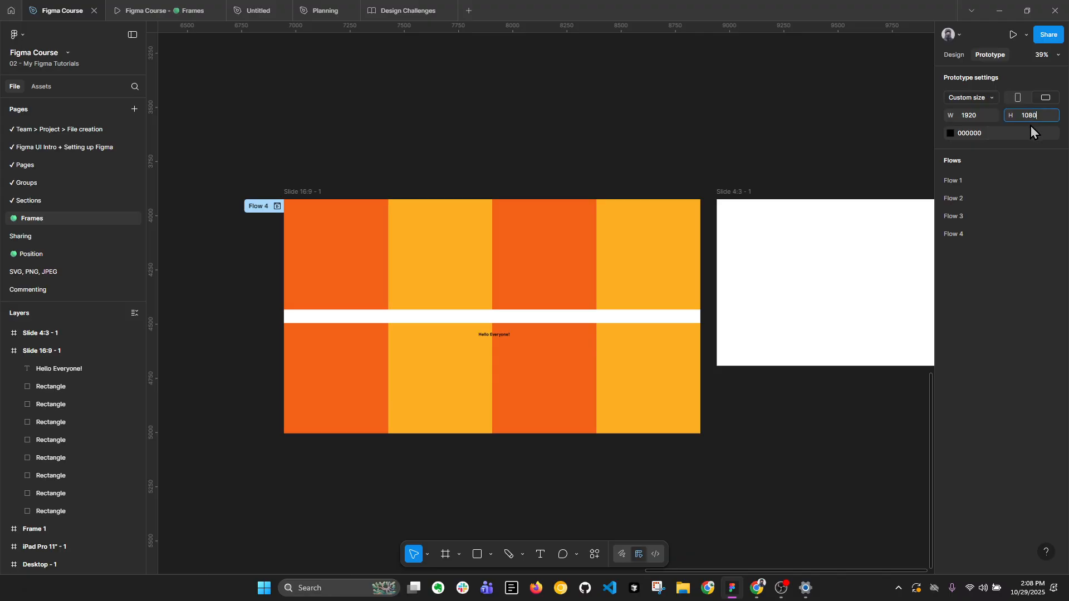
click(315, 192)
click(1013, 35)
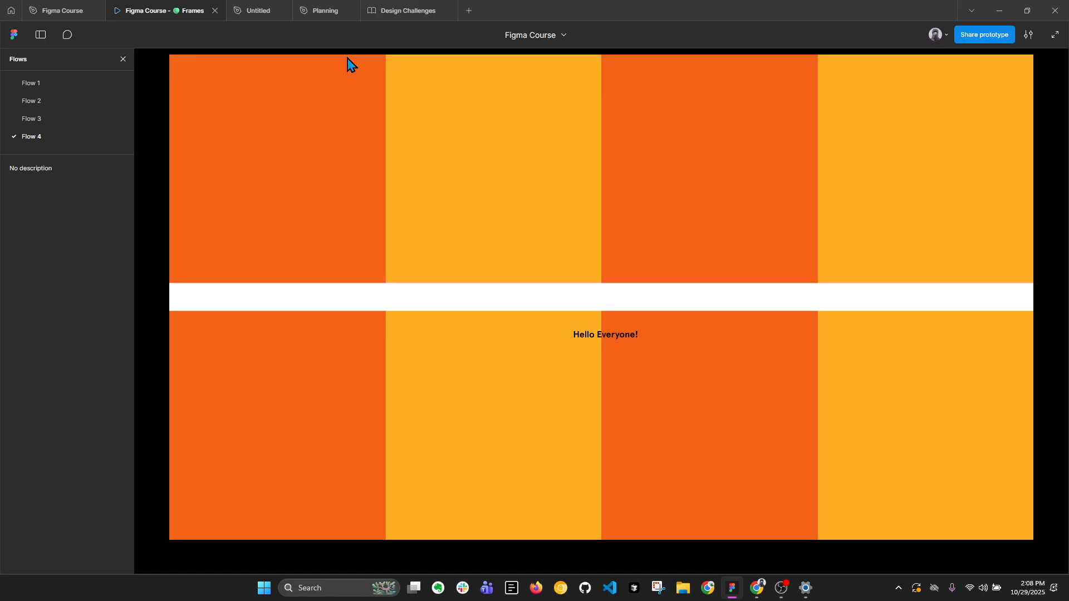
Compare the "Hello Everyone!" text at 100% zoom in the design file with the running prototype, and close the prototype's flows list.
click(57, 10)
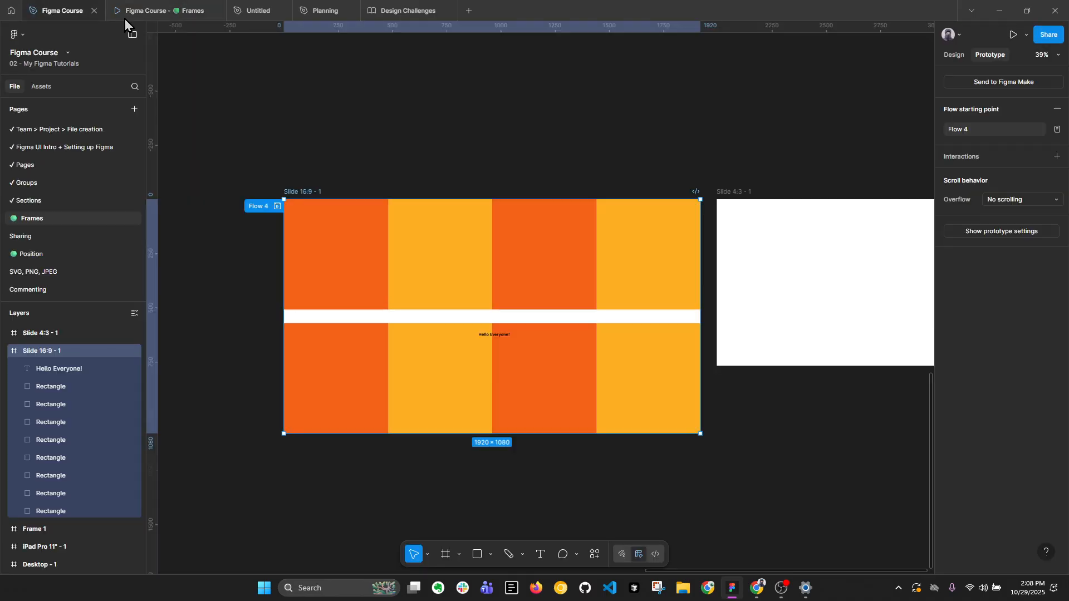
click(1057, 56)
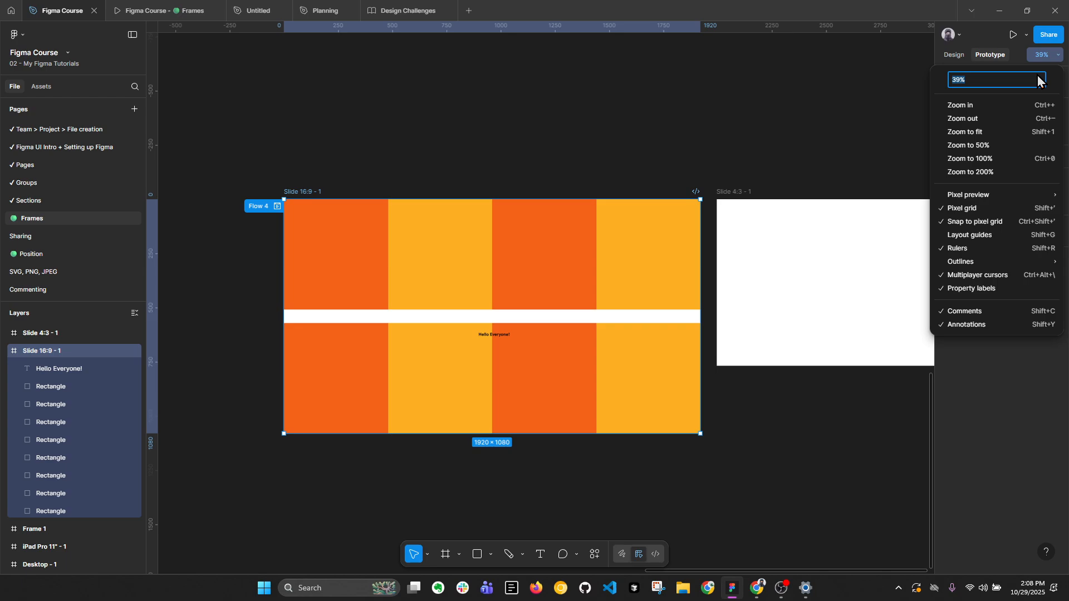
click(1008, 160)
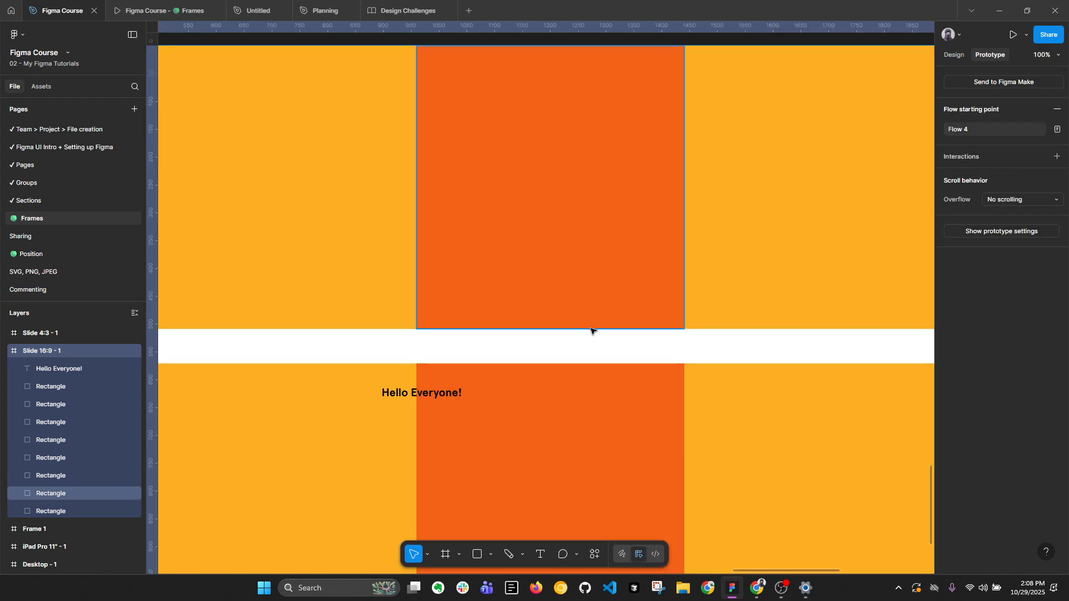
click(434, 395)
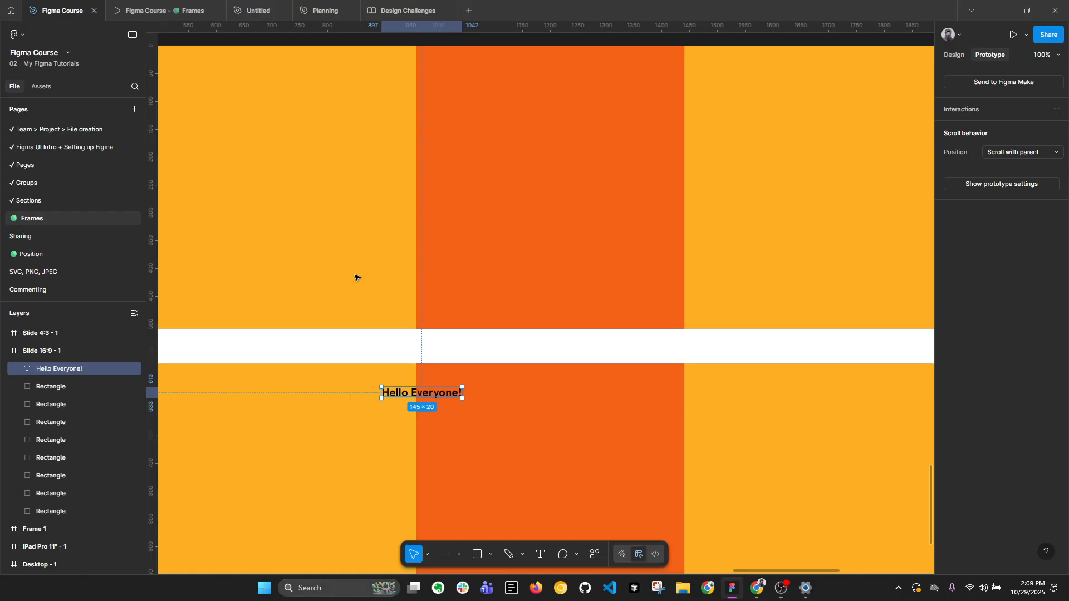
click(186, 7)
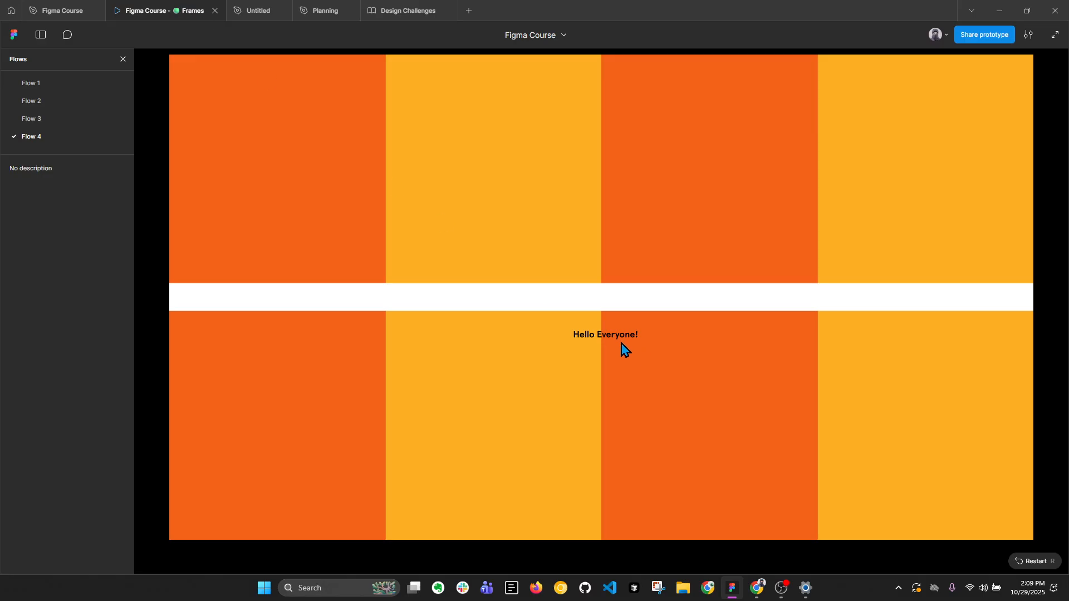
click(123, 59)
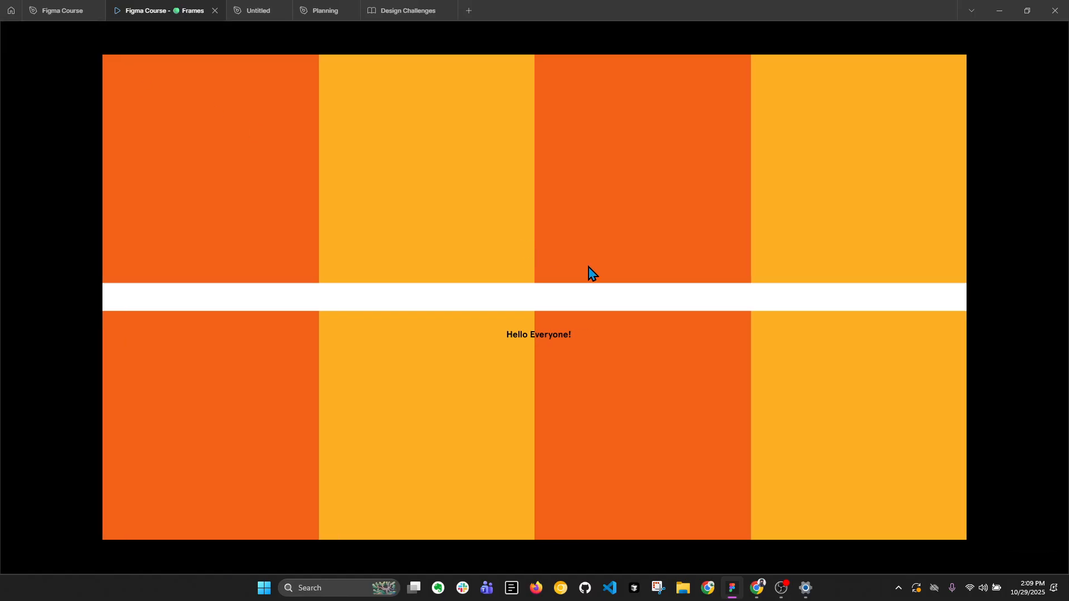
Set the "Hello Everyone!" font size to 24 in the design file and view it in the running prototype.
click(58, 11)
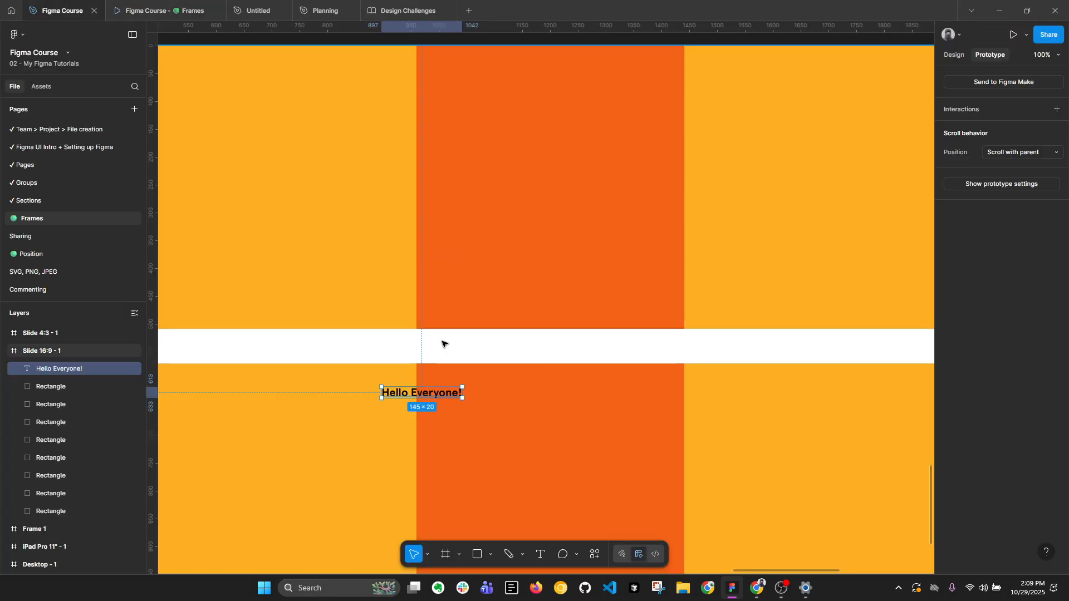
click(961, 58)
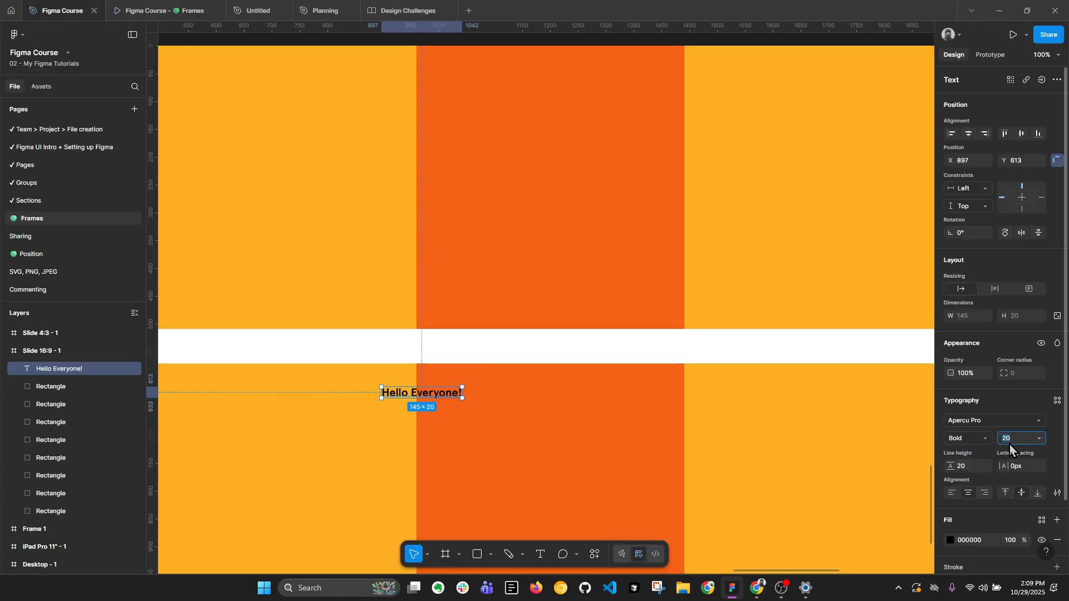
click(1010, 445)
text(24)
key(Return)
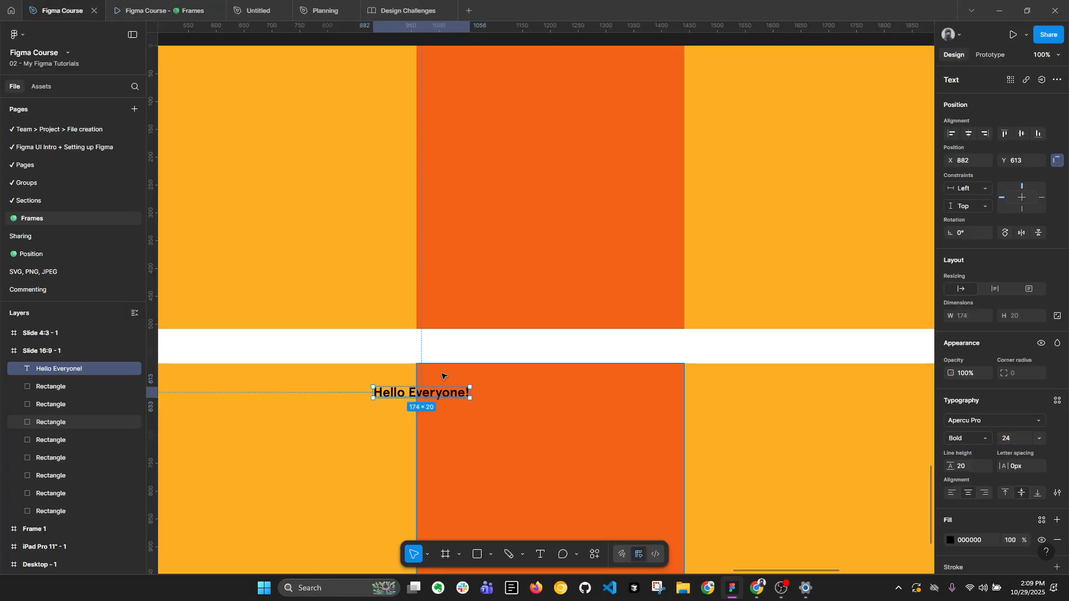
click(177, 13)
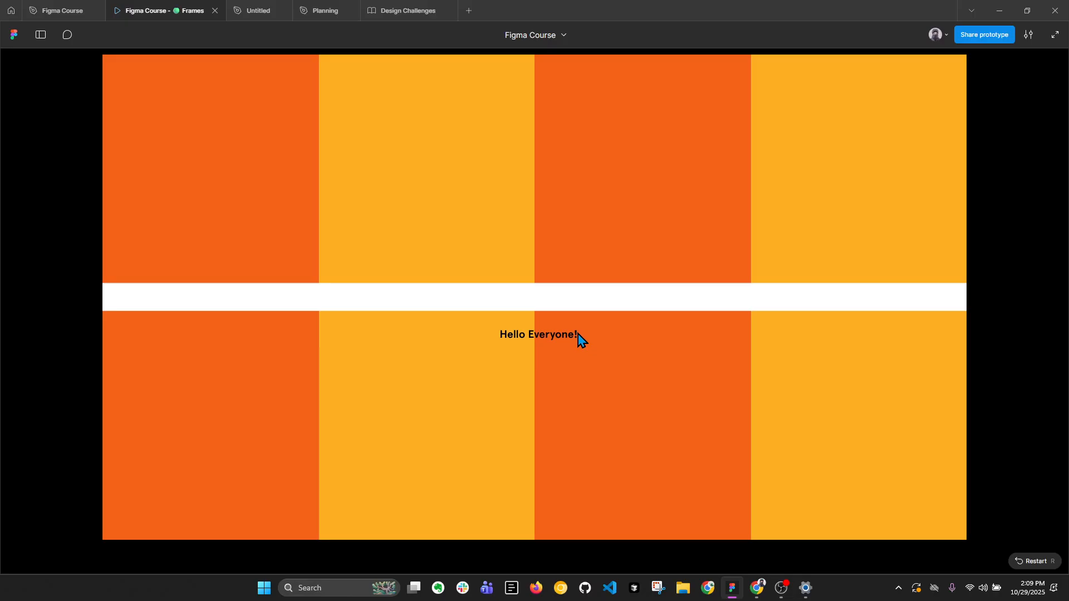
Preview the prototype at Actual size (100%) and set its scaling to Fit width and height.
click(1030, 37)
click(1019, 89)
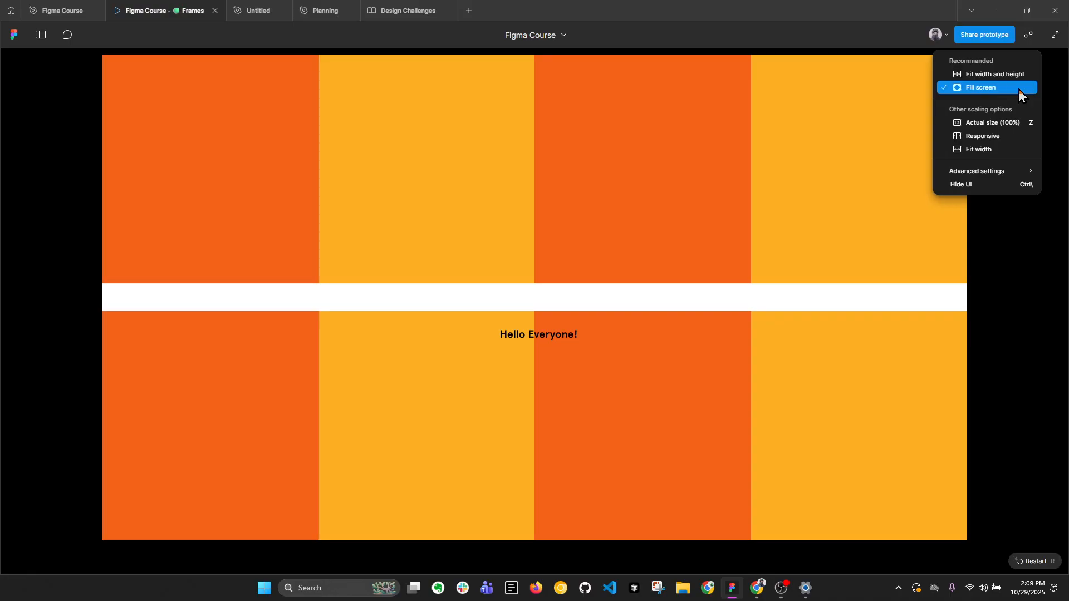
click(1029, 35)
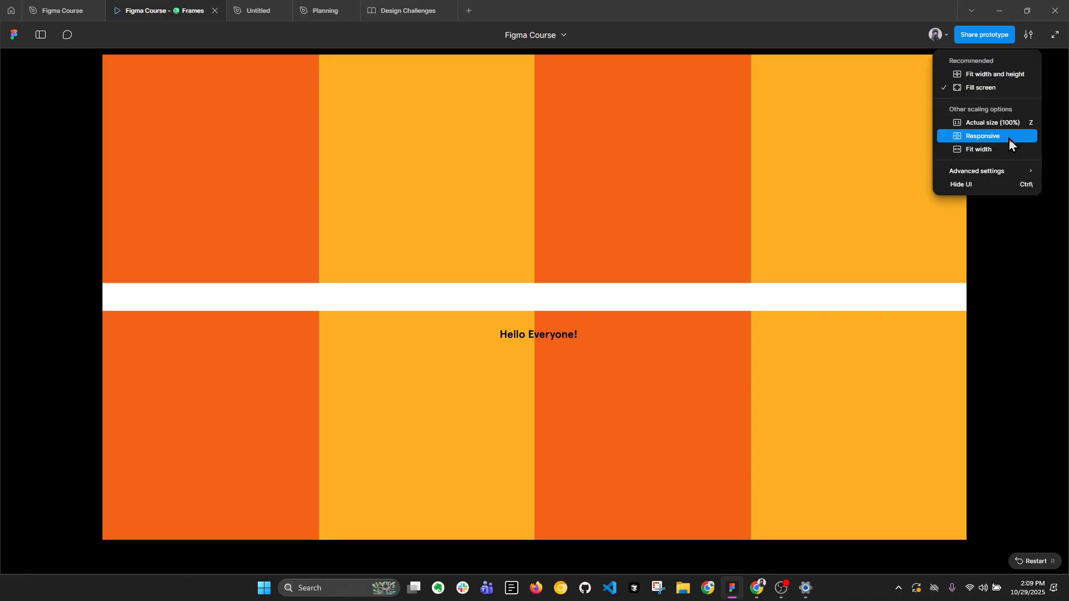
click(1008, 122)
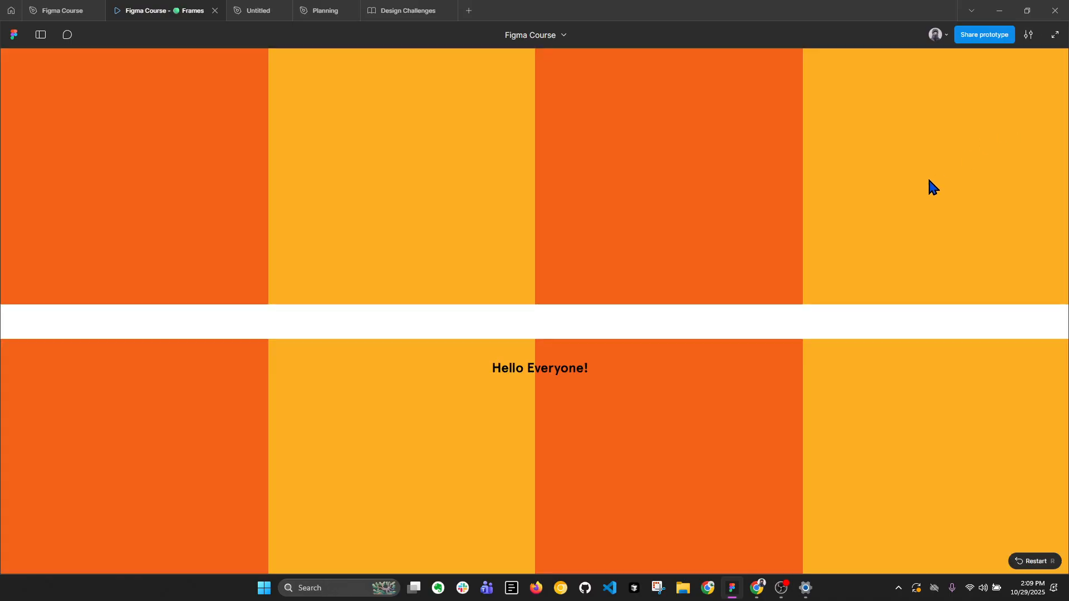
click(1029, 34)
click(1019, 74)
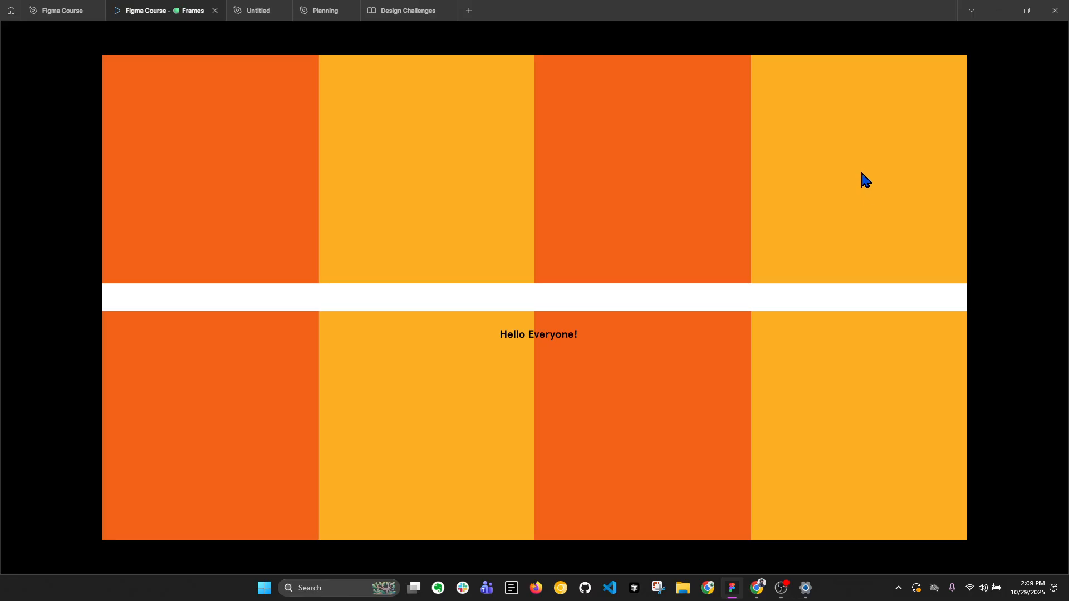
Switch to Windows Settings and open the display resolution options to check the screen's resolution.
click(807, 589)
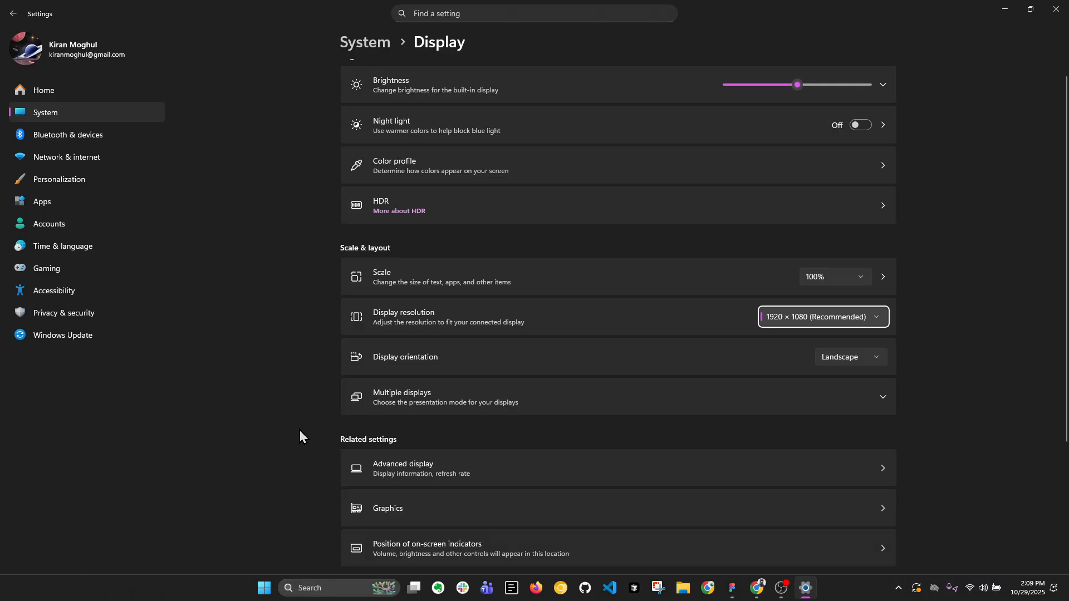
click(469, 15)
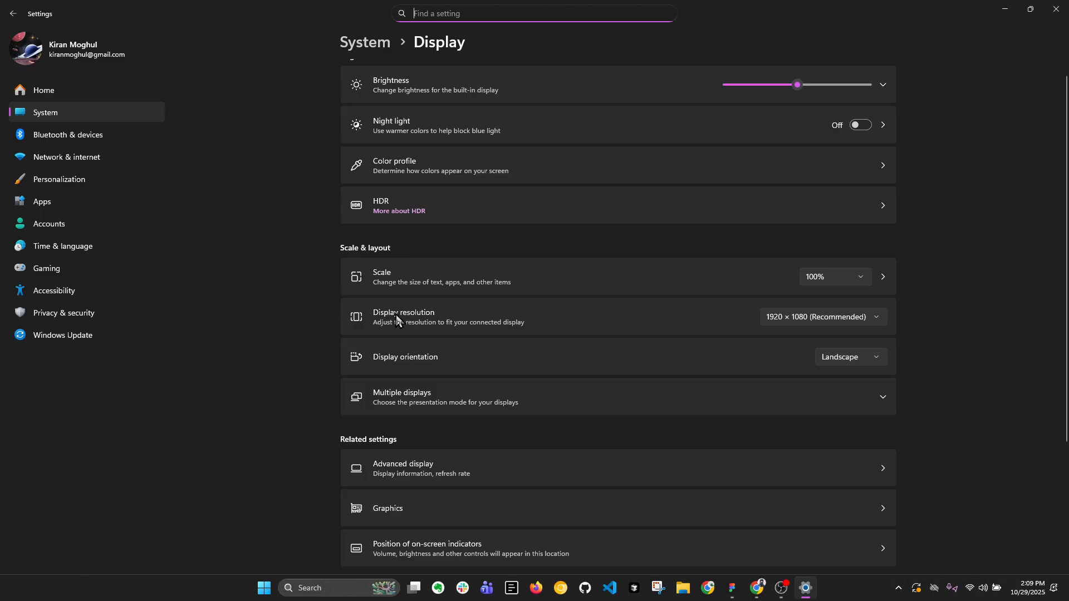
click(840, 319)
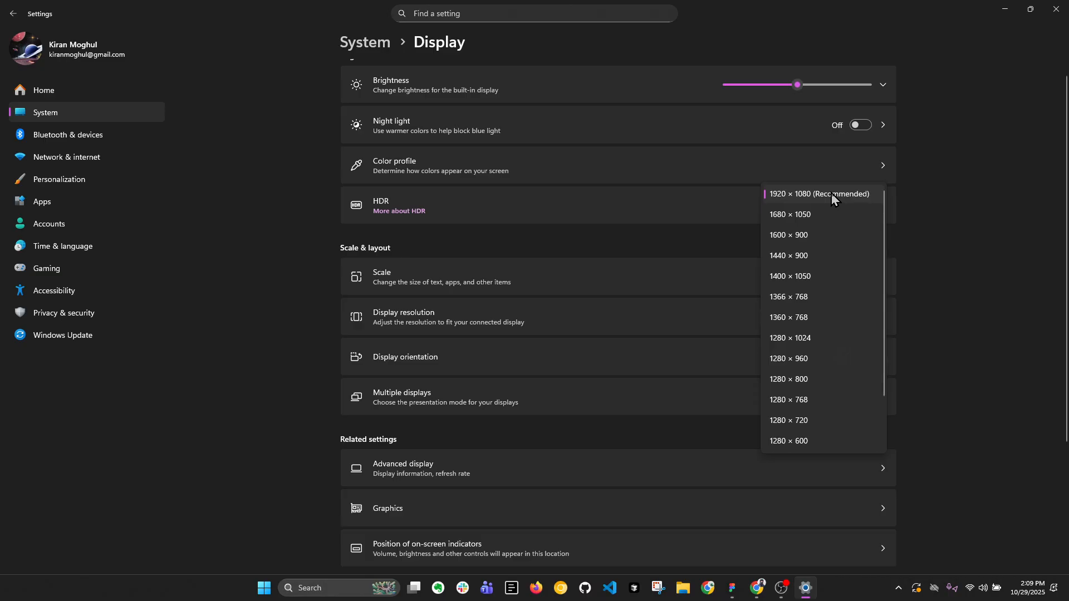
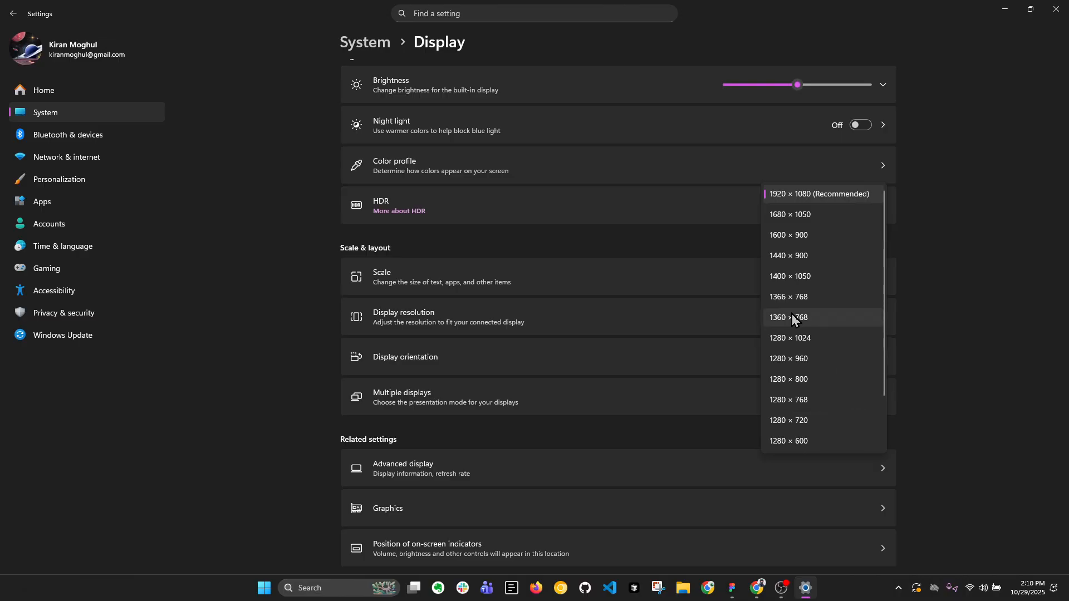
Close Windows Settings and return to the Figma Course design file with its two presentation slides.
click(1056, 9)
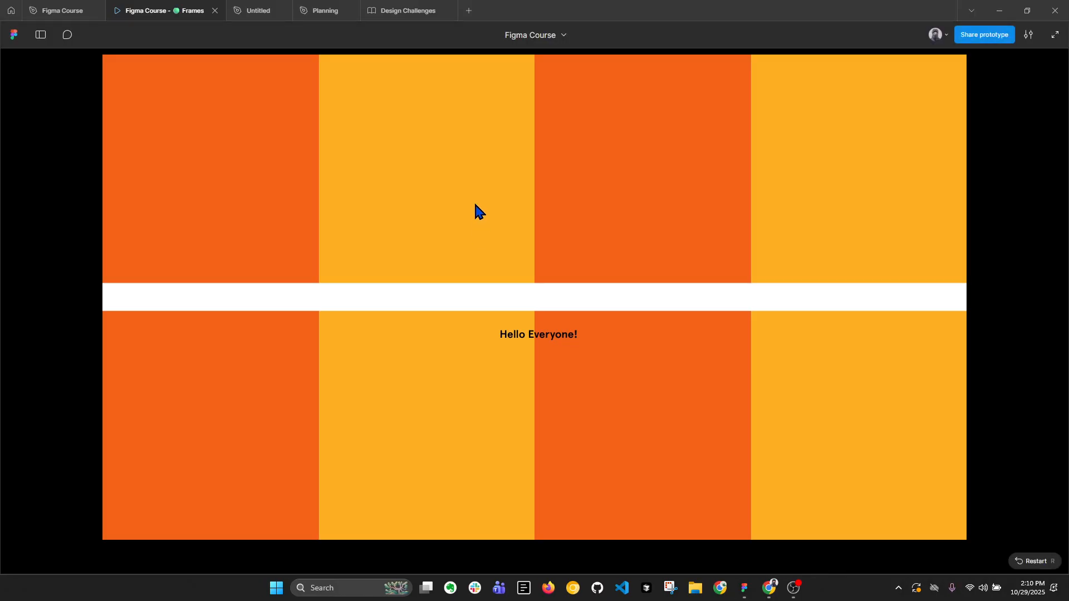
click(71, 7)
scroll(473, 226, down, 5)
click(634, 295)
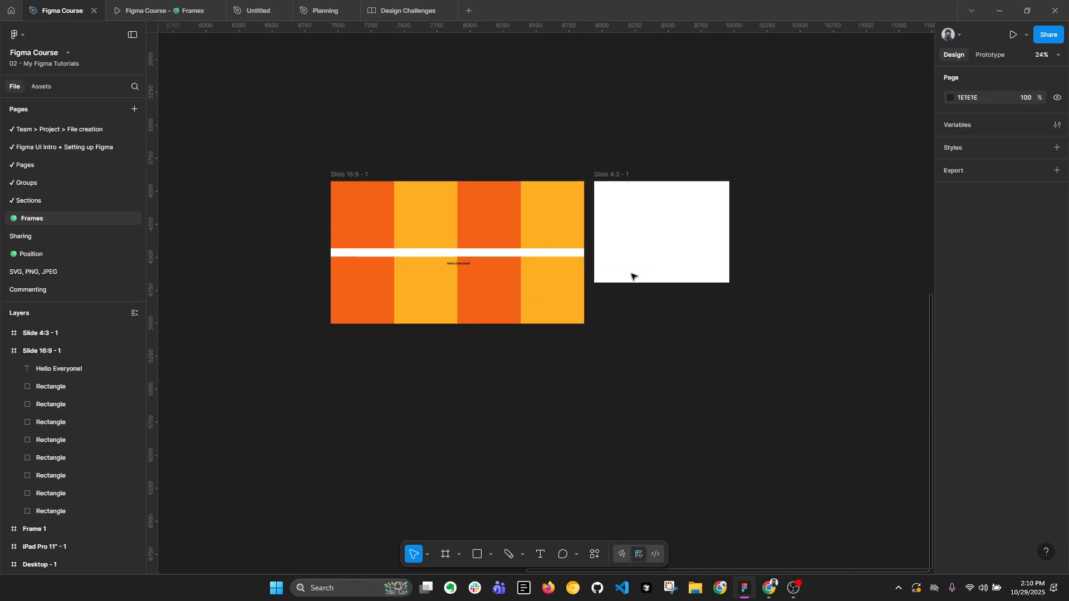
Widen the blank Slide 4:3 - 1 frame to about 1243 px, leaving its height as it is.
scroll(629, 213, up, 1)
click(663, 214)
drag(768, 217, 807, 217)
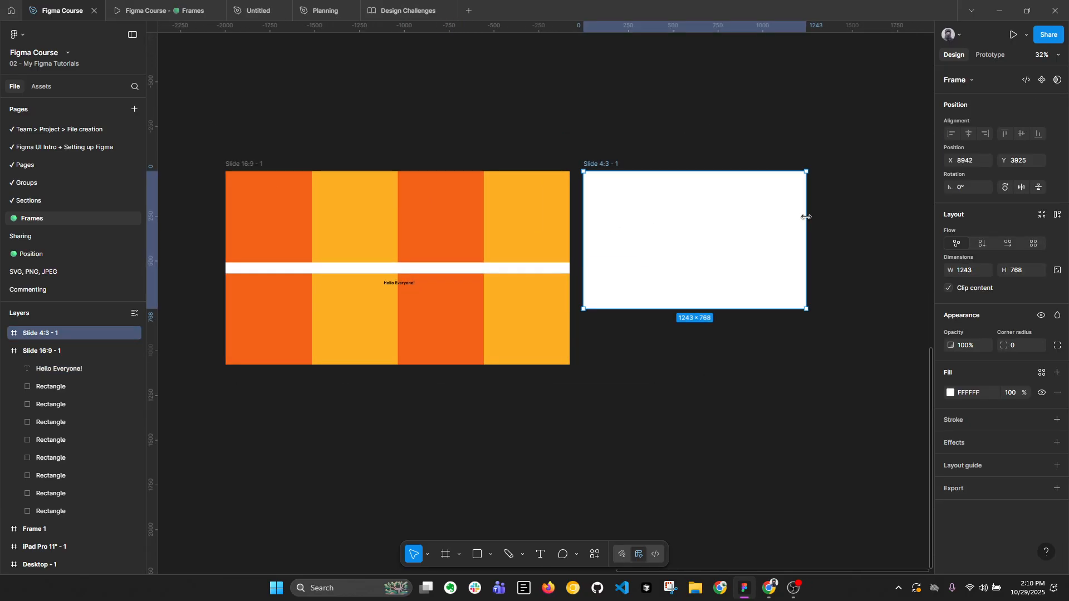
drag(253, 168, 595, 189)
key(ctrl+z)
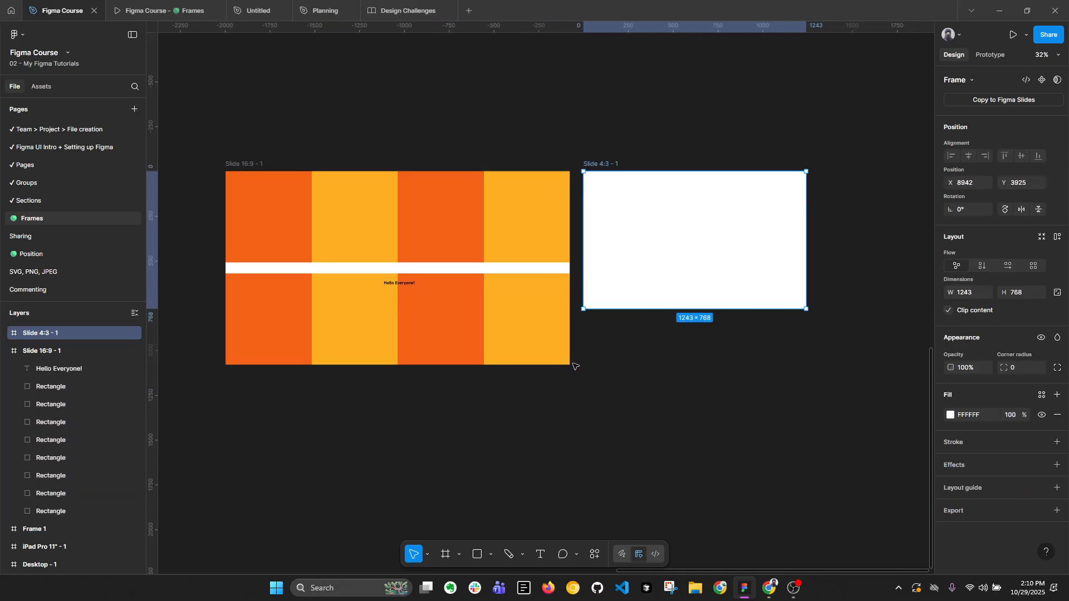
Select the Slide 16:9 - 1 frame, view it in the running prototype, and return to the design file.
click(299, 166)
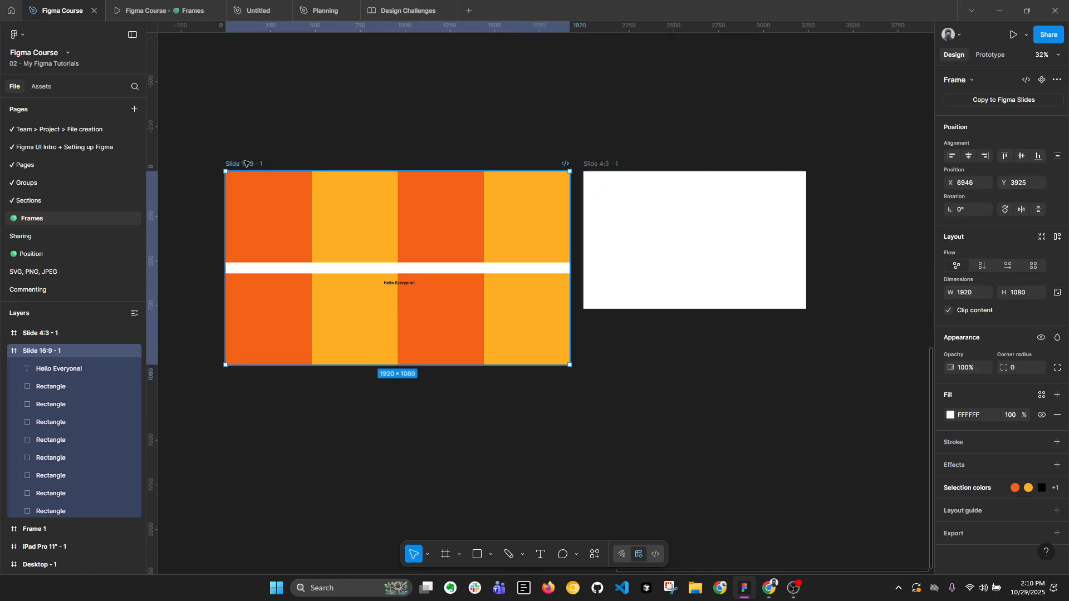
click(166, 10)
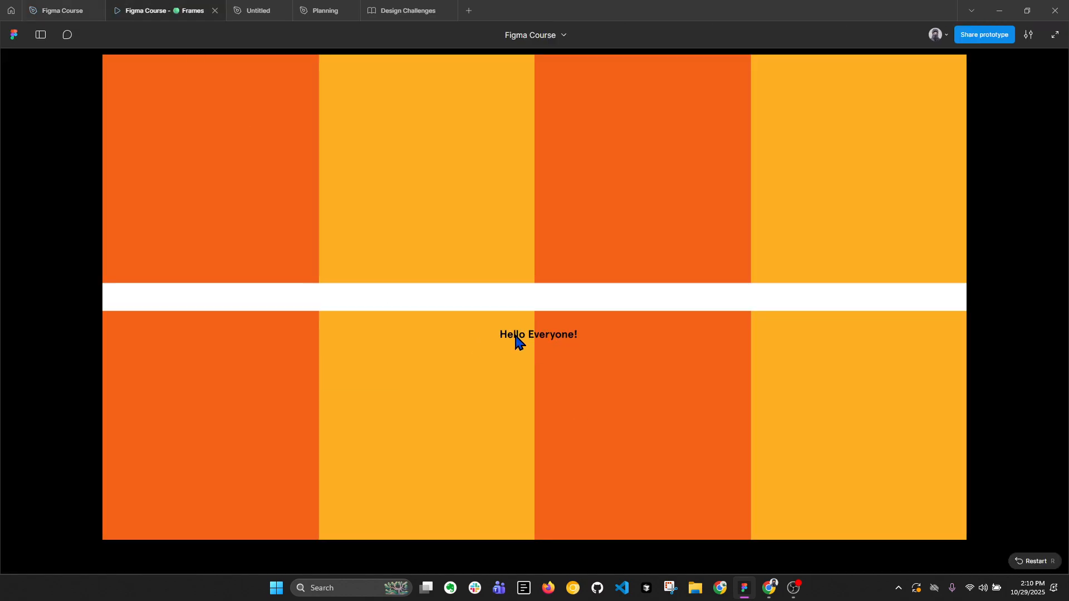
click(61, 10)
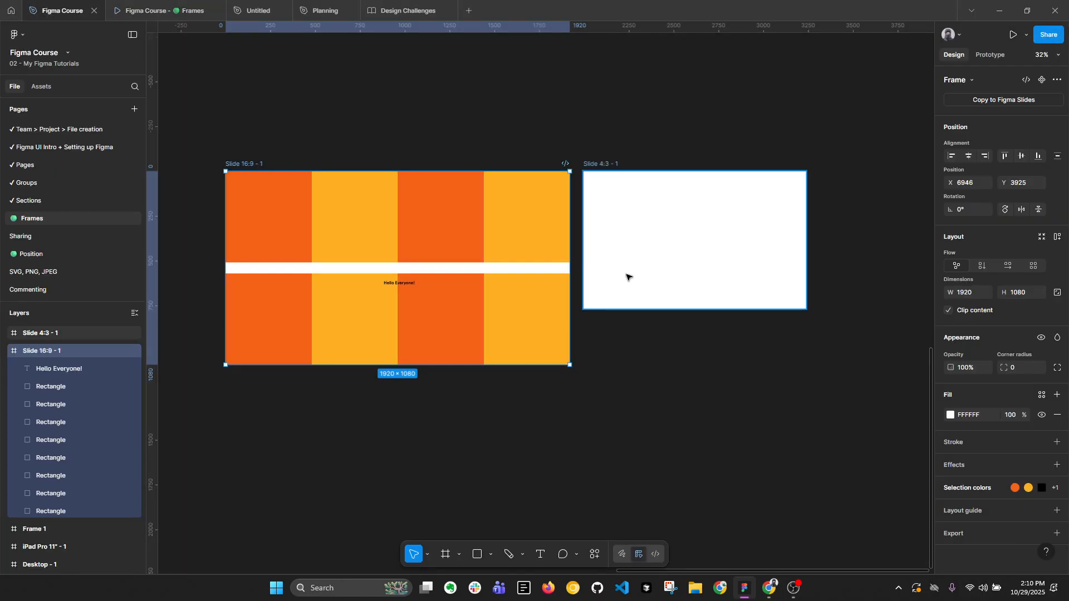
Collapse all layers in the Frames page's layer list and deselect the Slide 16:9 - 1 frame.
key(alt+l)
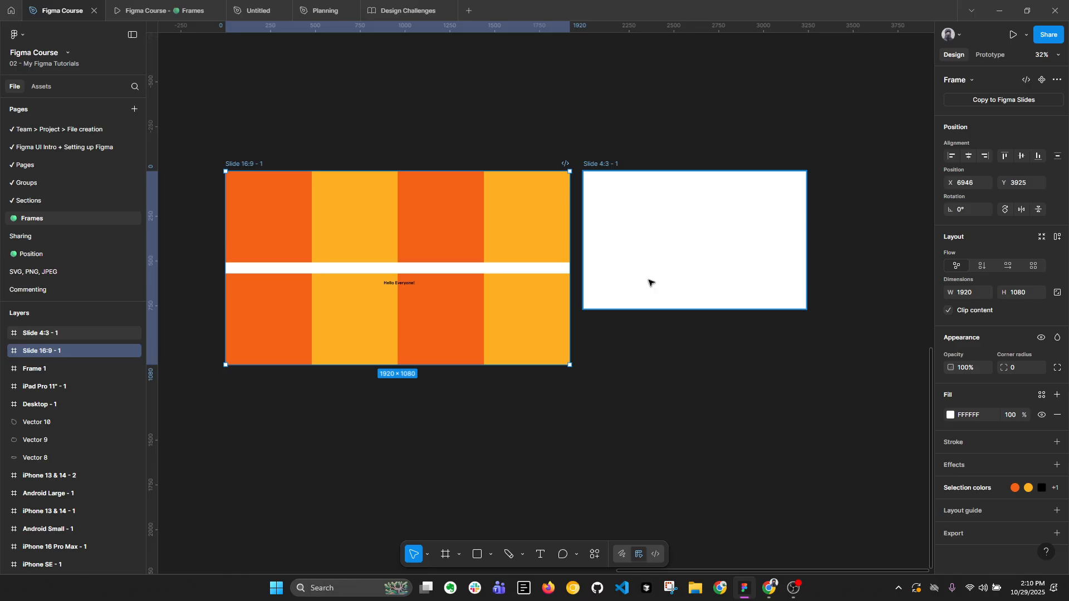
ctrl+scroll(655, 233, down, 3)
click(652, 137)
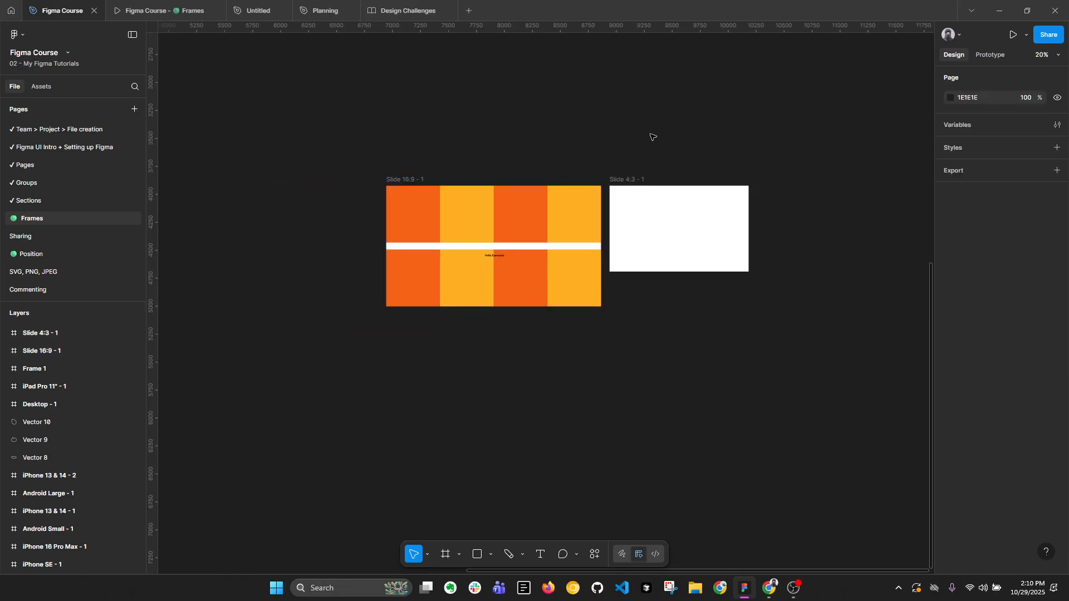
key(alt+l)
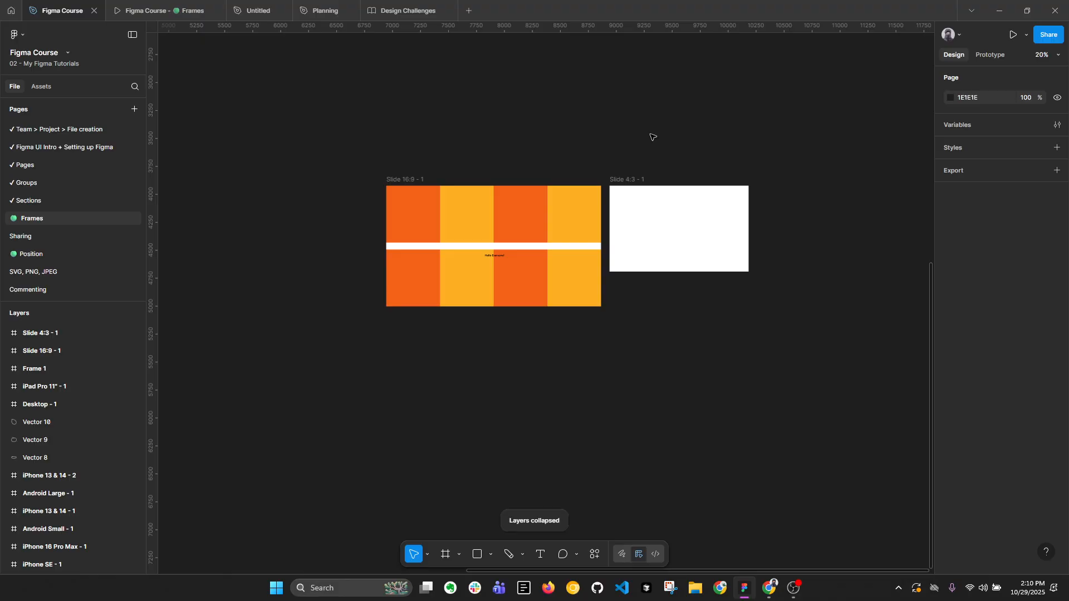